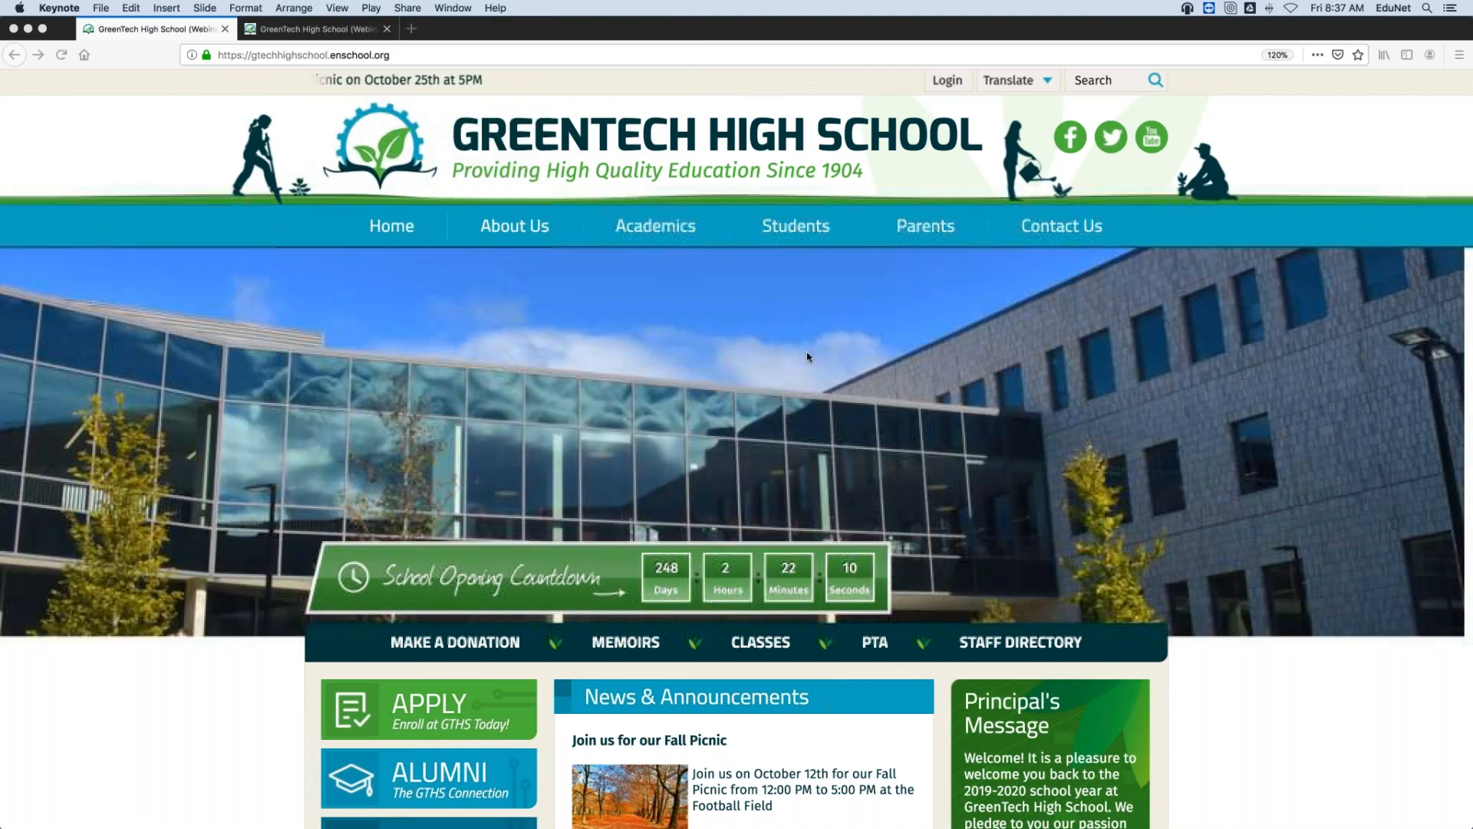
- Open the "Parent - Teacher Night Coming Up!" post from the school homepage's News & Announcements
click(808, 352)
scroll(809, 354, down, 5)
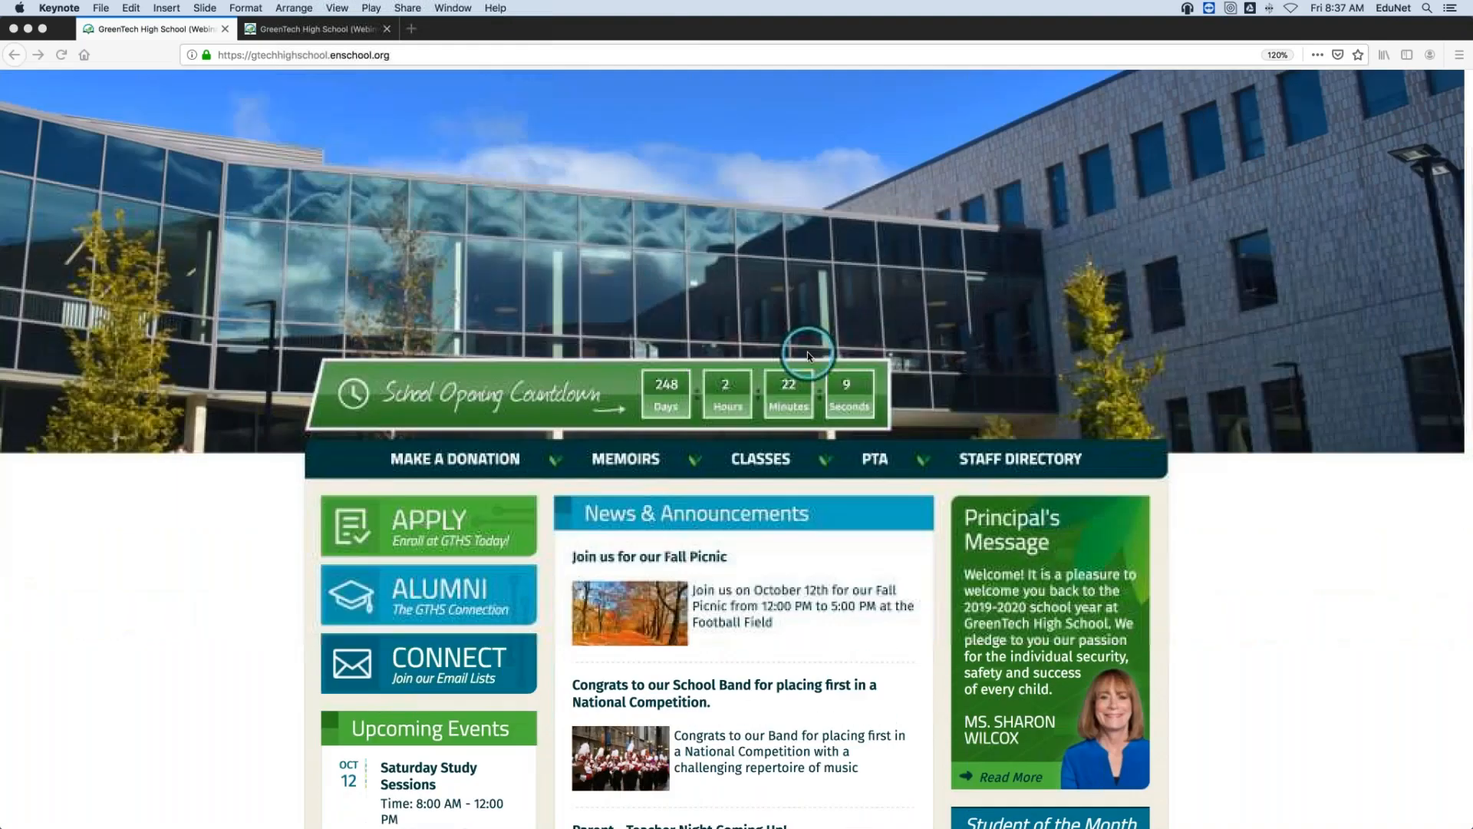
scroll(808, 355, down, 2)
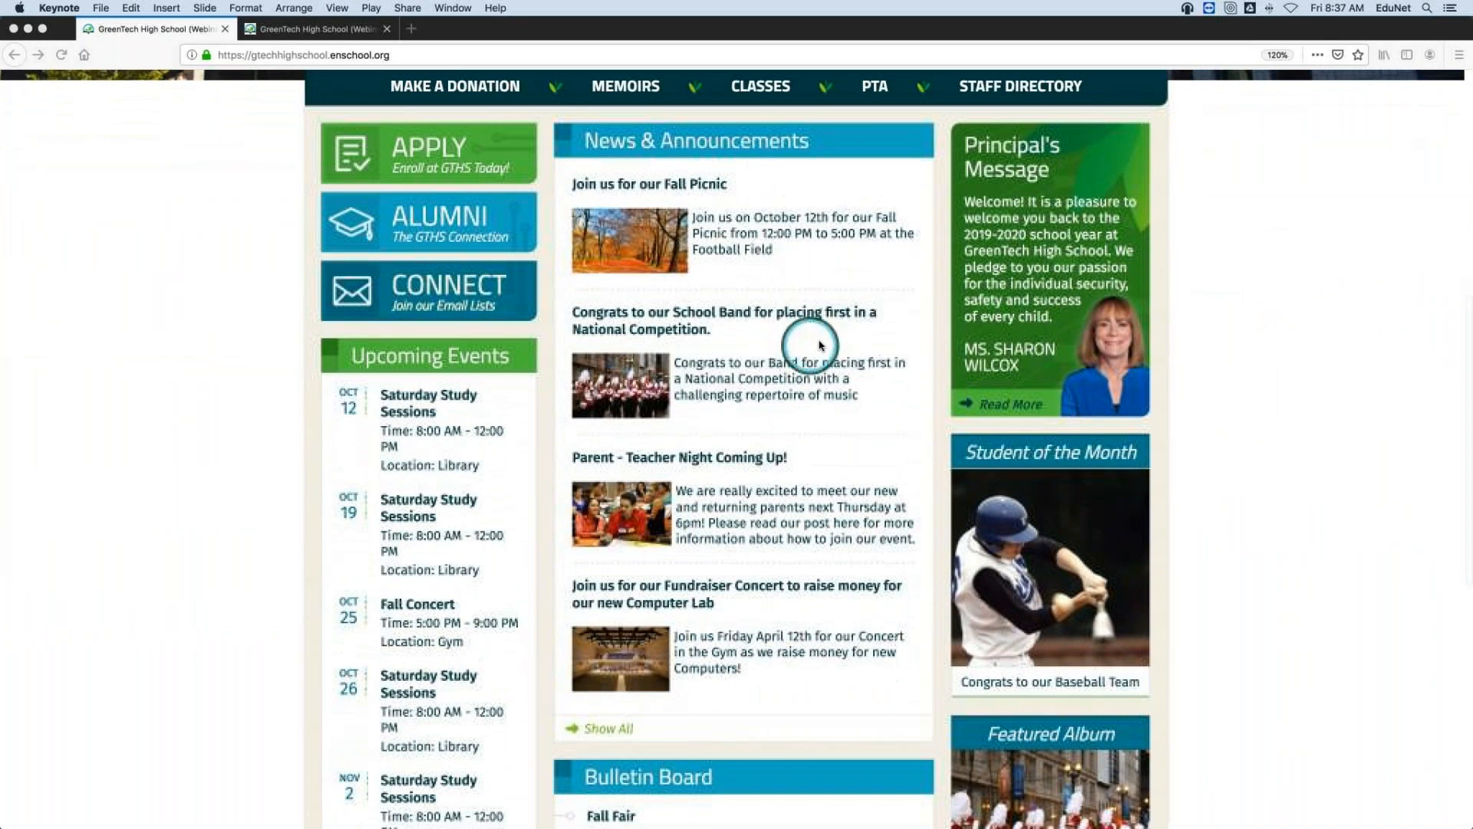
click(764, 461)
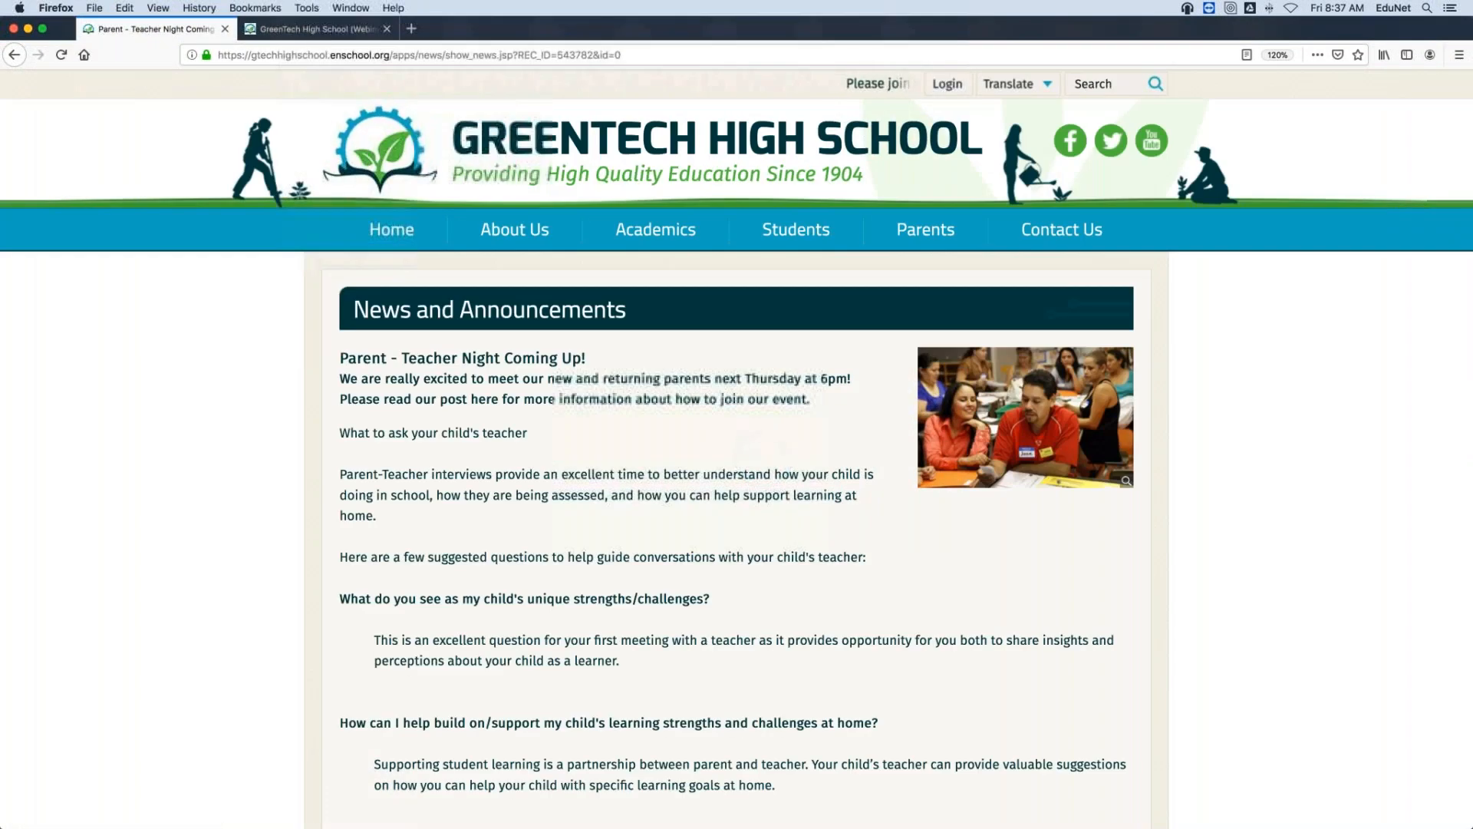
- View the ClassroomPolicy.pdf attached to the Parent - Teacher Night post, and close it
scroll(763, 459, down, 5)
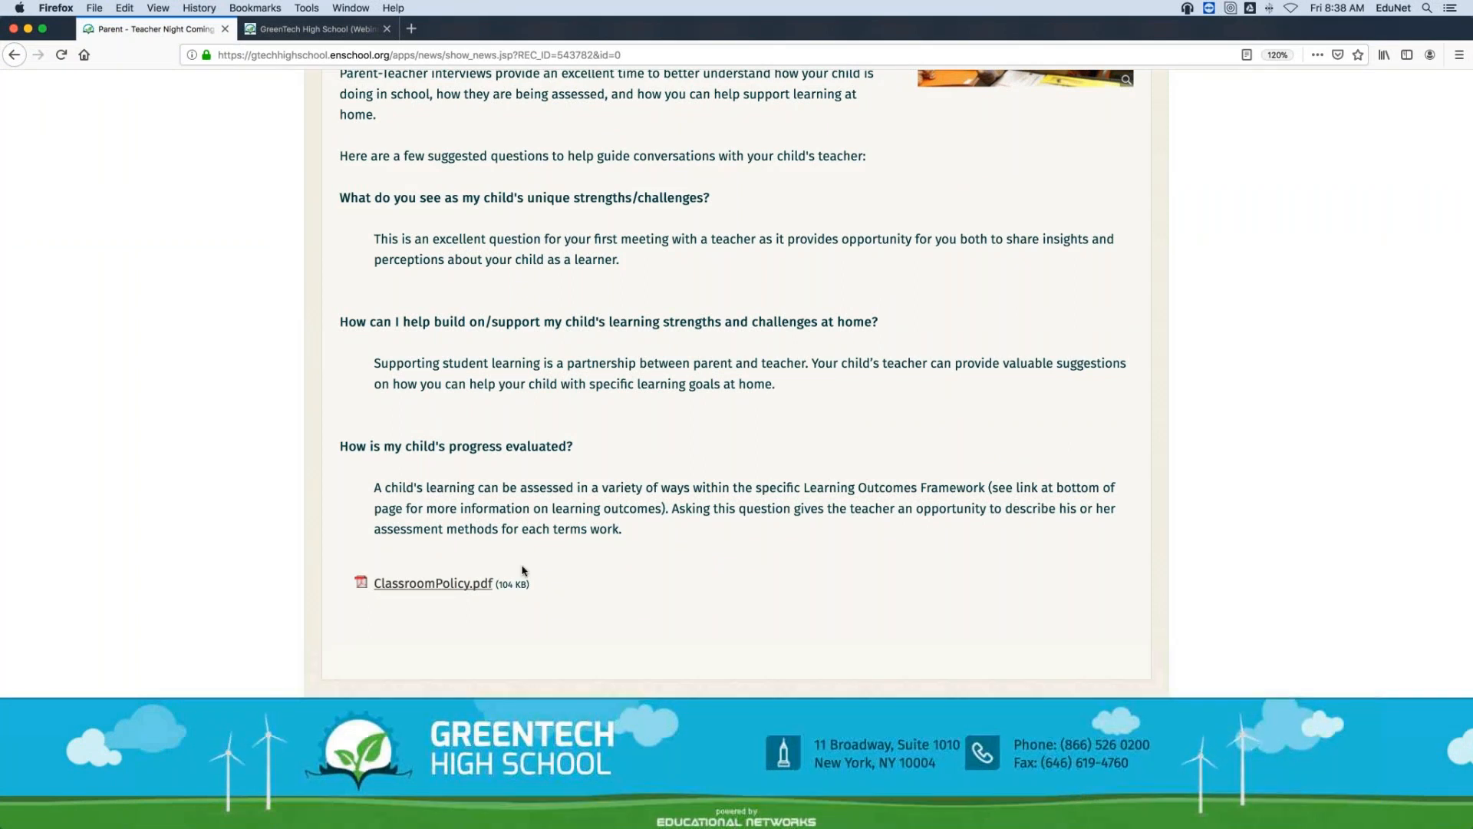
click(478, 584)
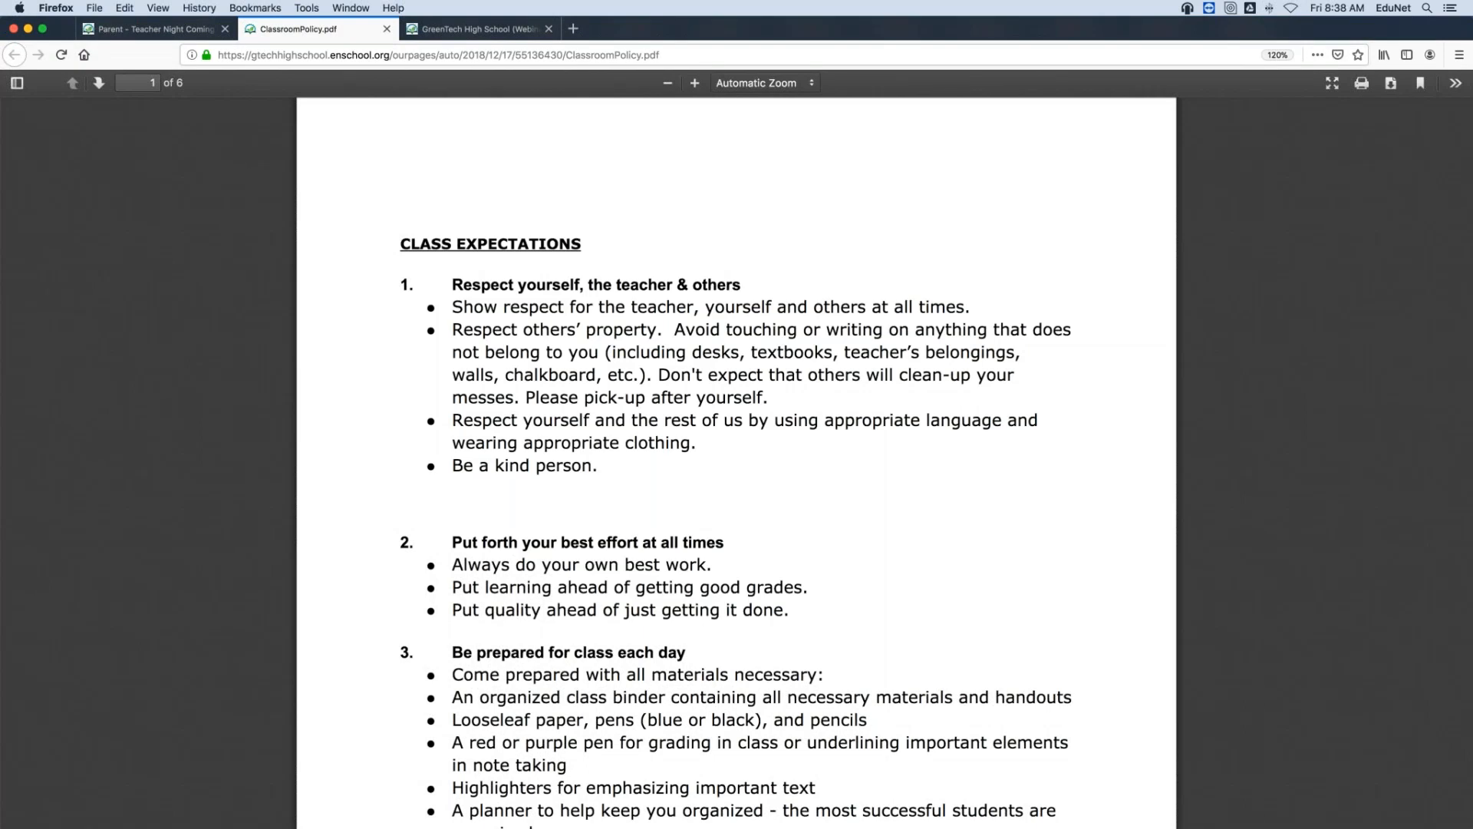
click(386, 29)
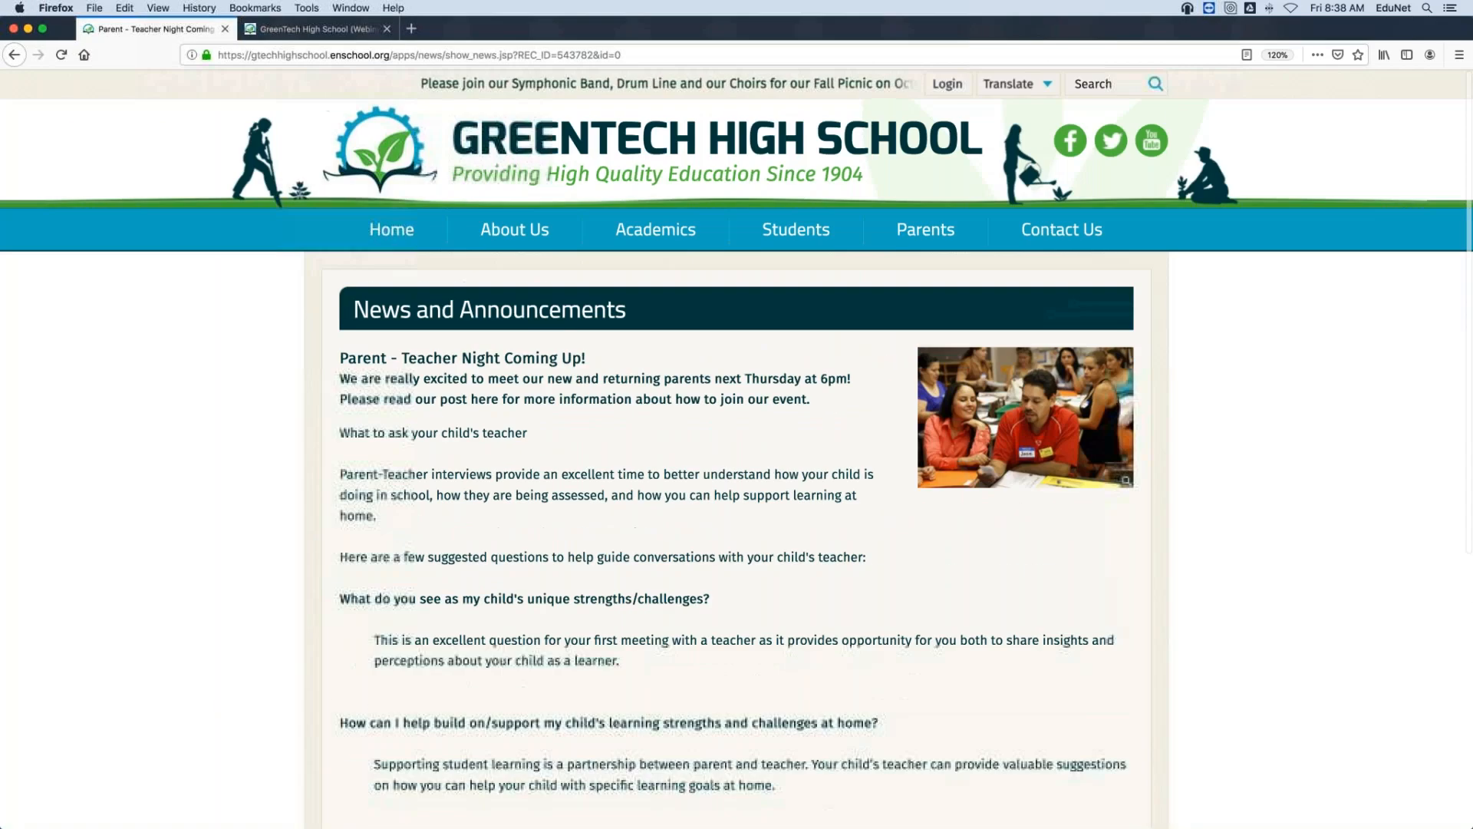
- Log in to the GreenTech High School admin site using the saved username and password
click(341, 35)
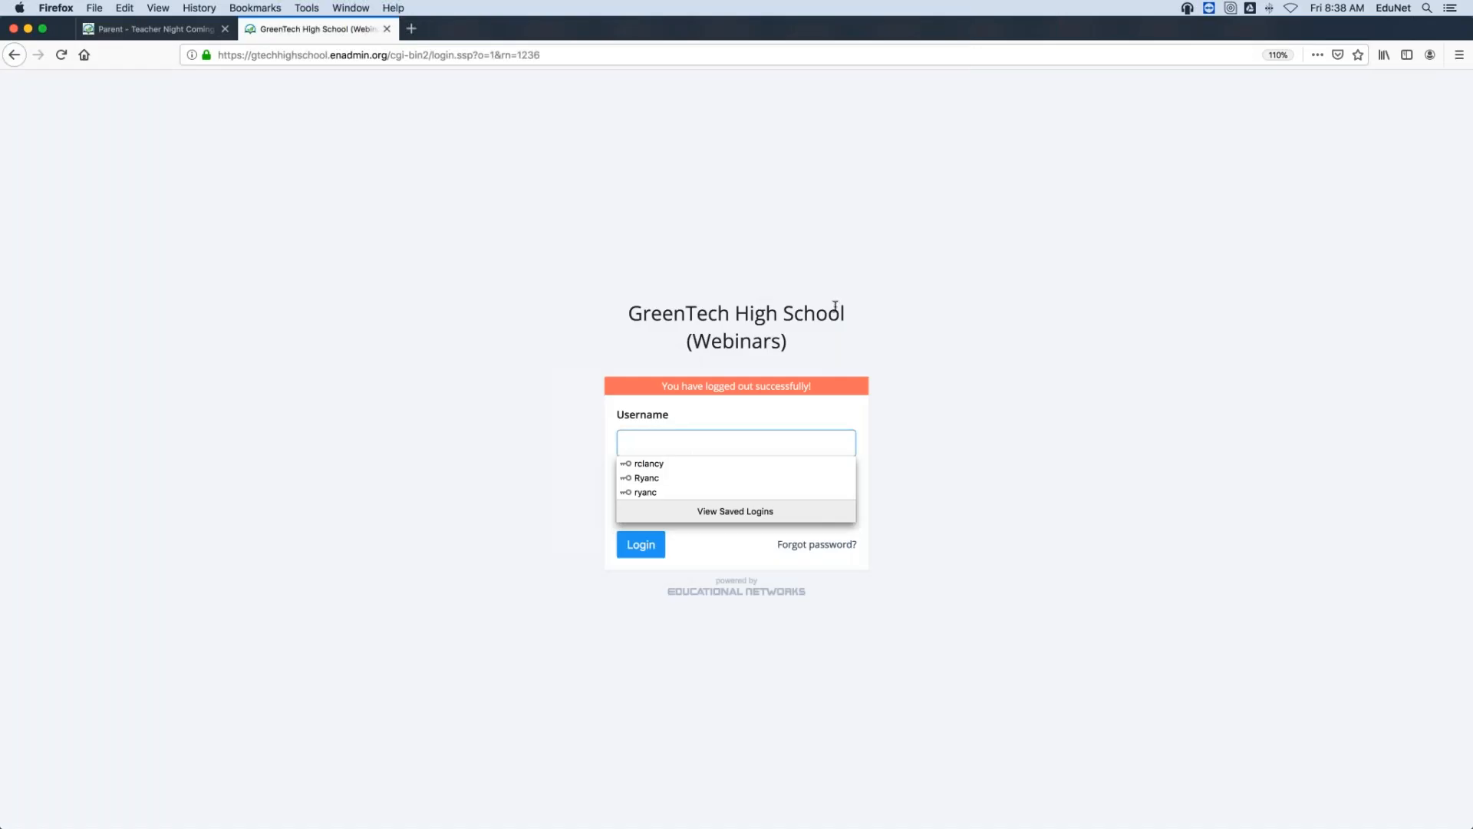
click(679, 492)
click(643, 547)
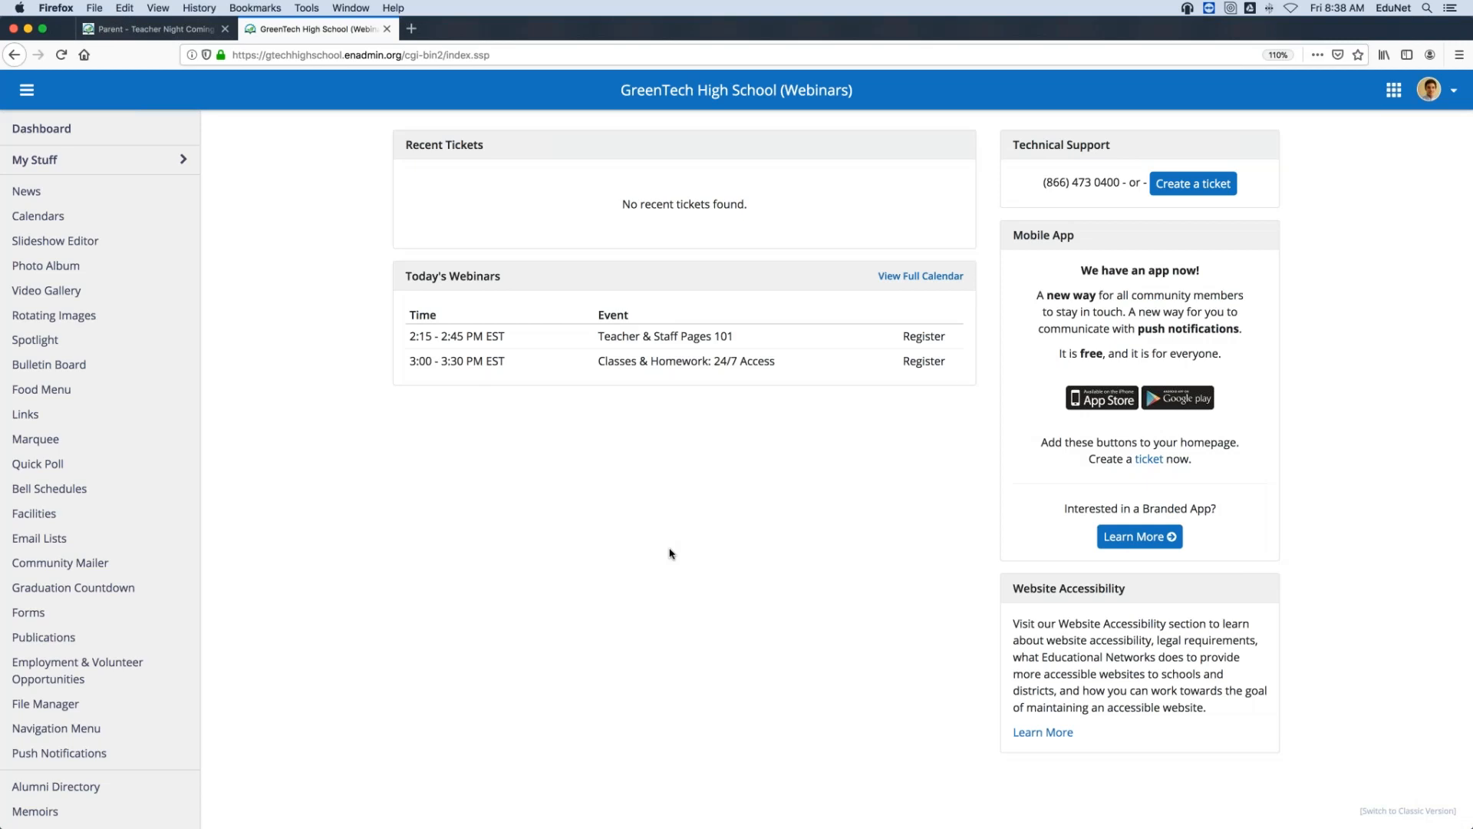
- Open the Culinary Arts page of the Career Programs extra section for editing
click(125, 295)
scroll(121, 297, down, 3)
scroll(121, 297, down, 4)
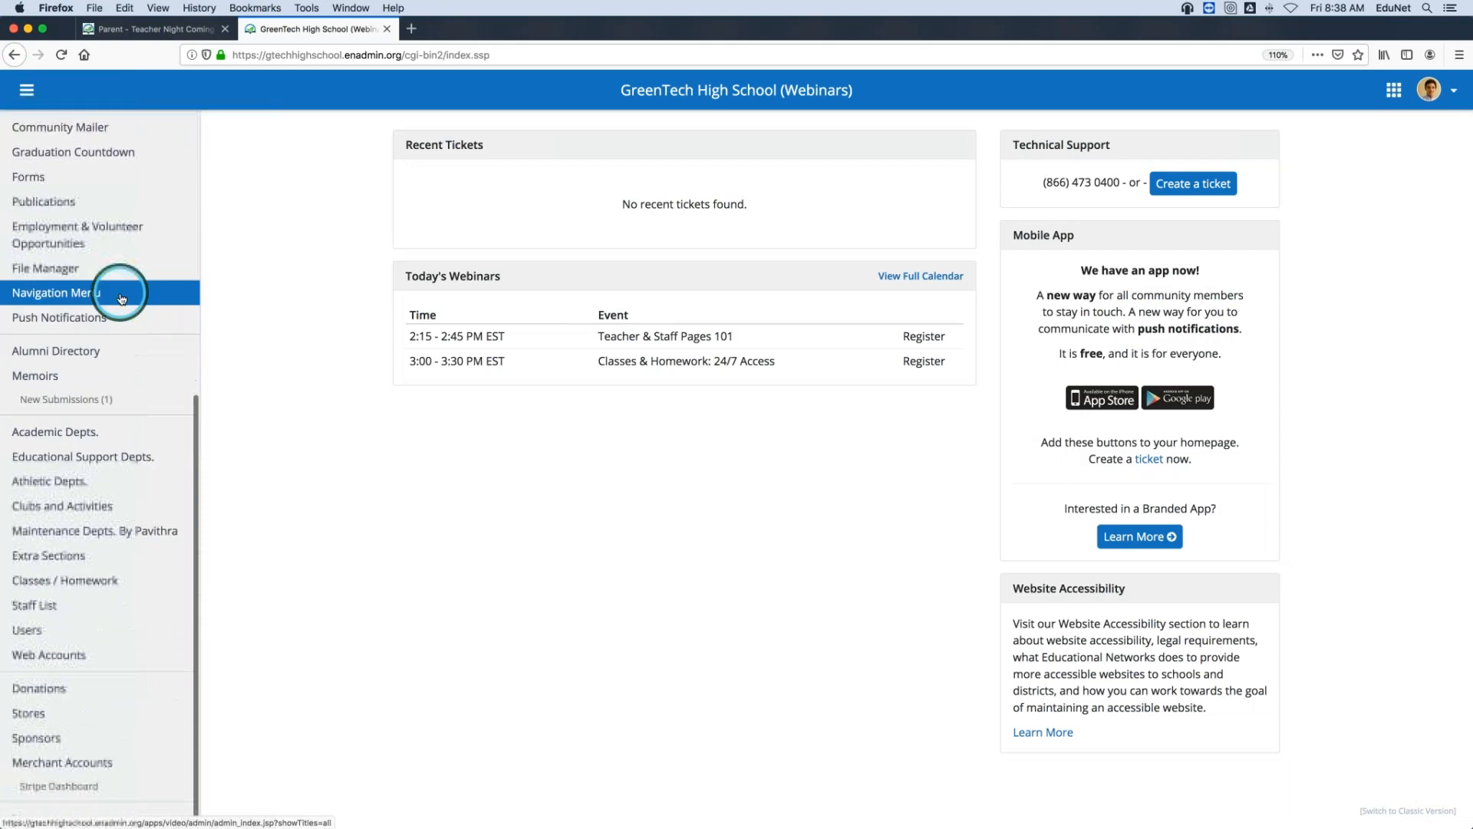
click(95, 562)
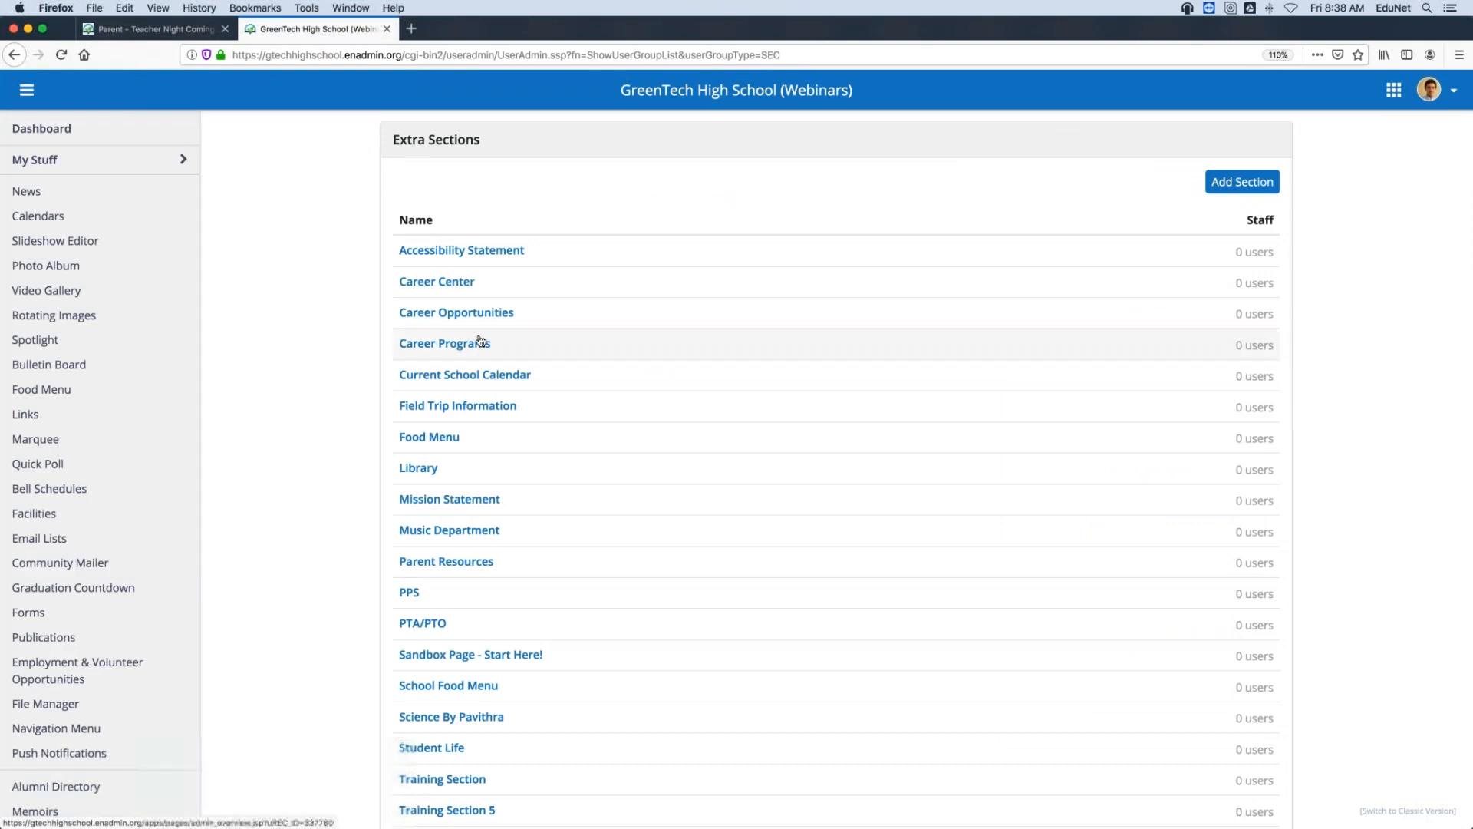
click(481, 342)
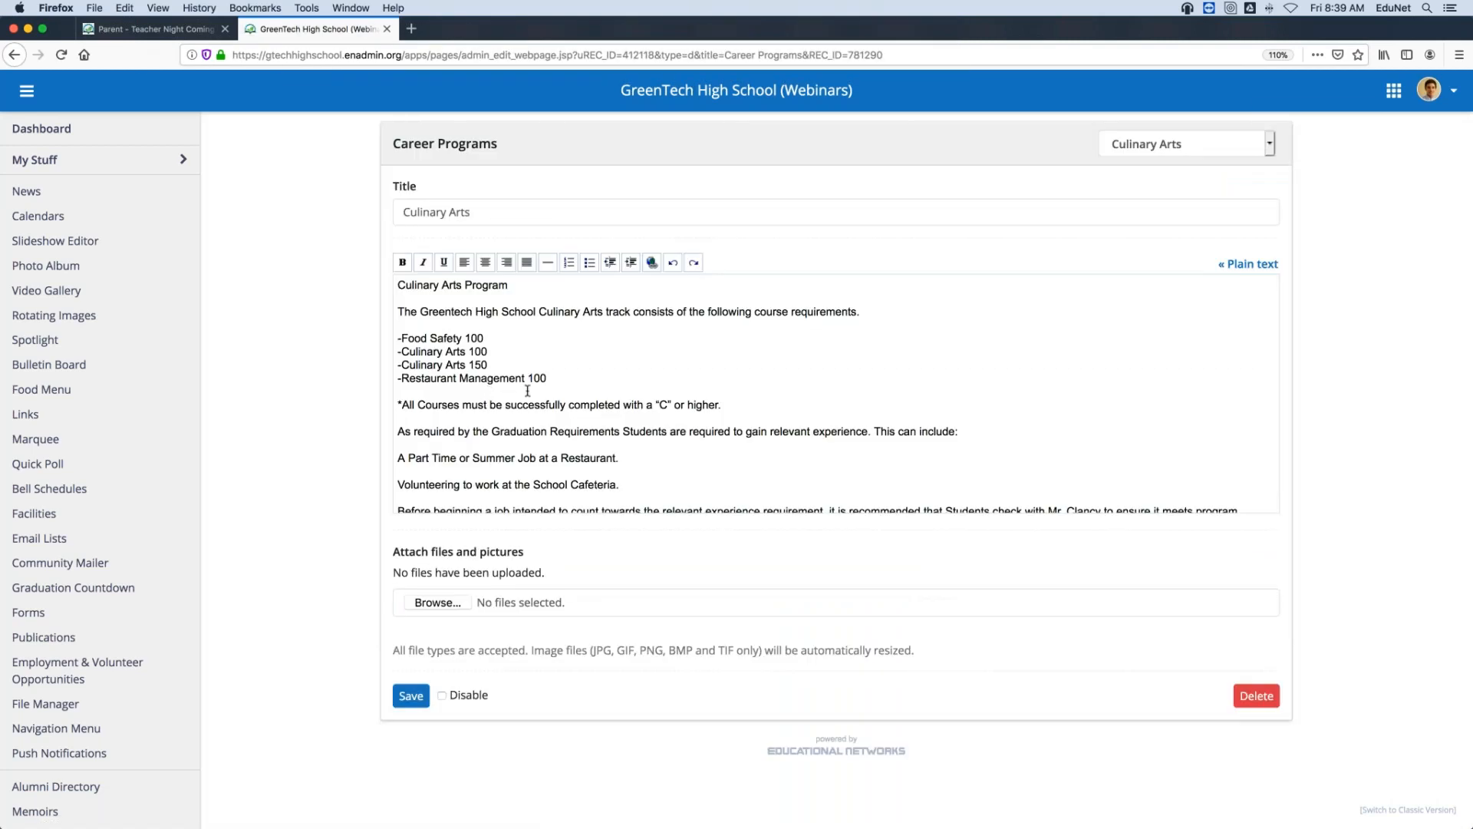
scroll(527, 390, down, 1)
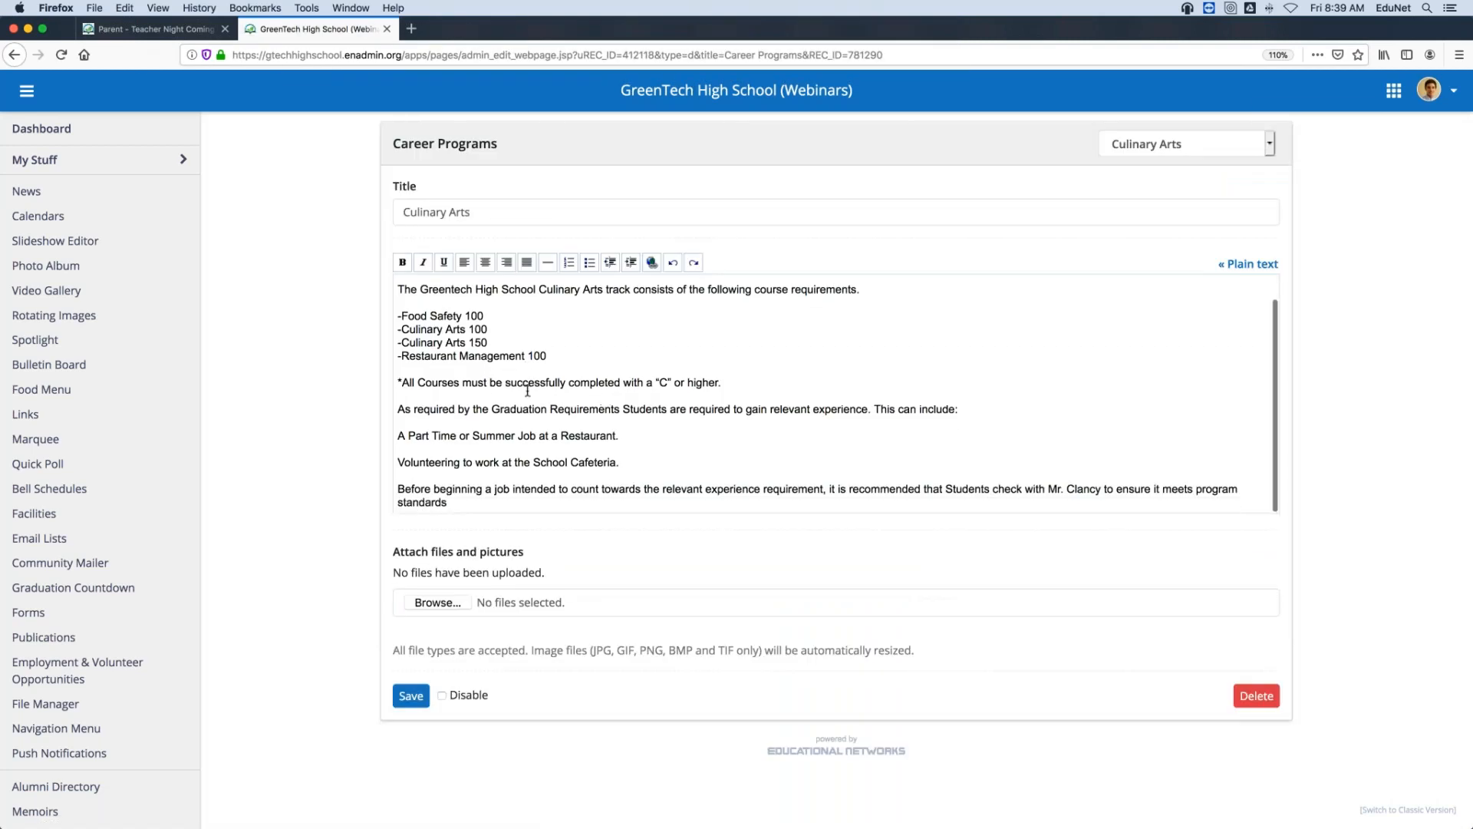
- Attach the 1.Classroom_Rules_and_Expectations PDF from Documents to the Culinary Arts page and save the page
click(437, 602)
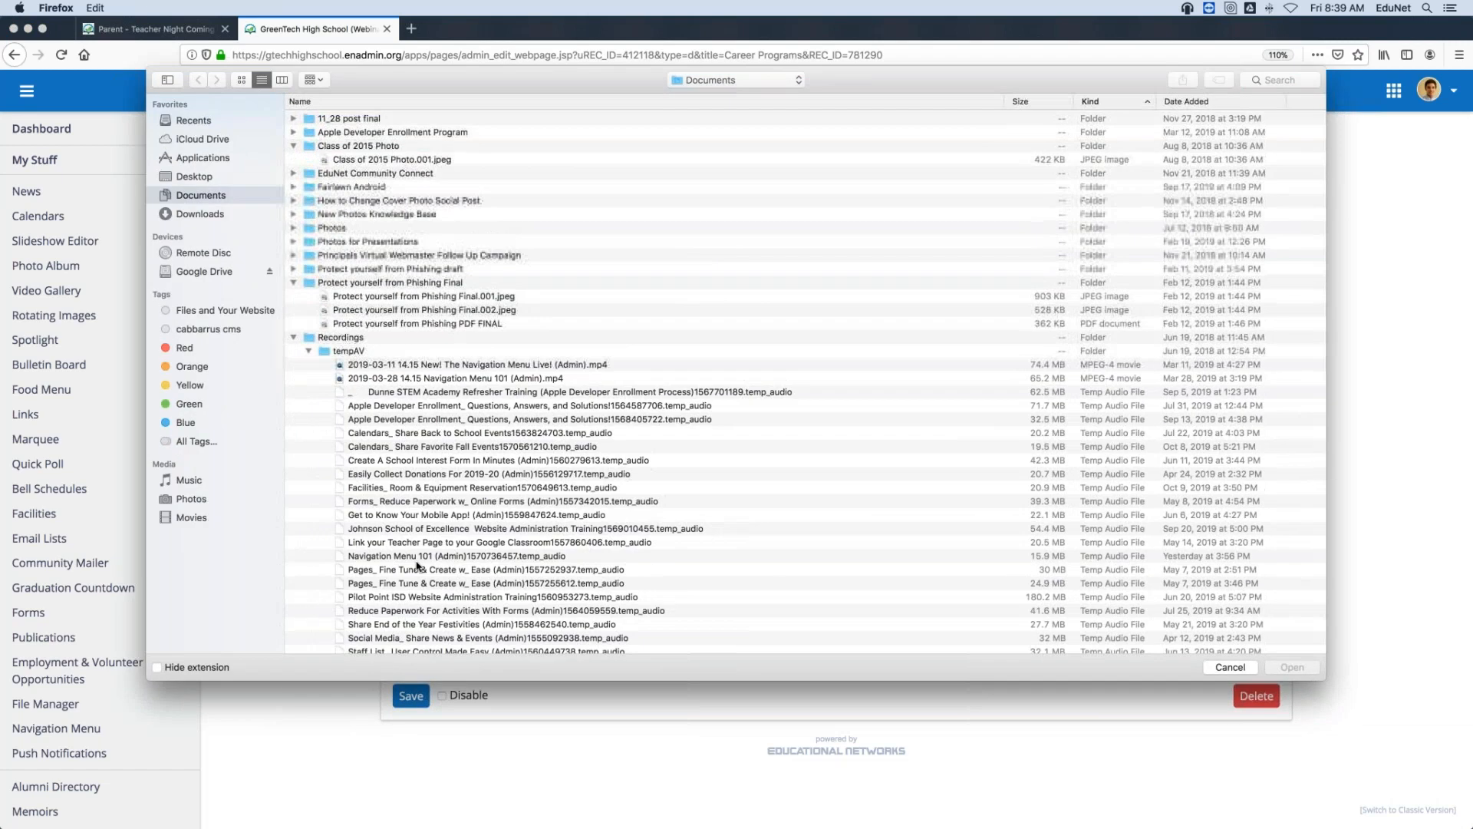
scroll(491, 205, down, 20)
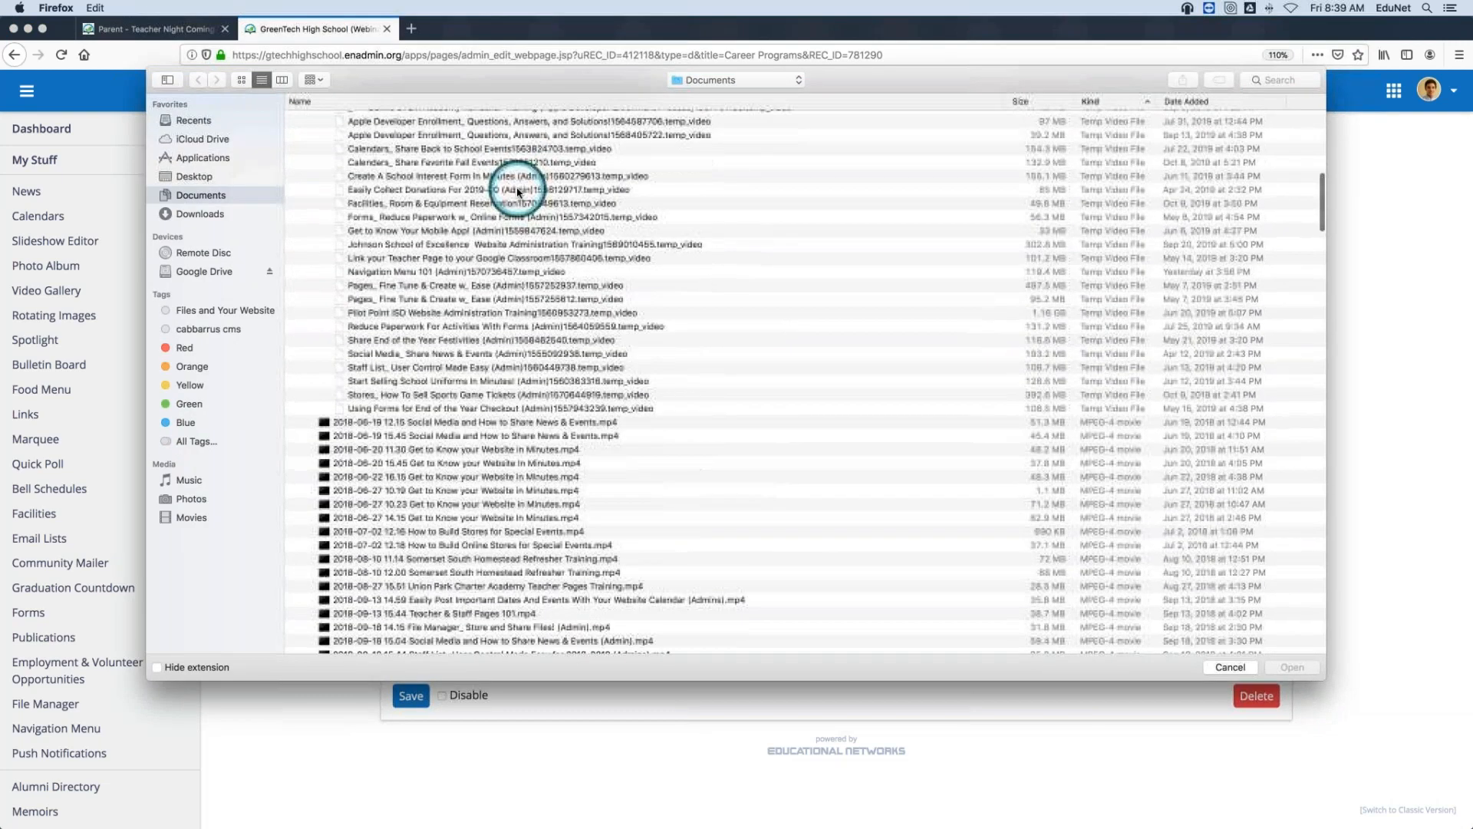
scroll(519, 191, down, 15)
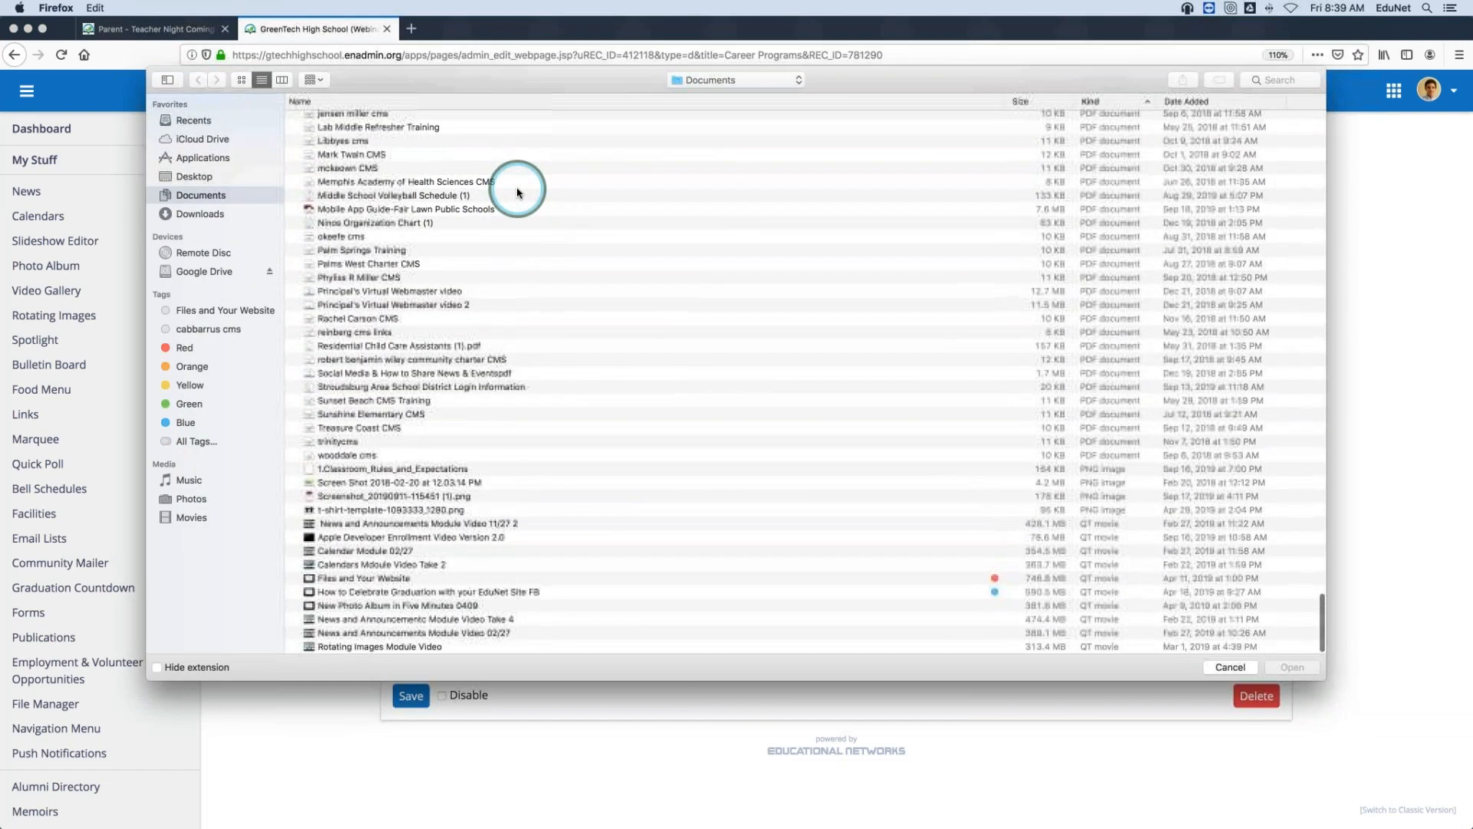
scroll(487, 284, up, 3)
scroll(495, 304, up, 6)
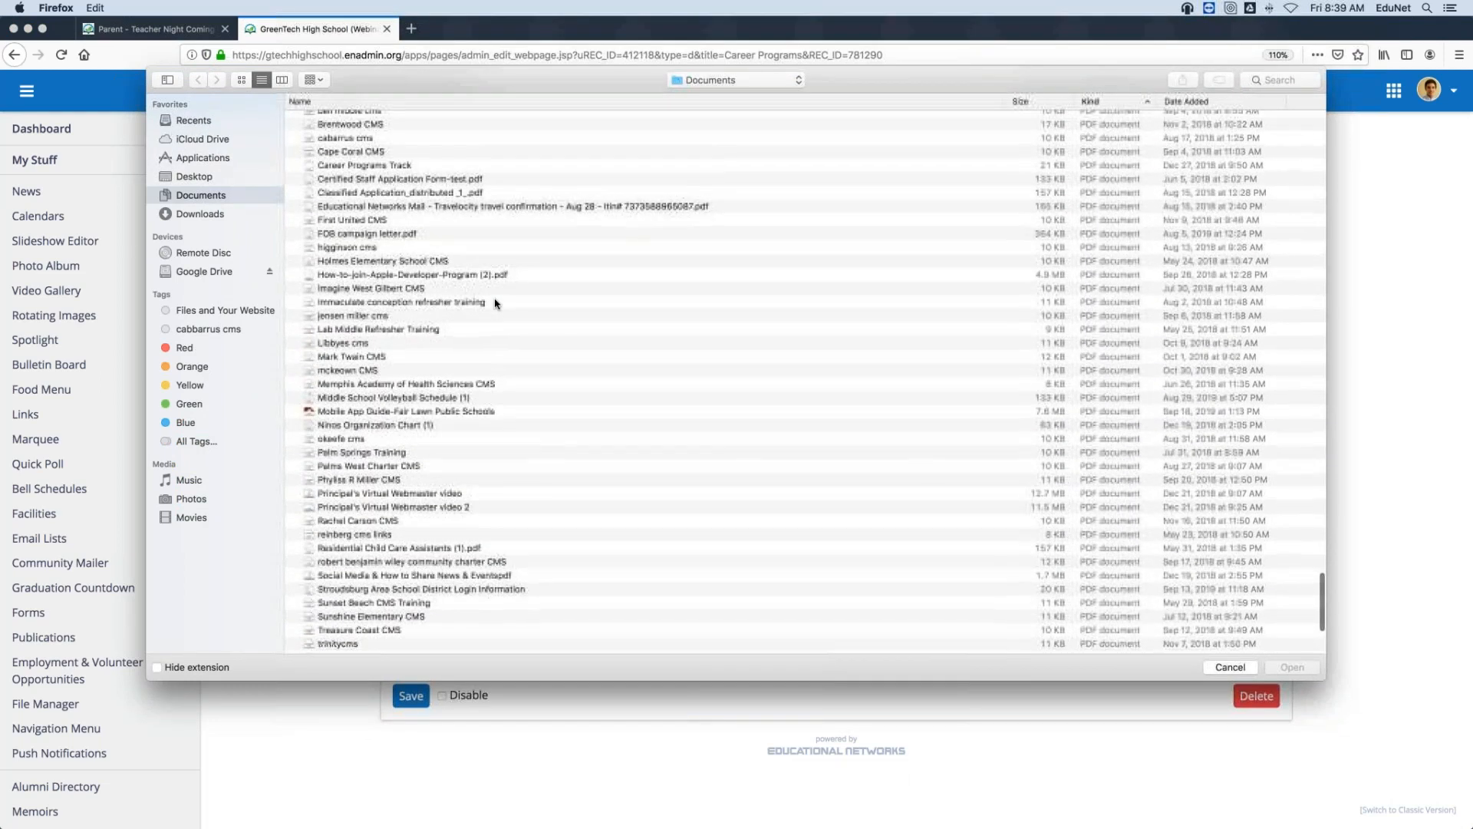
scroll(495, 304, up, 3)
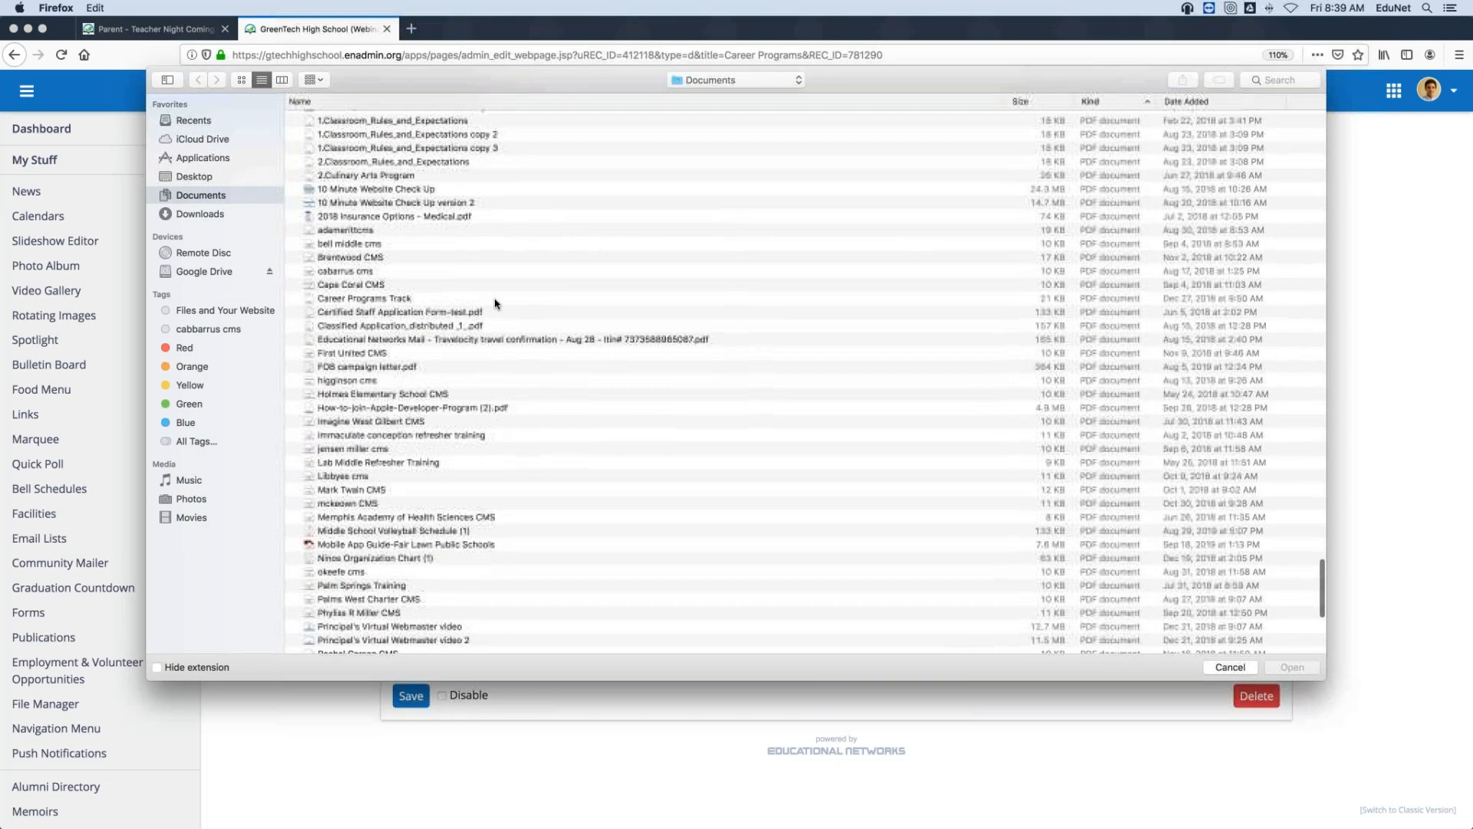
click(426, 187)
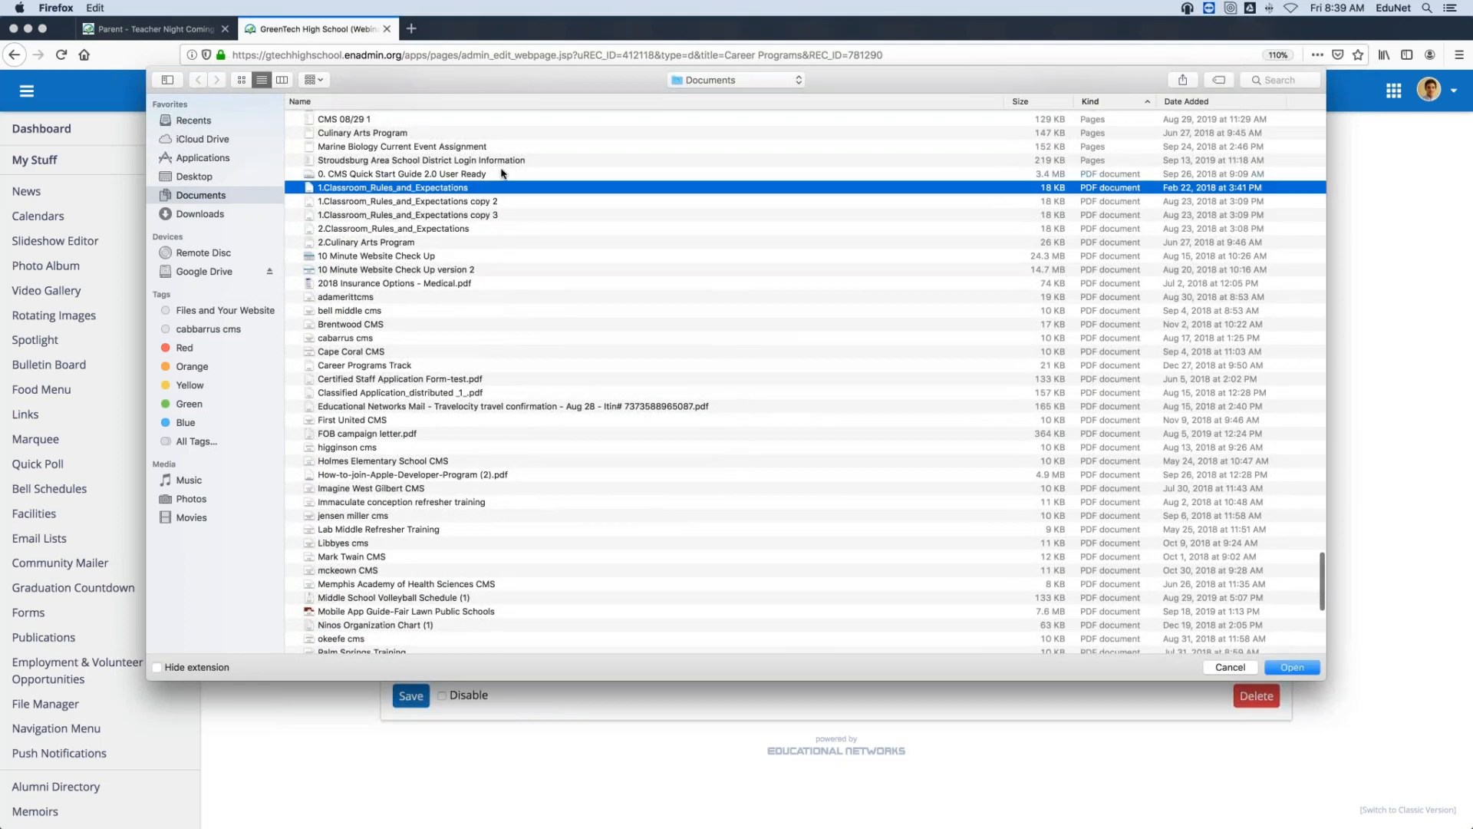
click(1029, 75)
drag(1029, 74, 733, 34)
click(989, 627)
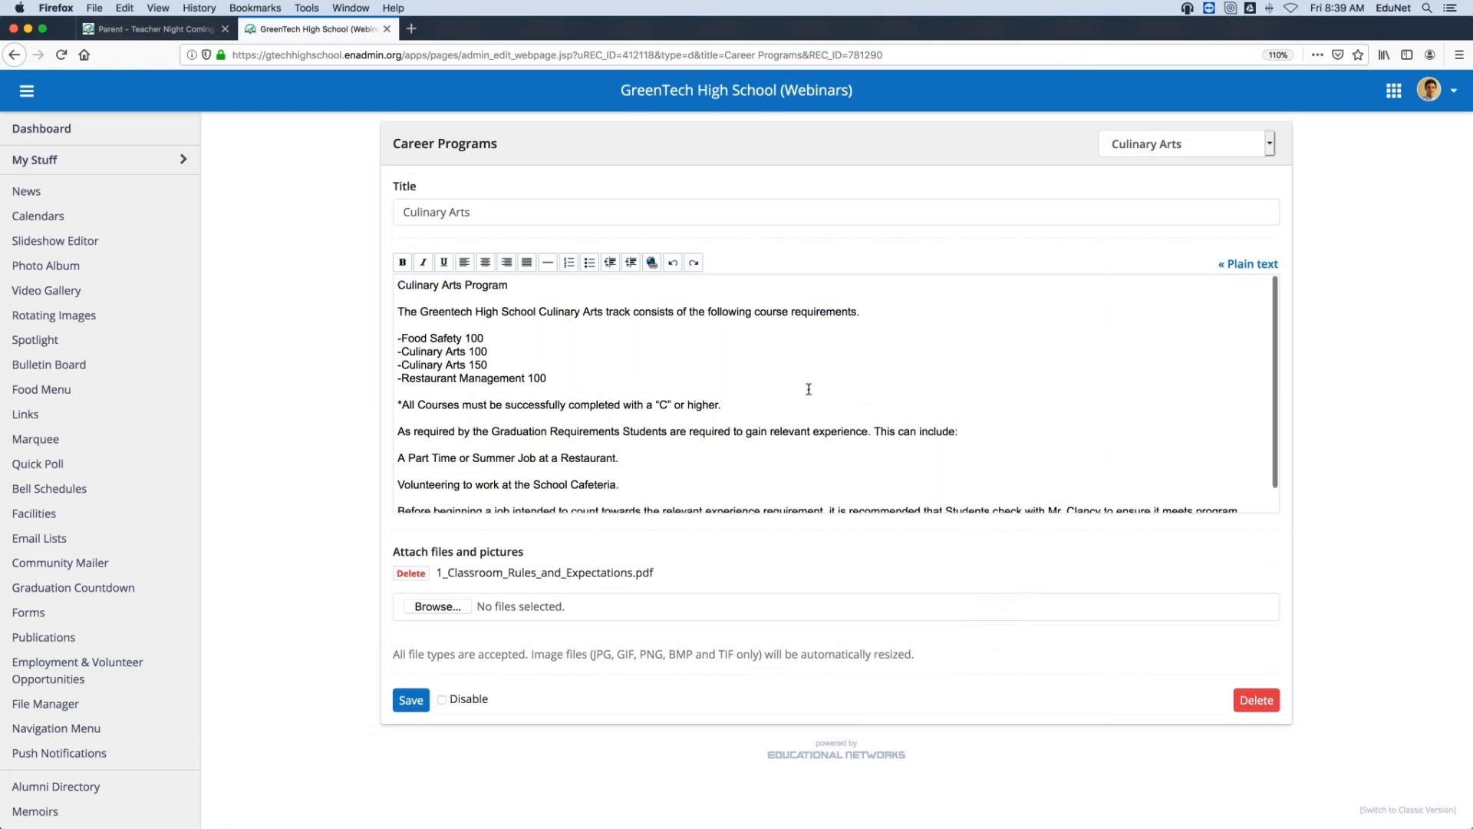
scroll(808, 389, down, 1)
click(414, 702)
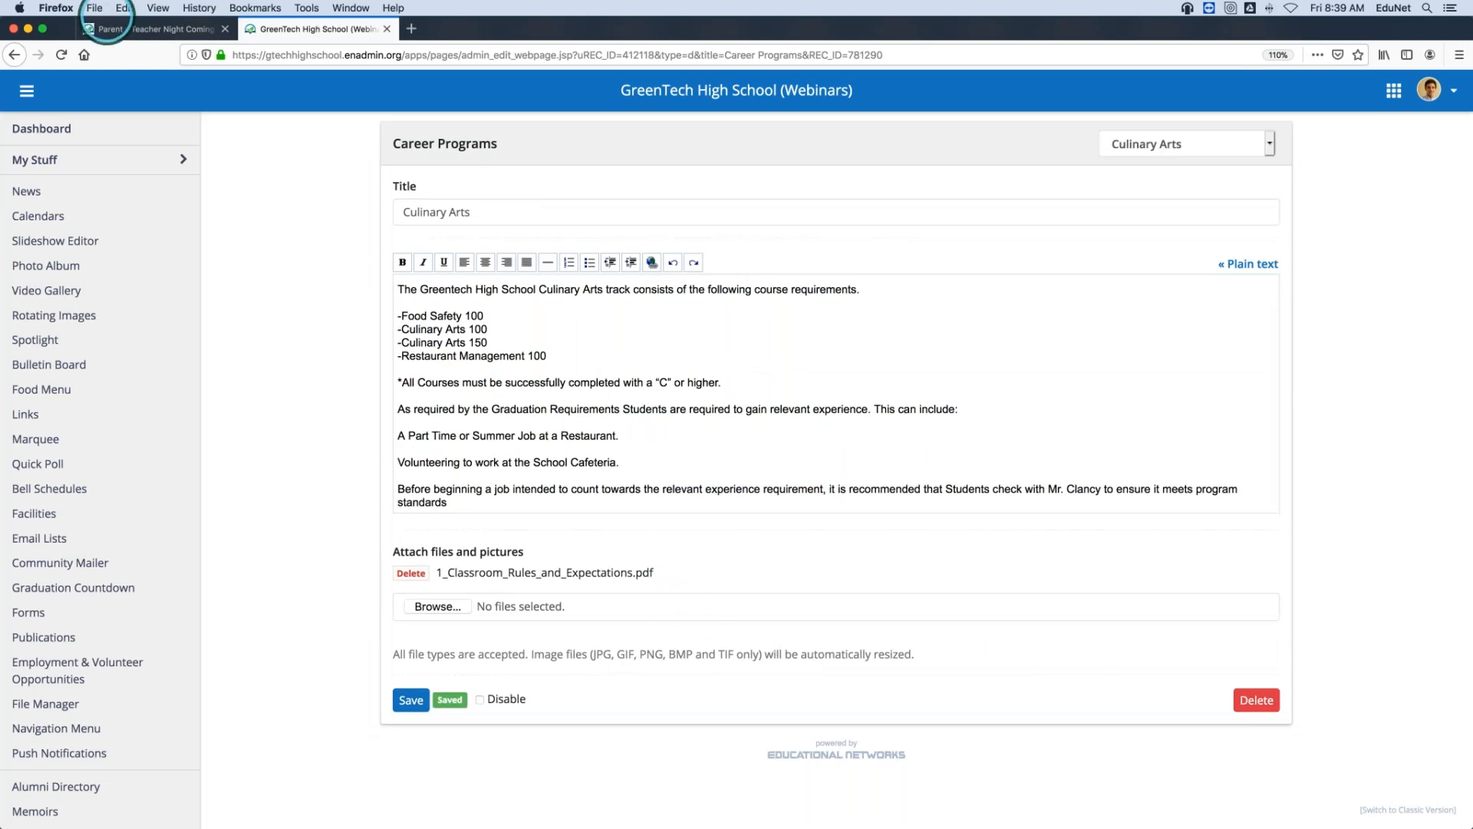
- Open the Culinary Arts page of Career Programs, listed under Academics, on the public school website
click(115, 30)
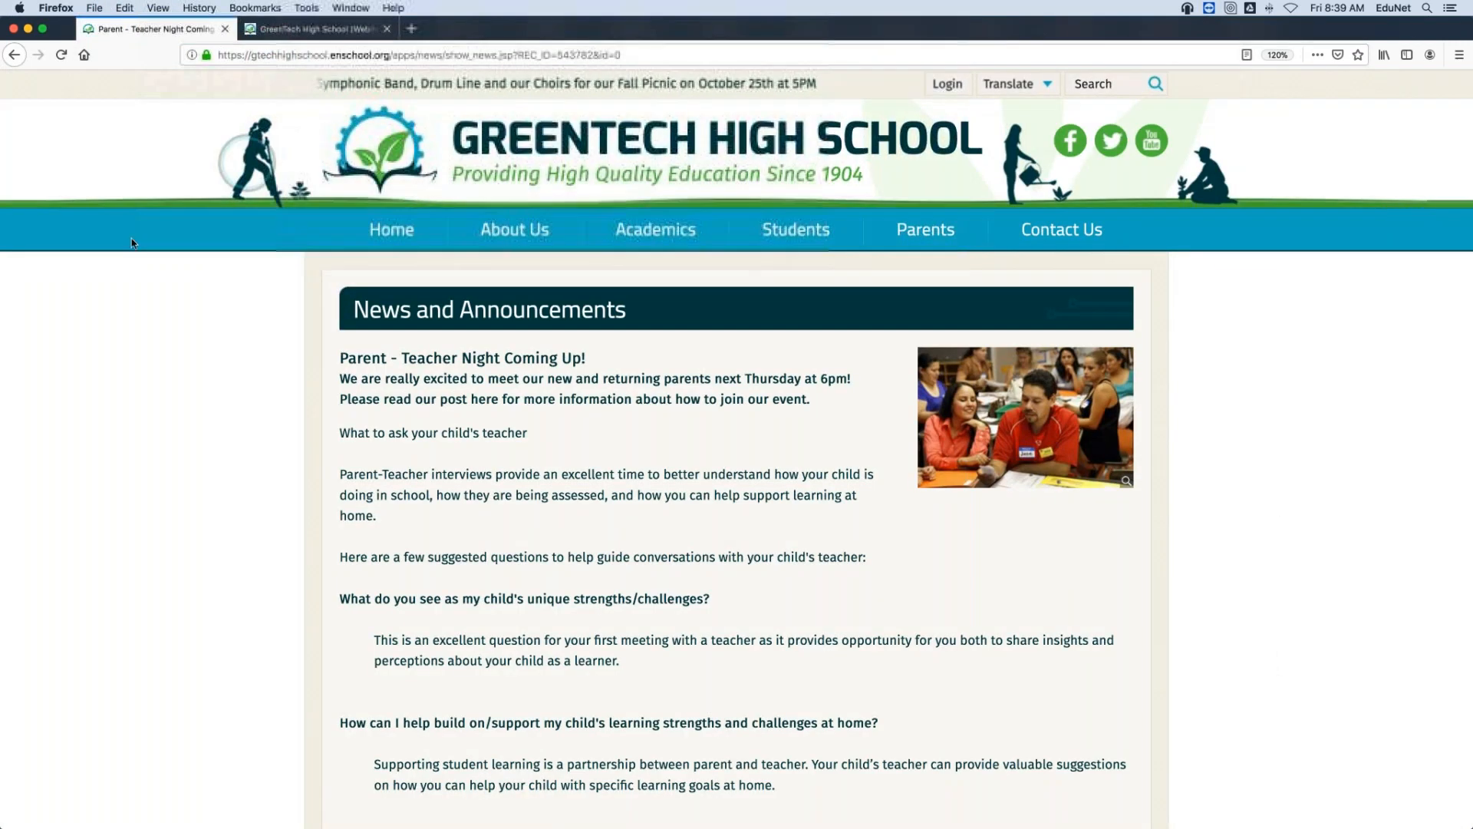
mouse_move(625, 230)
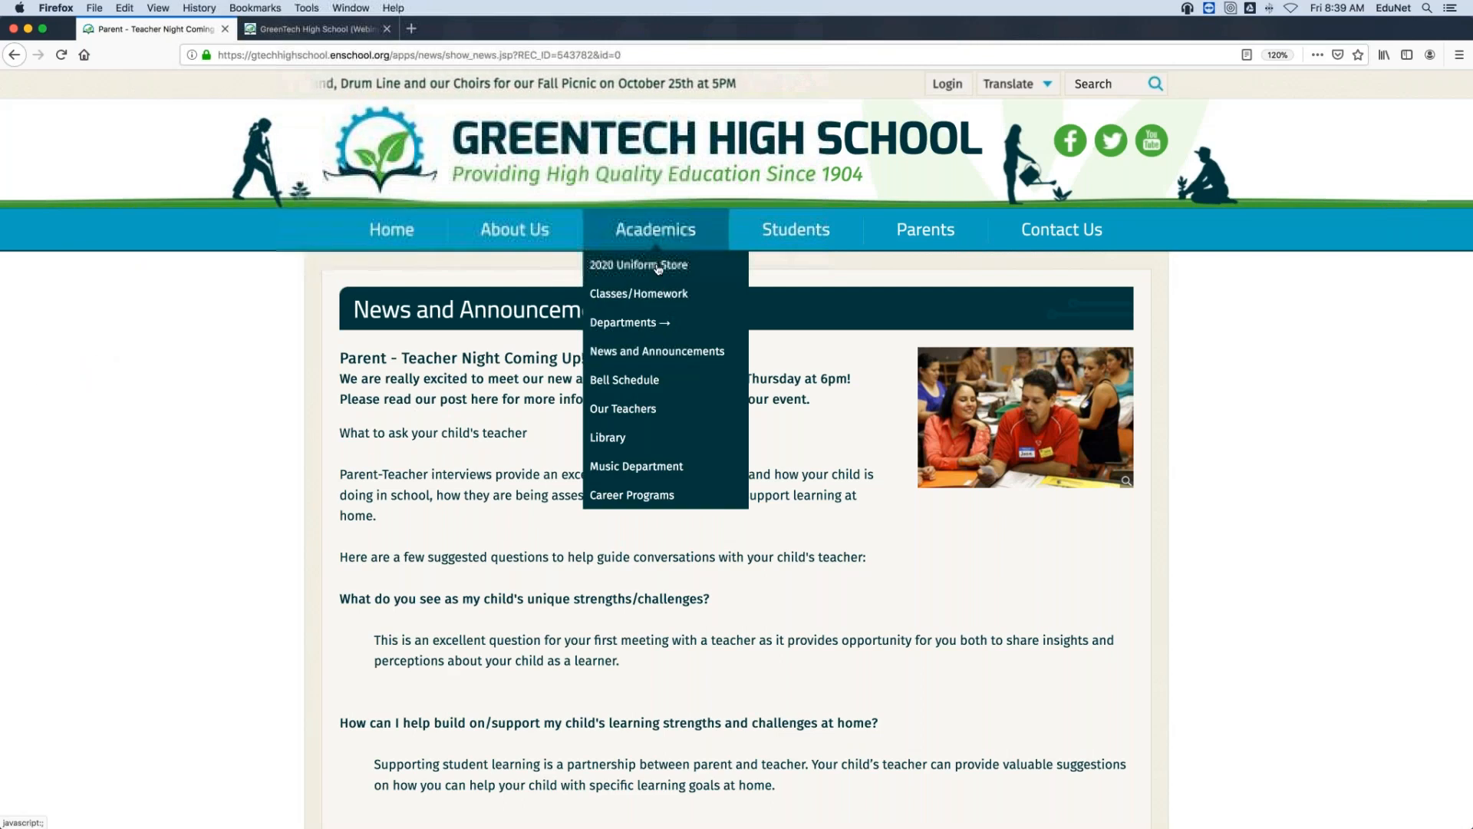
click(647, 496)
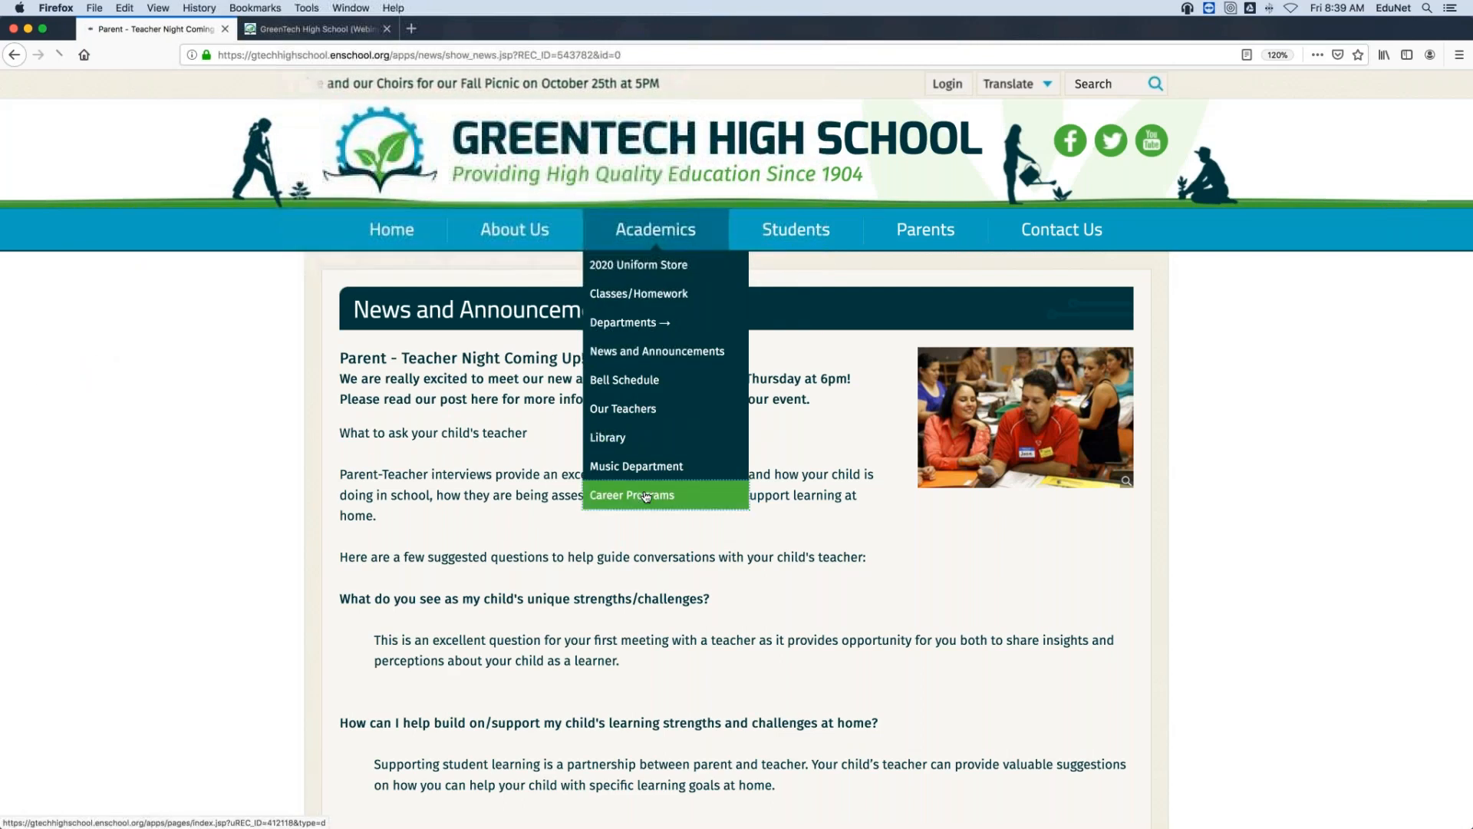
click(662, 495)
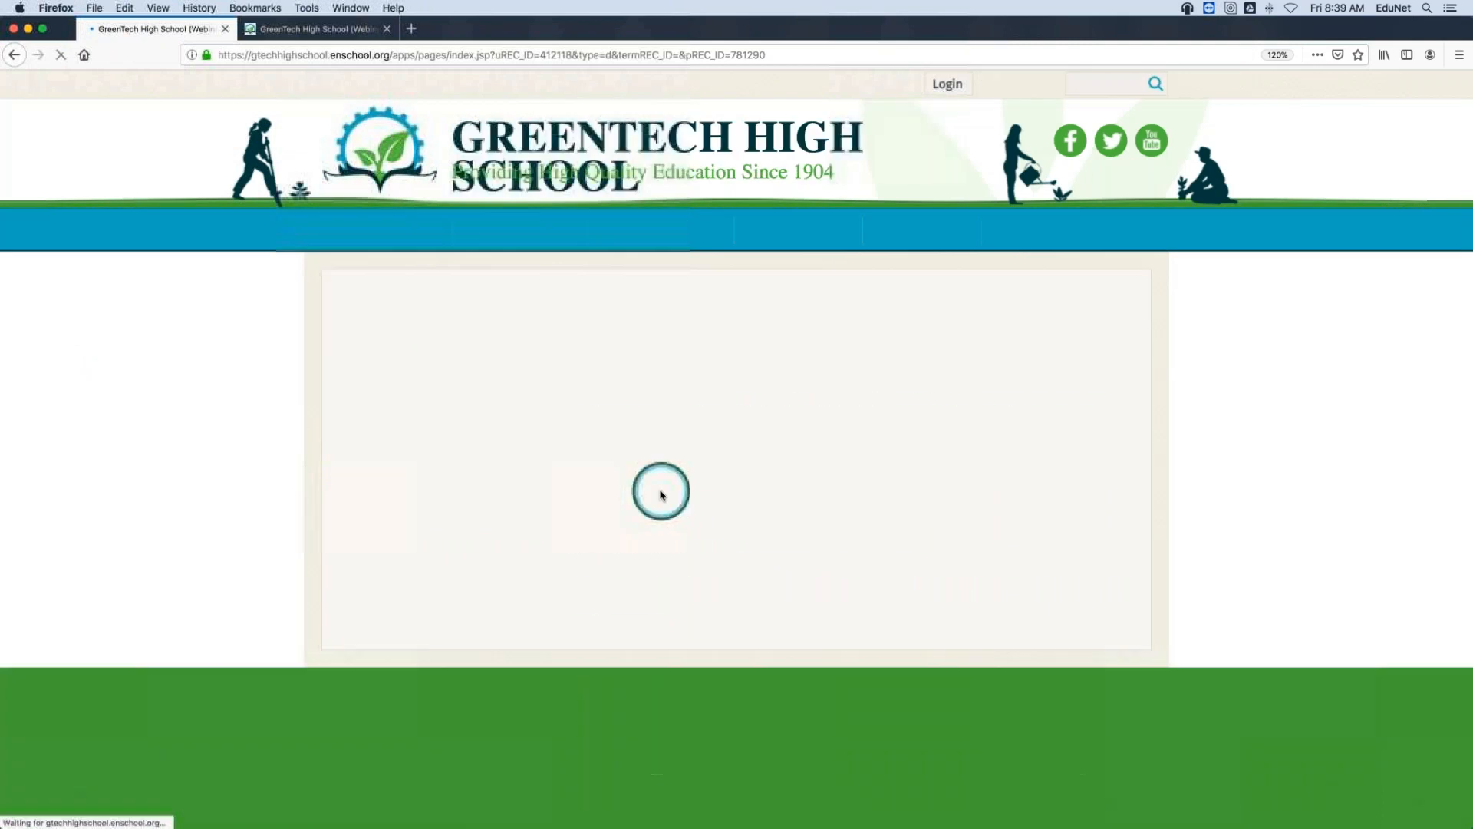
- View the attached 1_Classroom_Rules_and_Expectations.pdf, close it, and open the Career Programs home page
scroll(662, 495, down, 3)
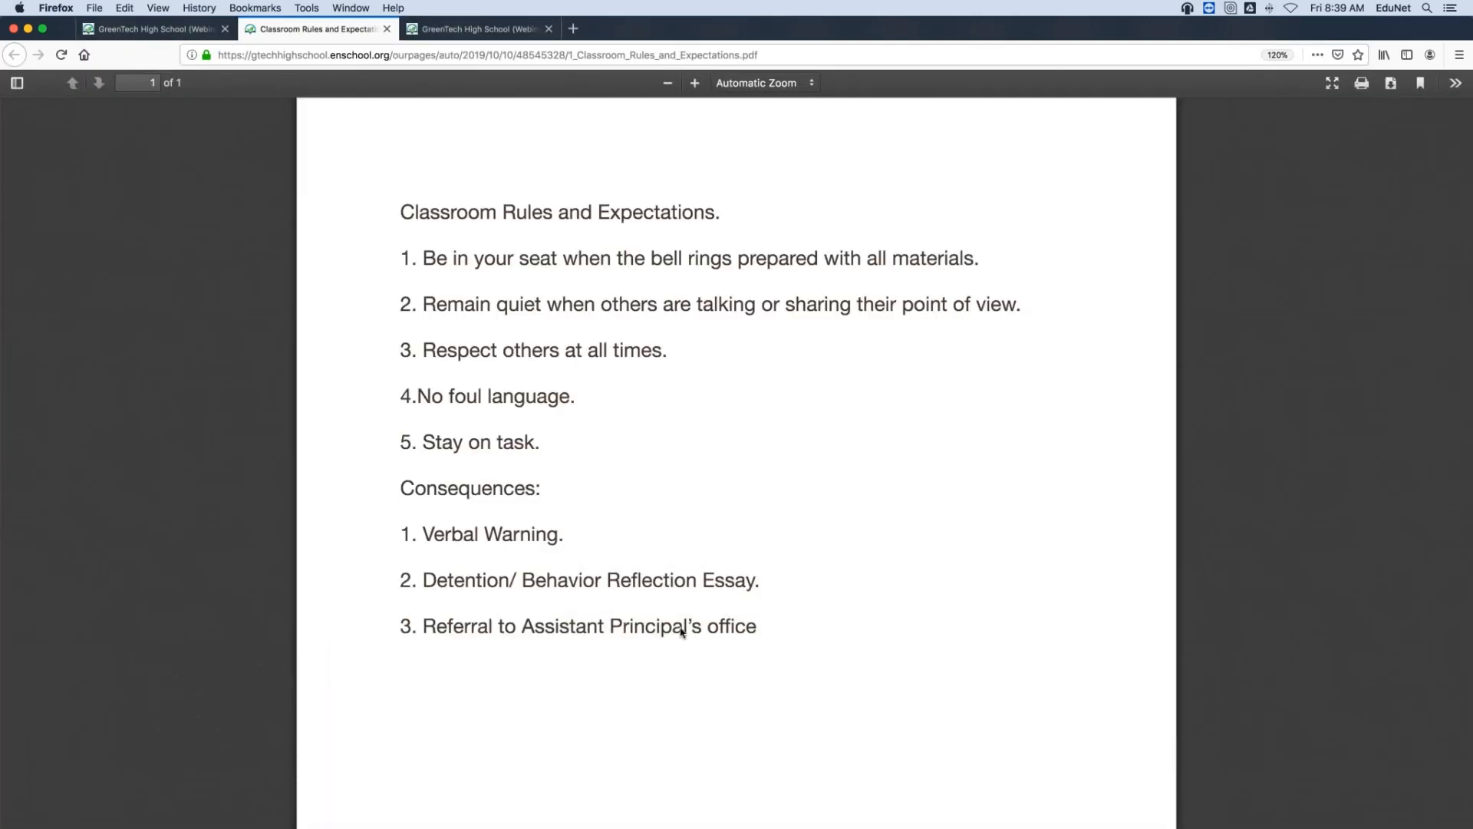
click(385, 29)
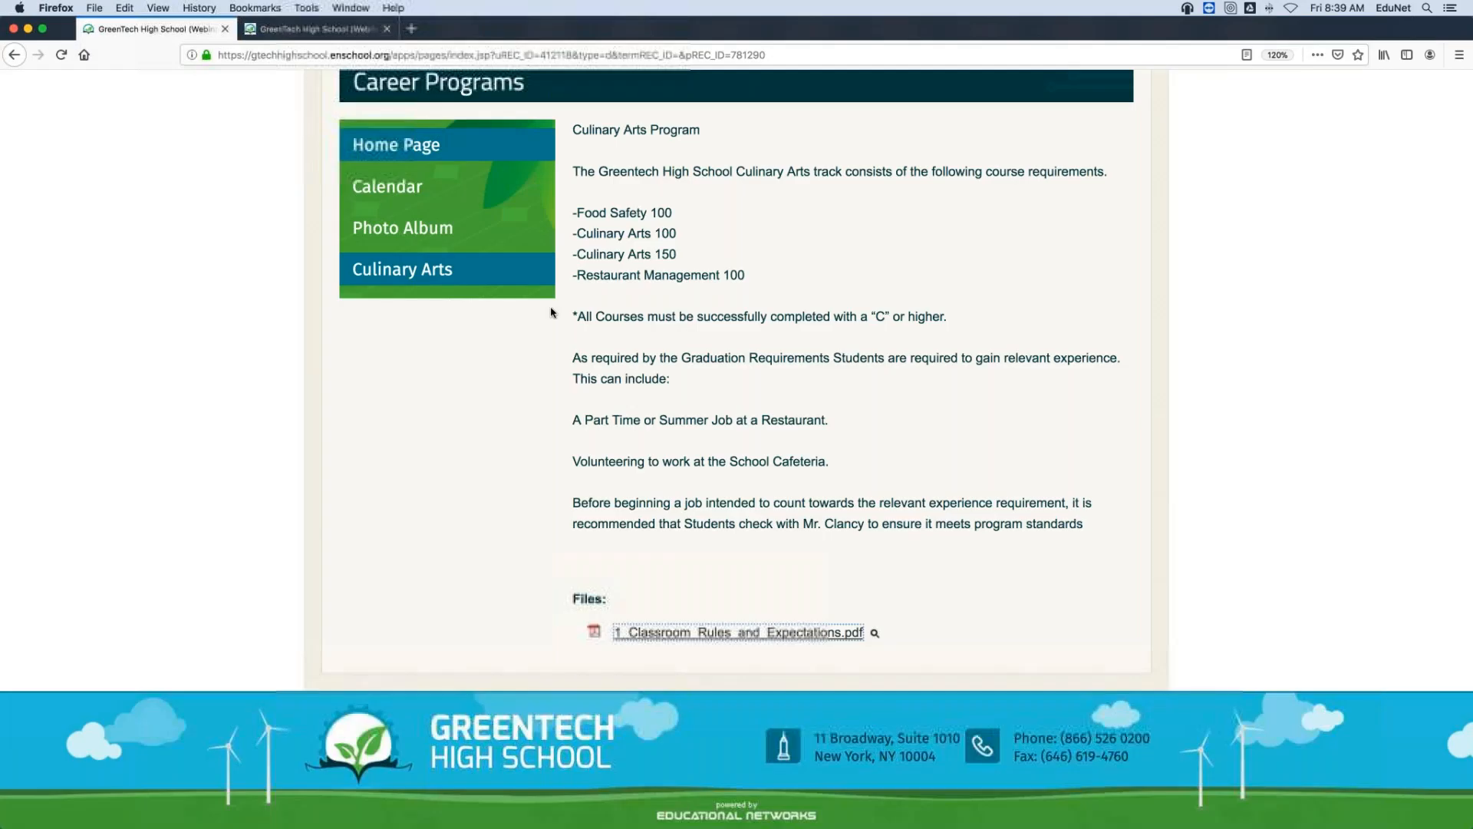
click(1033, 550)
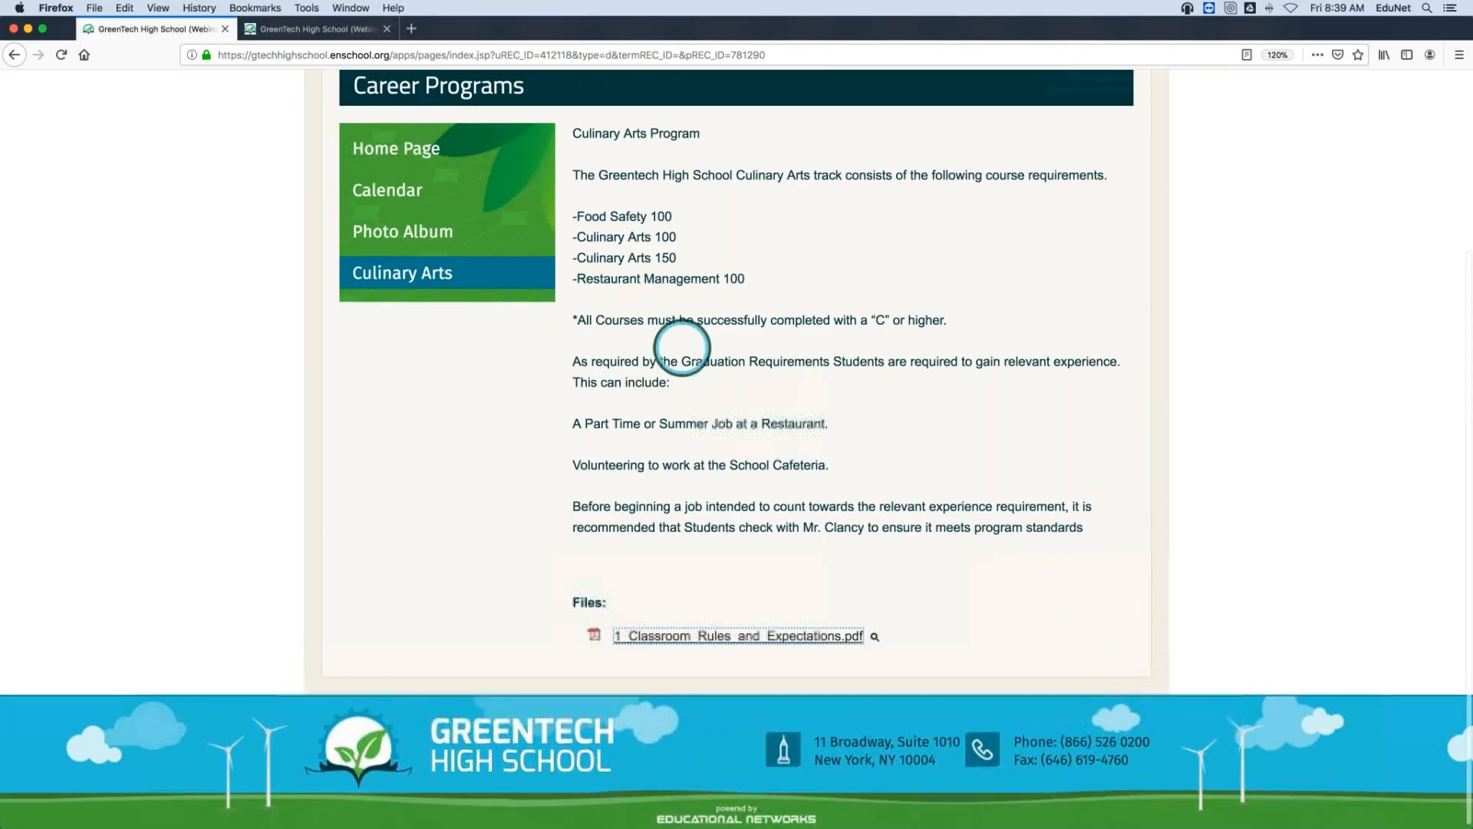
click(488, 152)
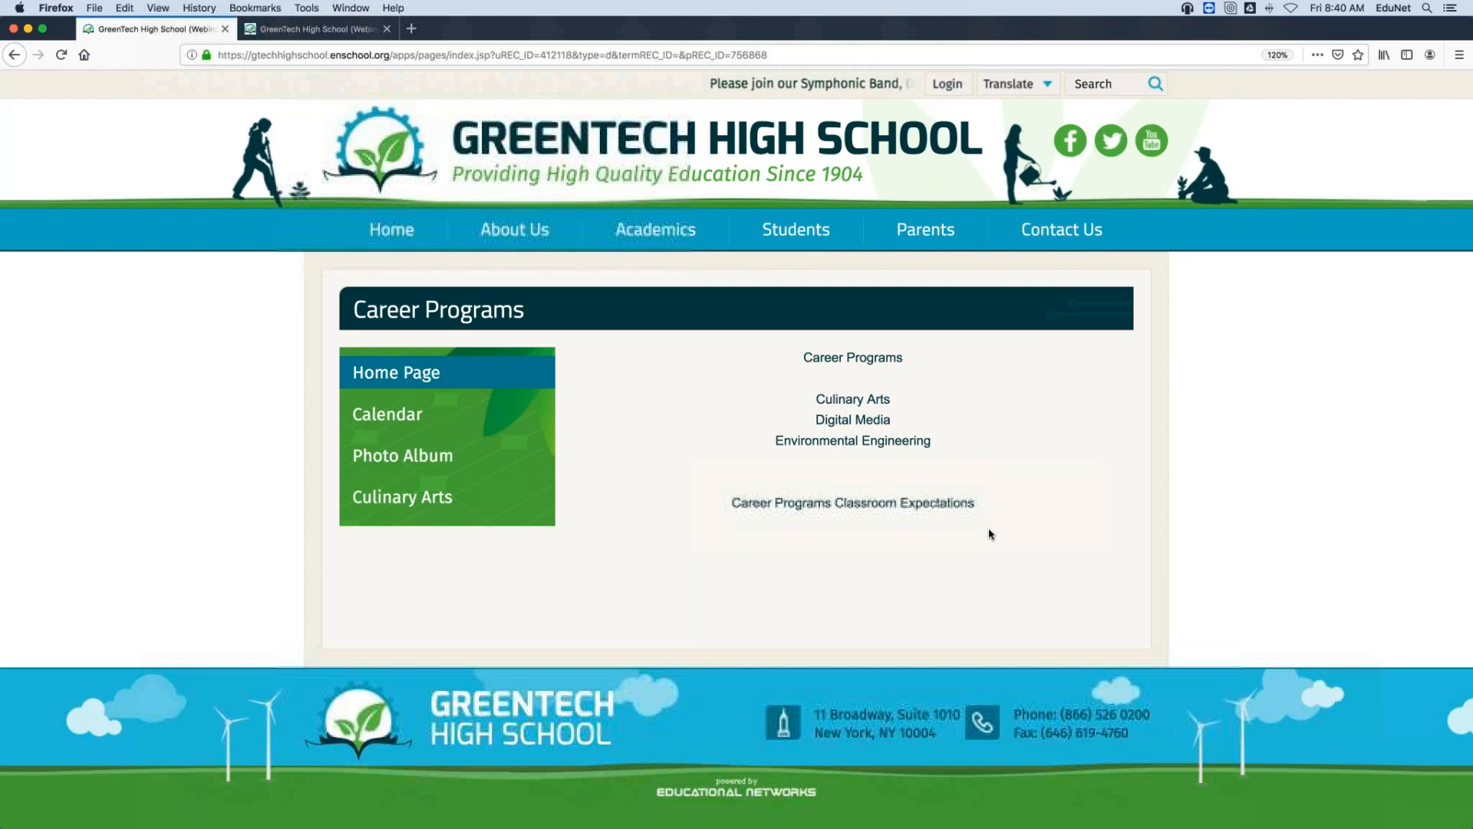
- Return to the admin site and open the pdf folder in the File Manager
click(303, 29)
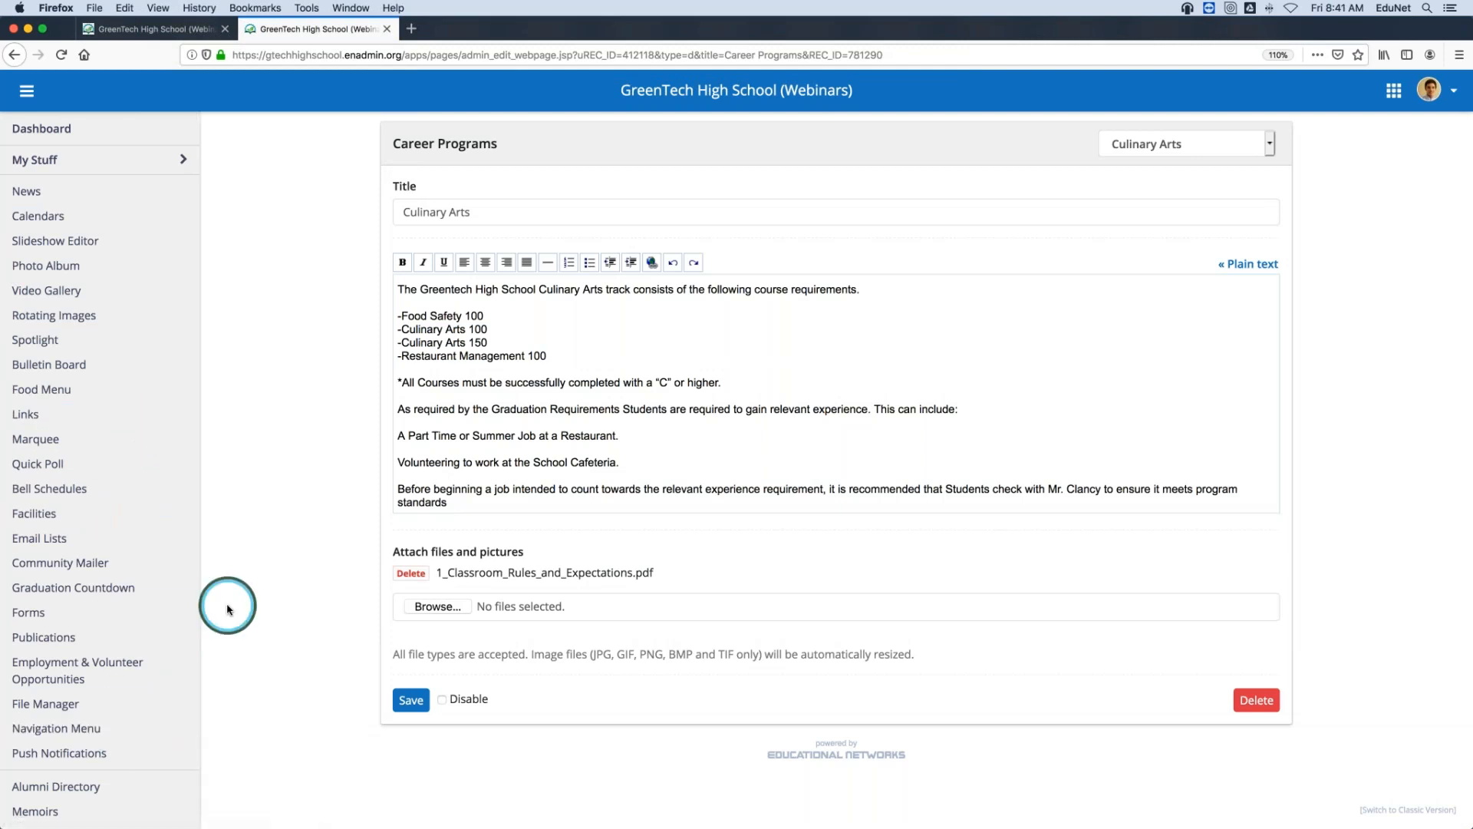
click(80, 709)
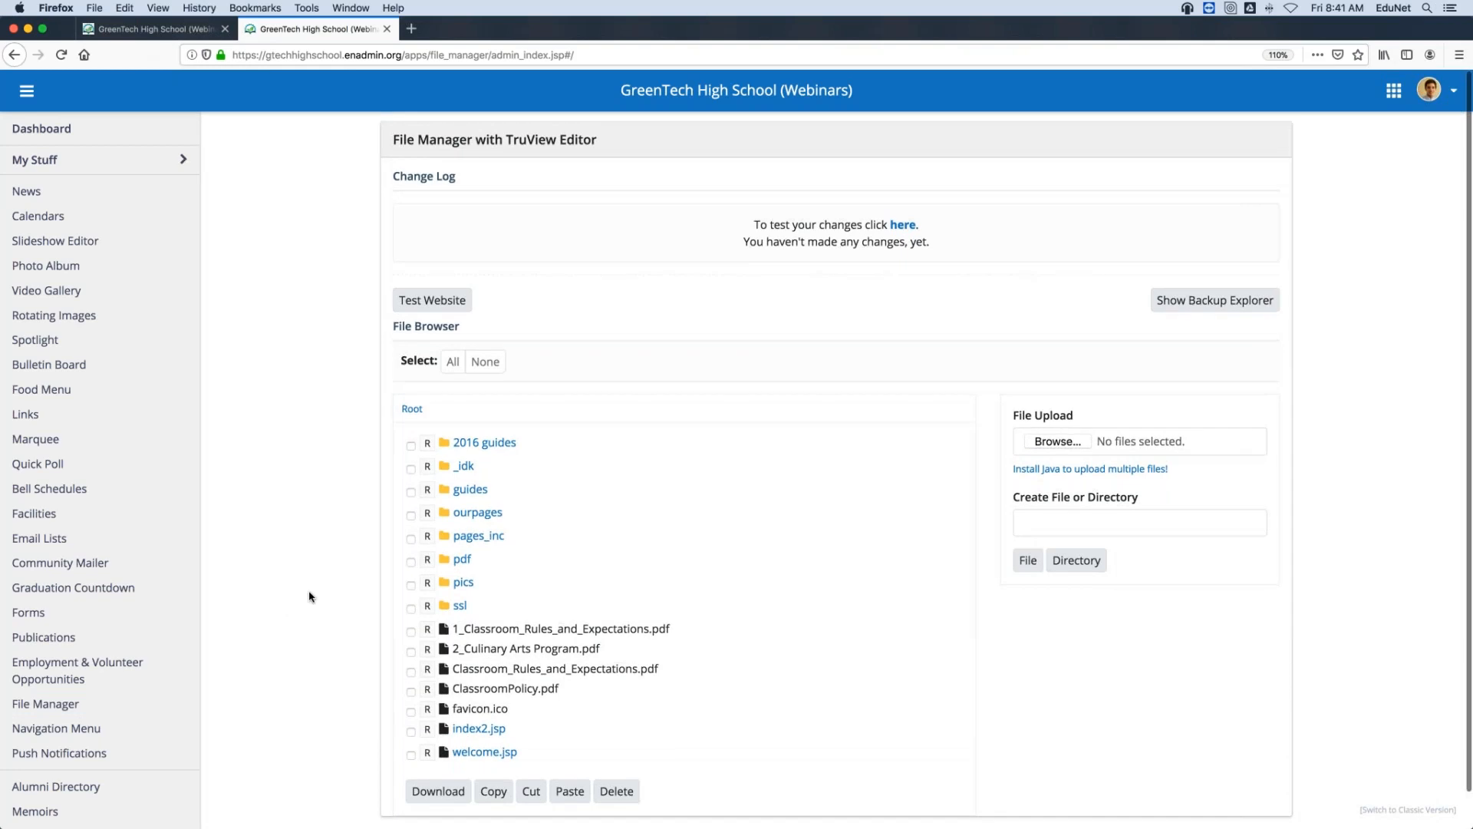
click(463, 560)
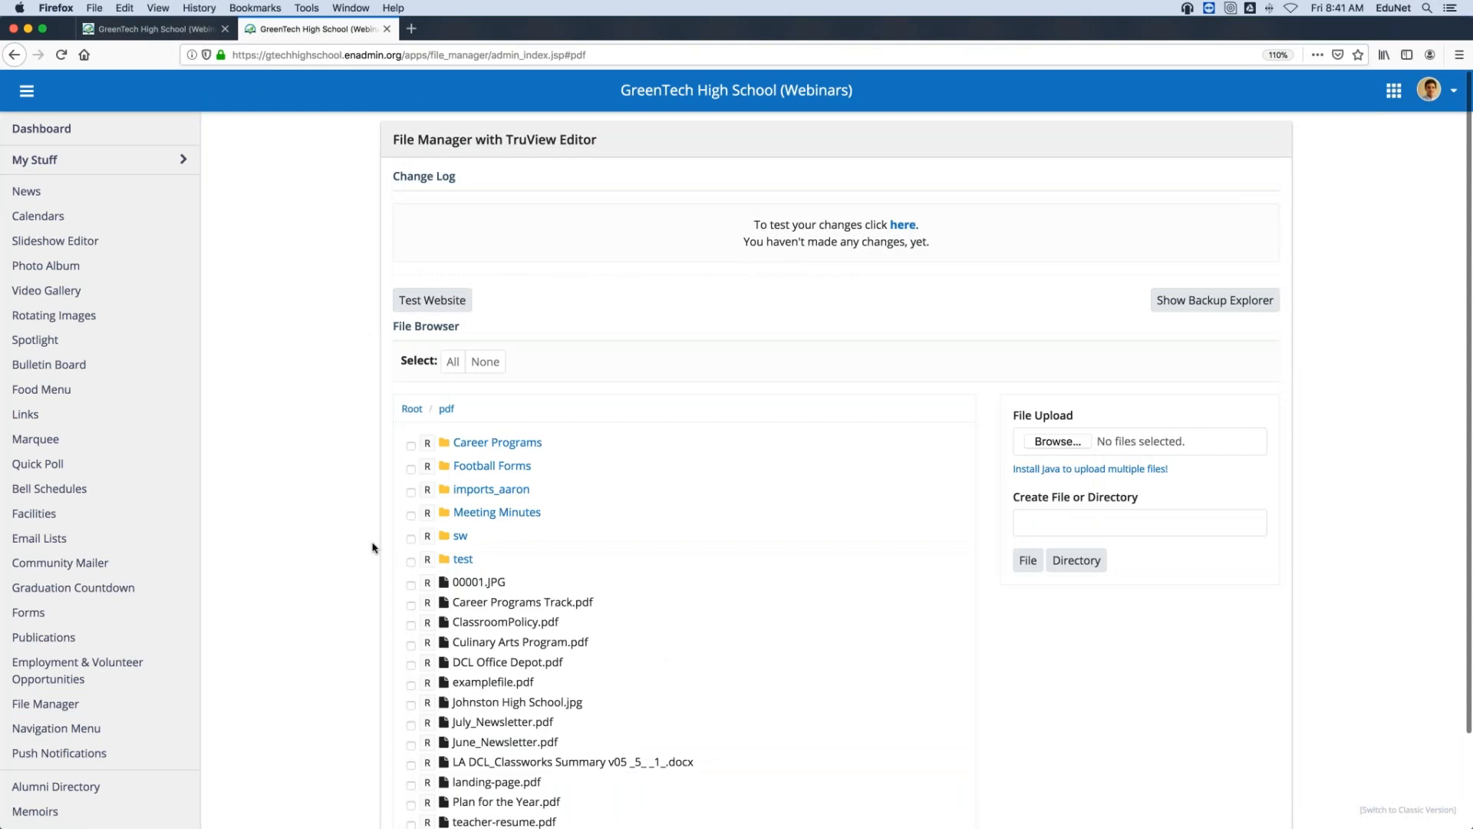
scroll(592, 549, down, 1)
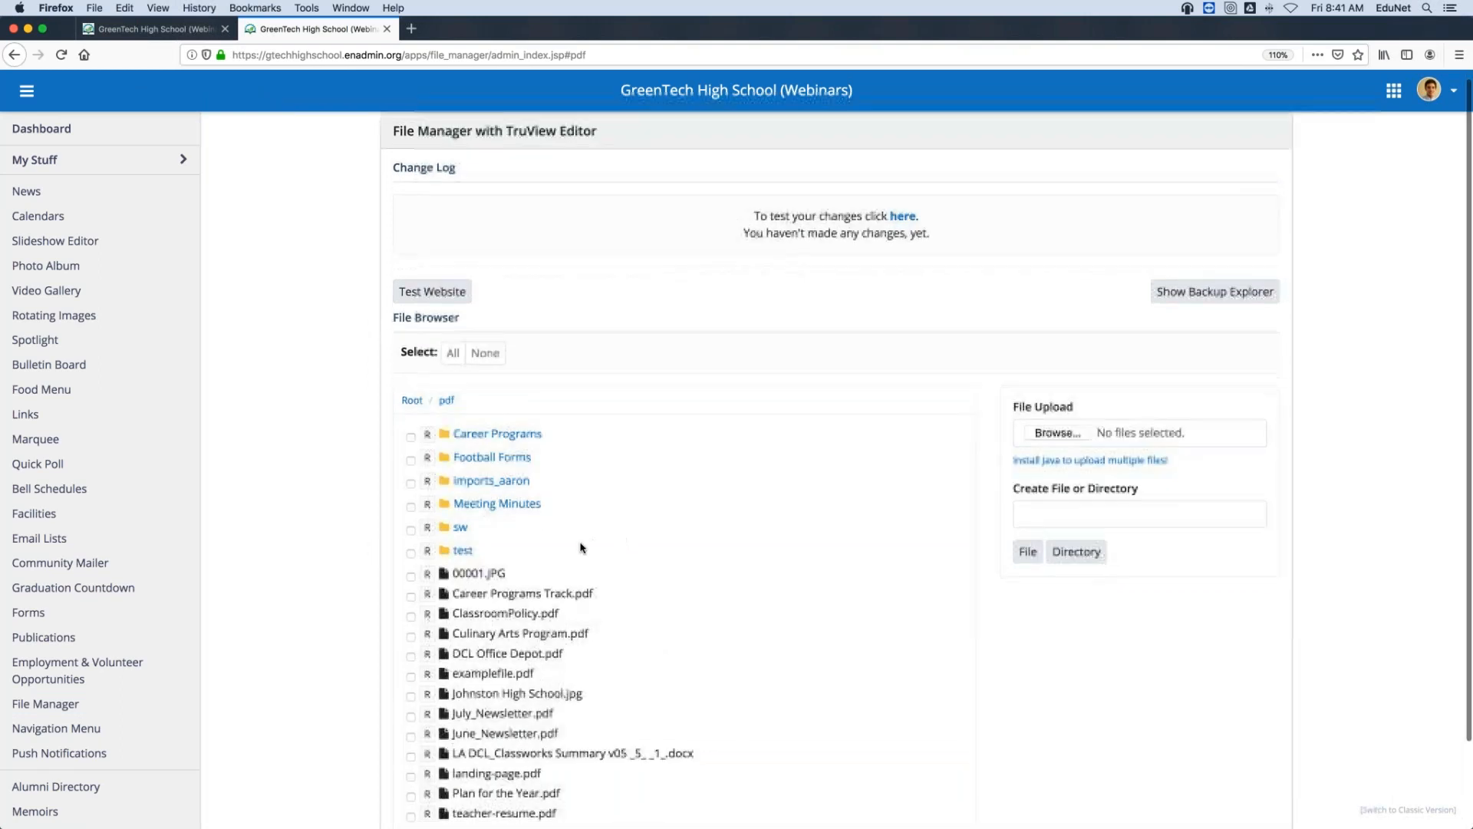
- Upload the 1.Classroom_Rules_and_Expectations PDF from Documents to the pdf folder of the File Manager
click(1062, 437)
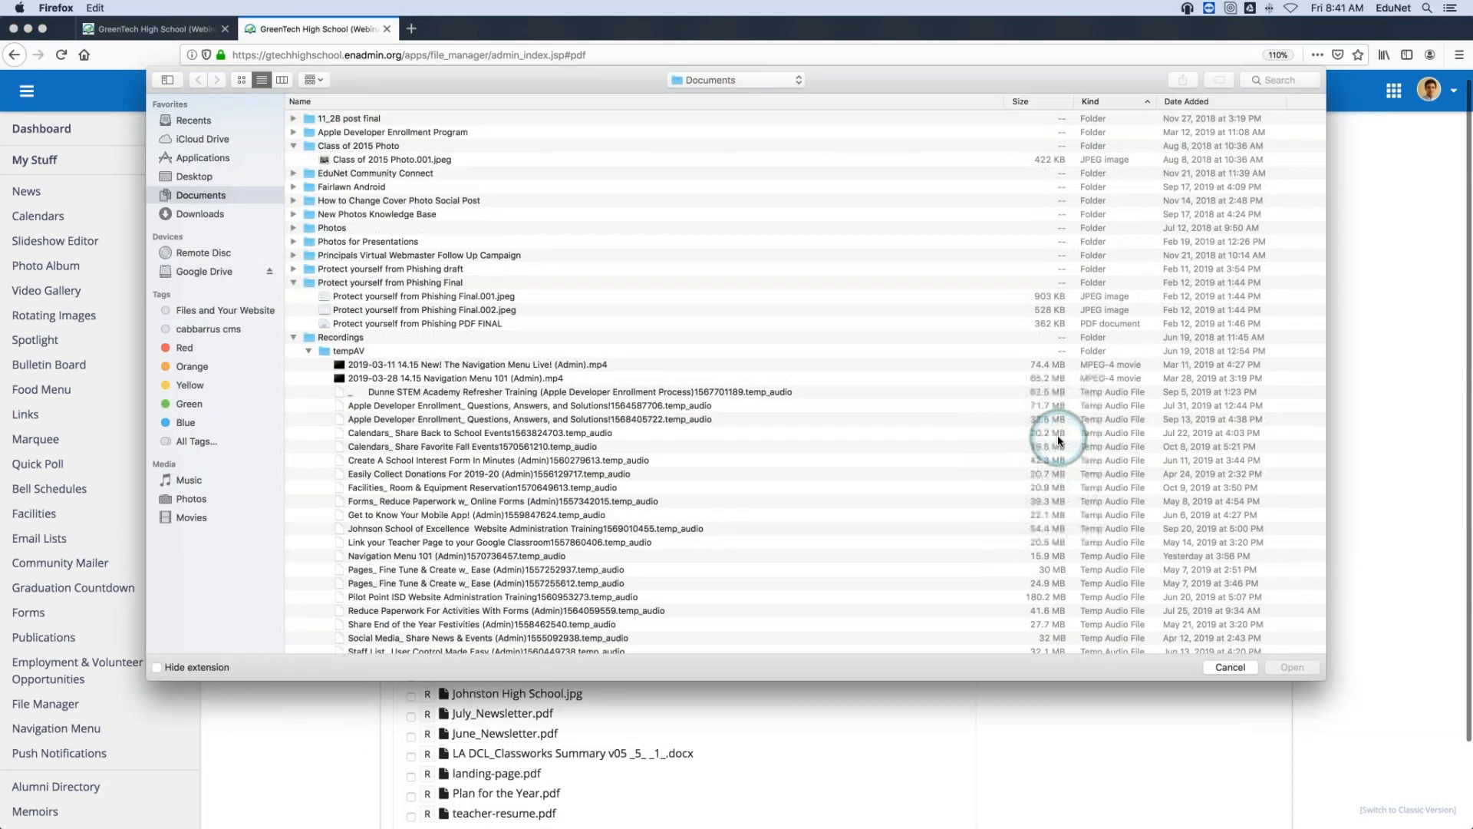
scroll(626, 327, down, 2)
scroll(626, 328, down, 20)
scroll(626, 328, down, 20)
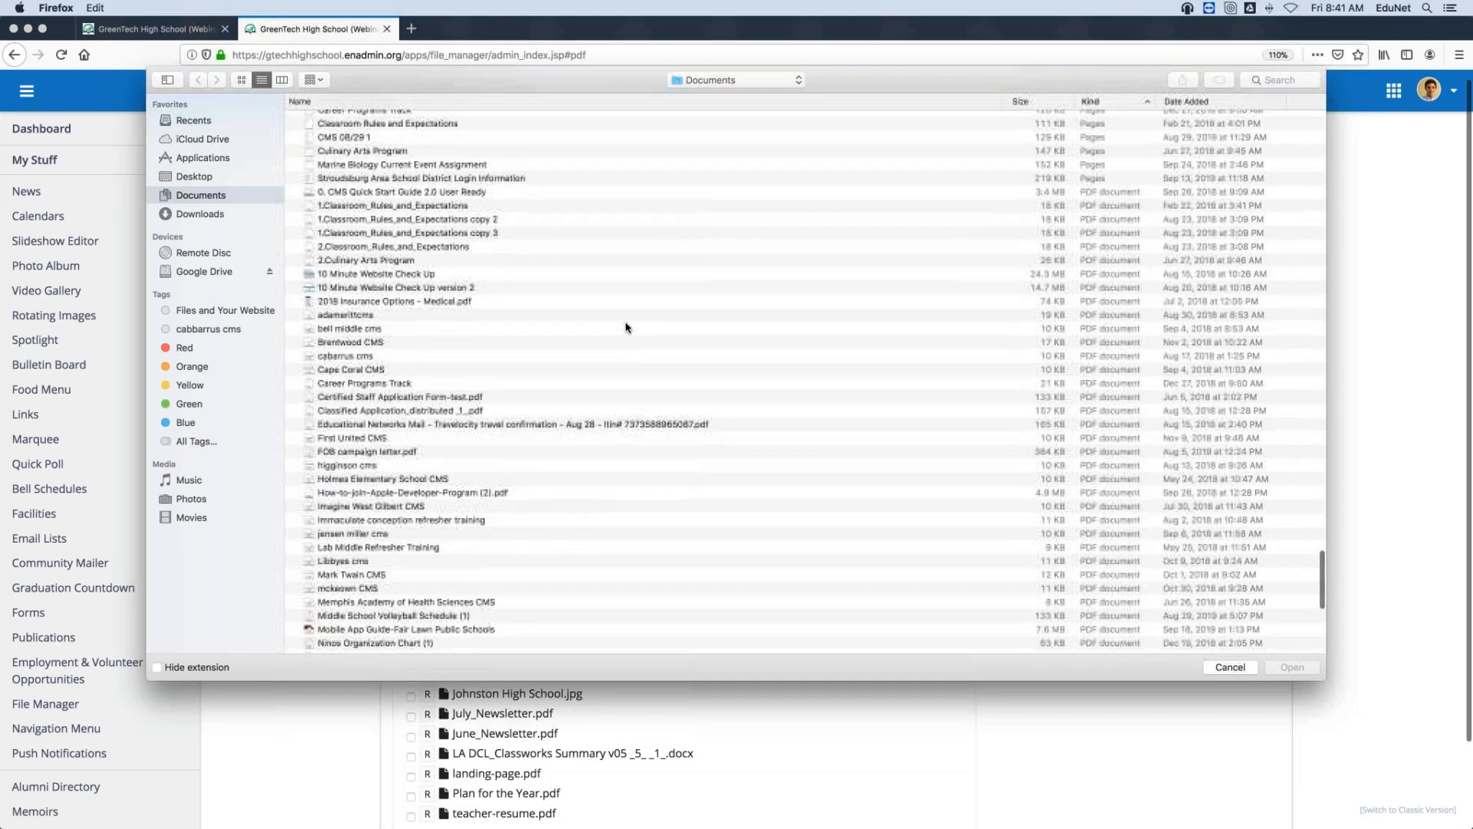
click(470, 213)
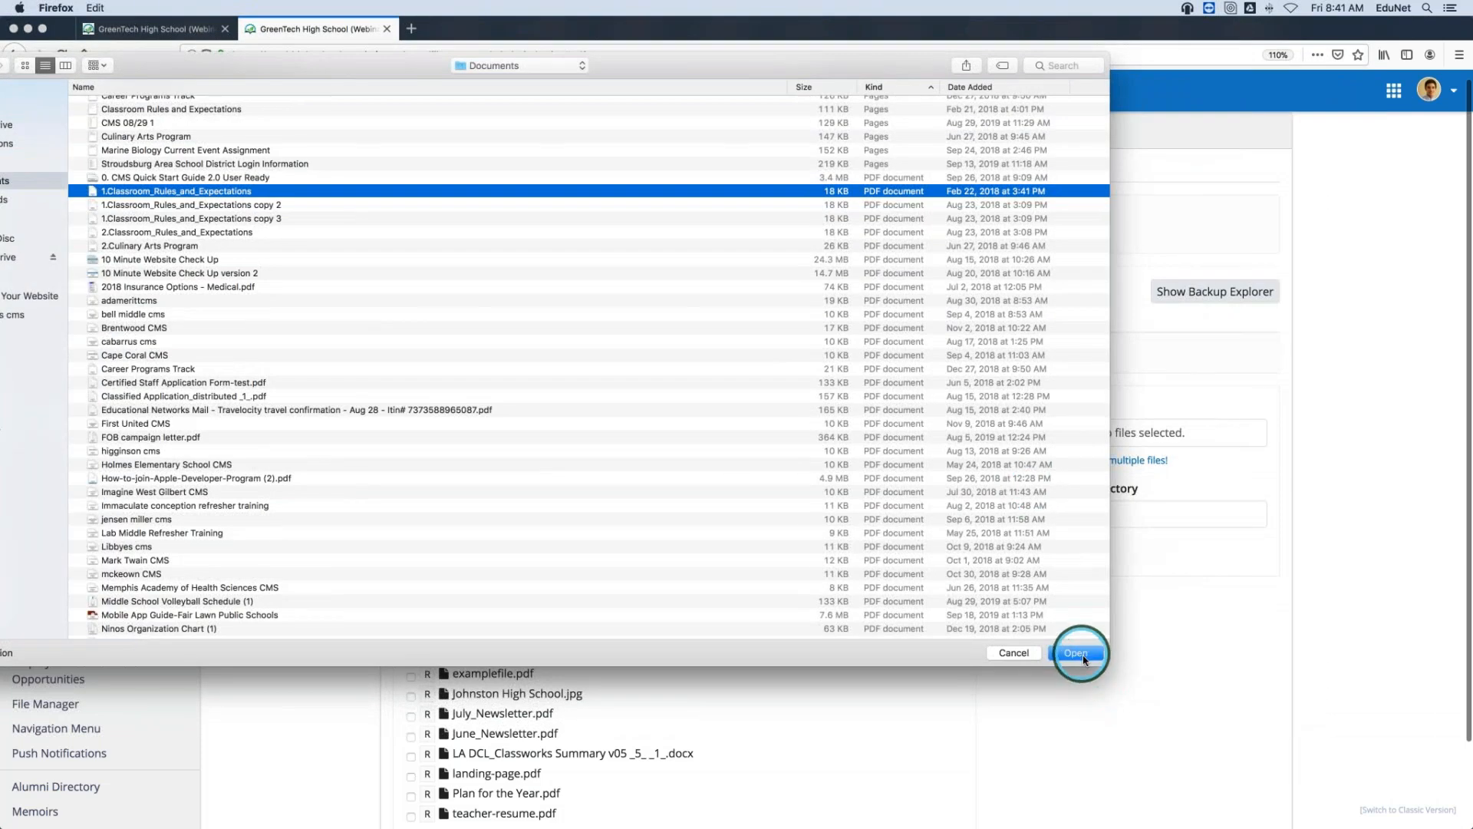
click(1072, 658)
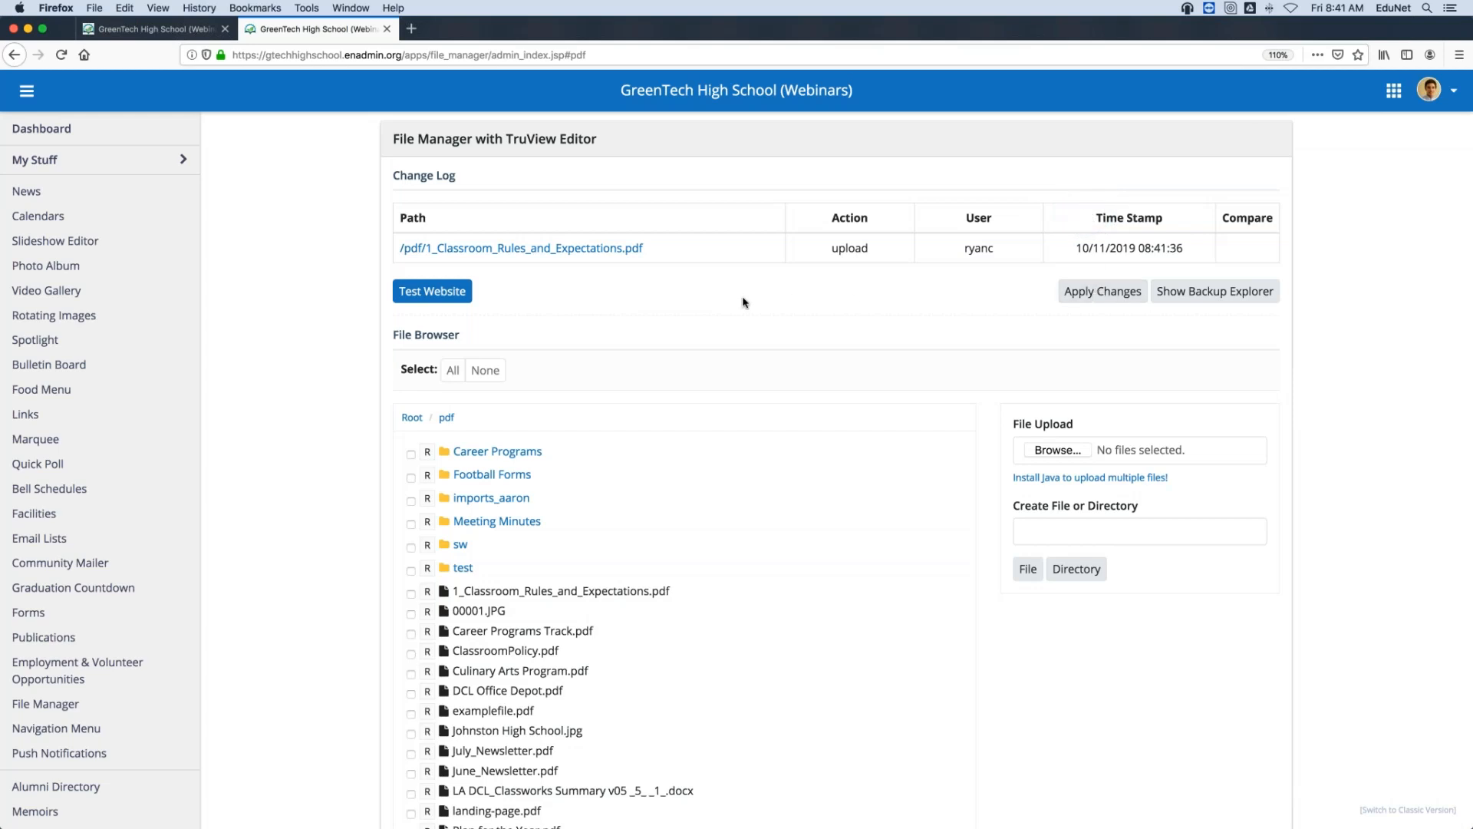
- Copy the path /pdf/1_Classroom_Rules_and_Expectations.pdf from the change log and apply the changes to the live site
drag(643, 248, 399, 248)
right_click(500, 247)
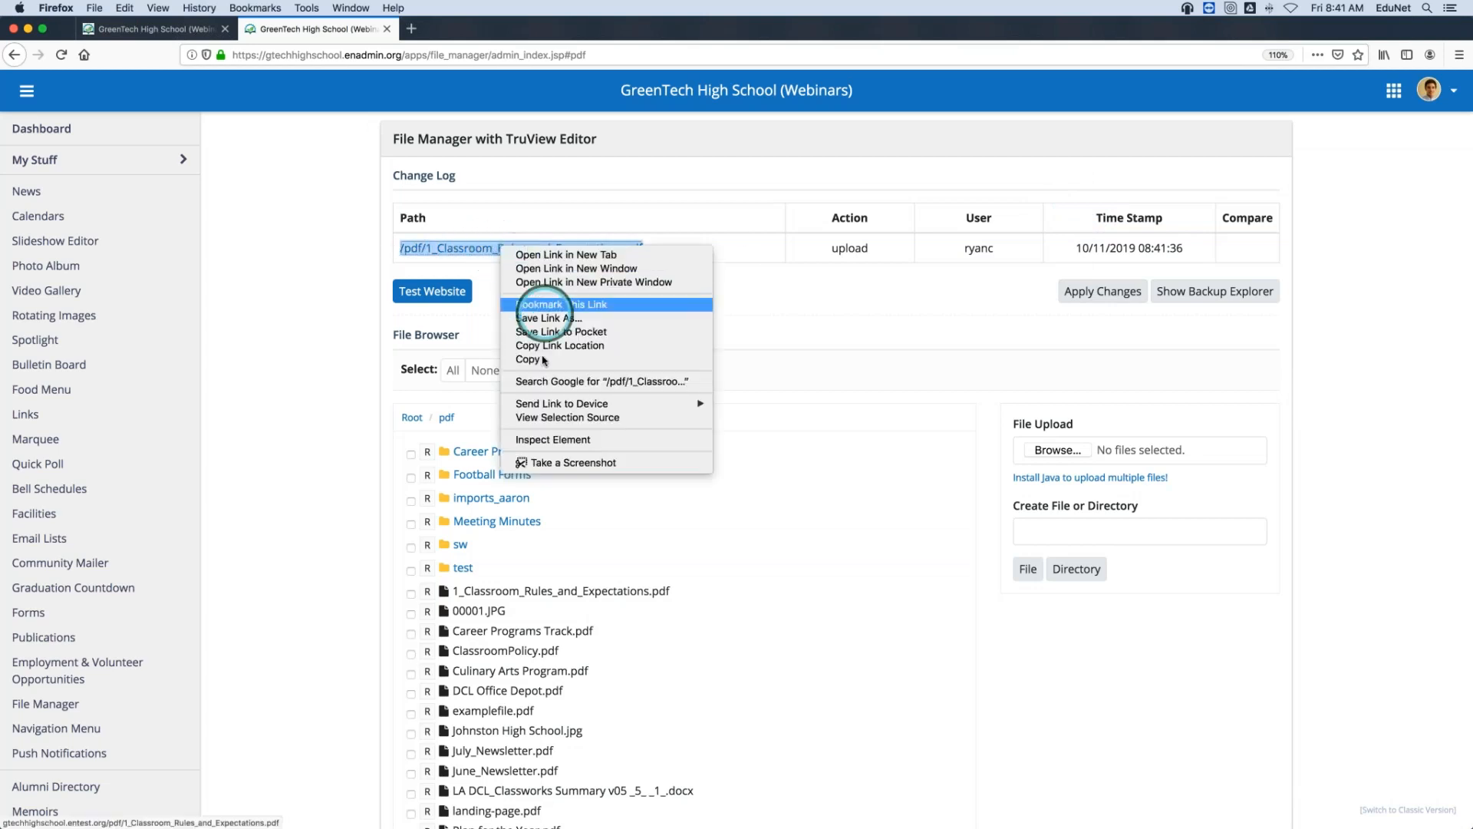
click(542, 356)
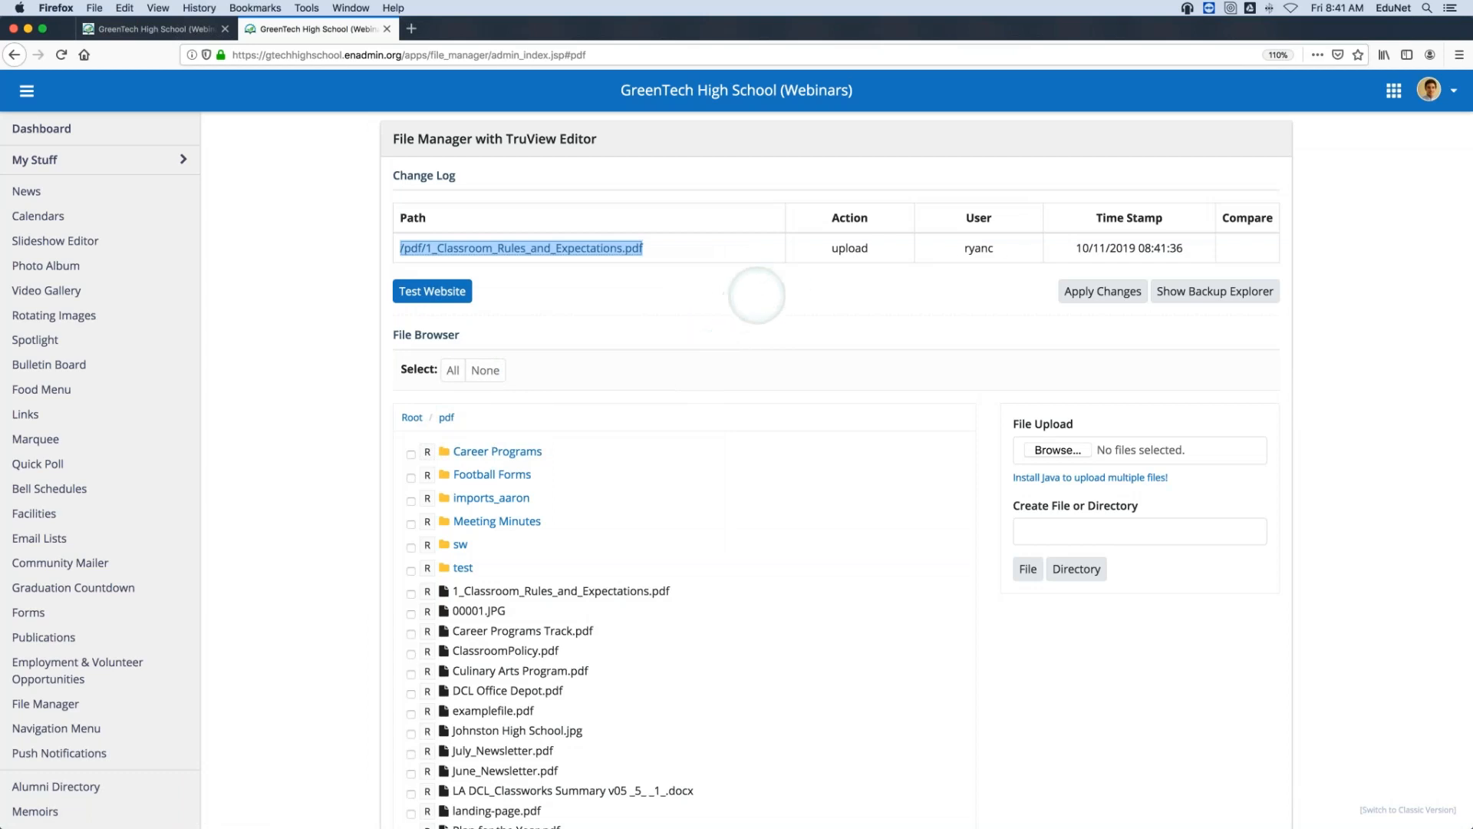
click(1104, 293)
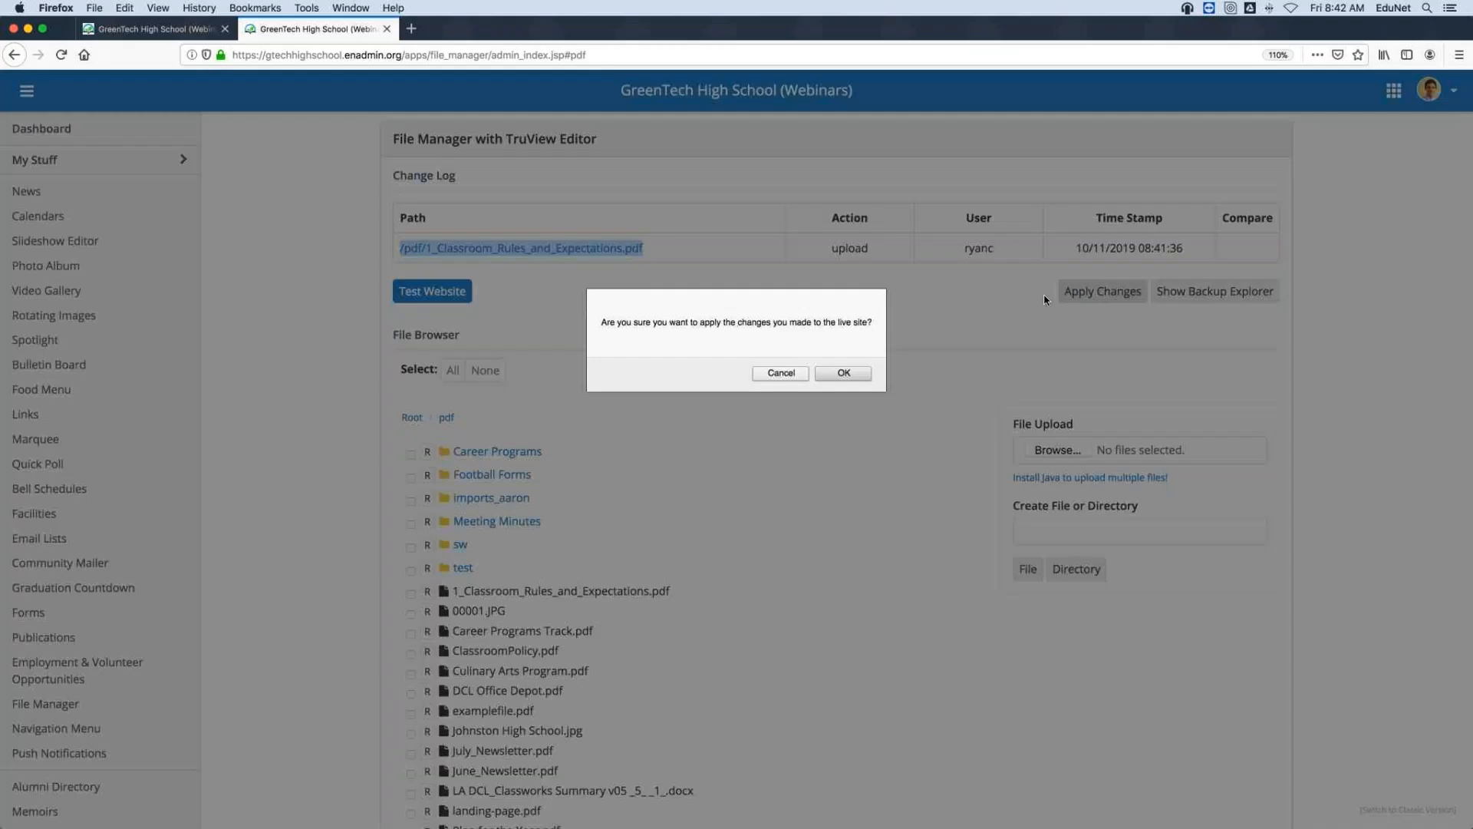
click(856, 374)
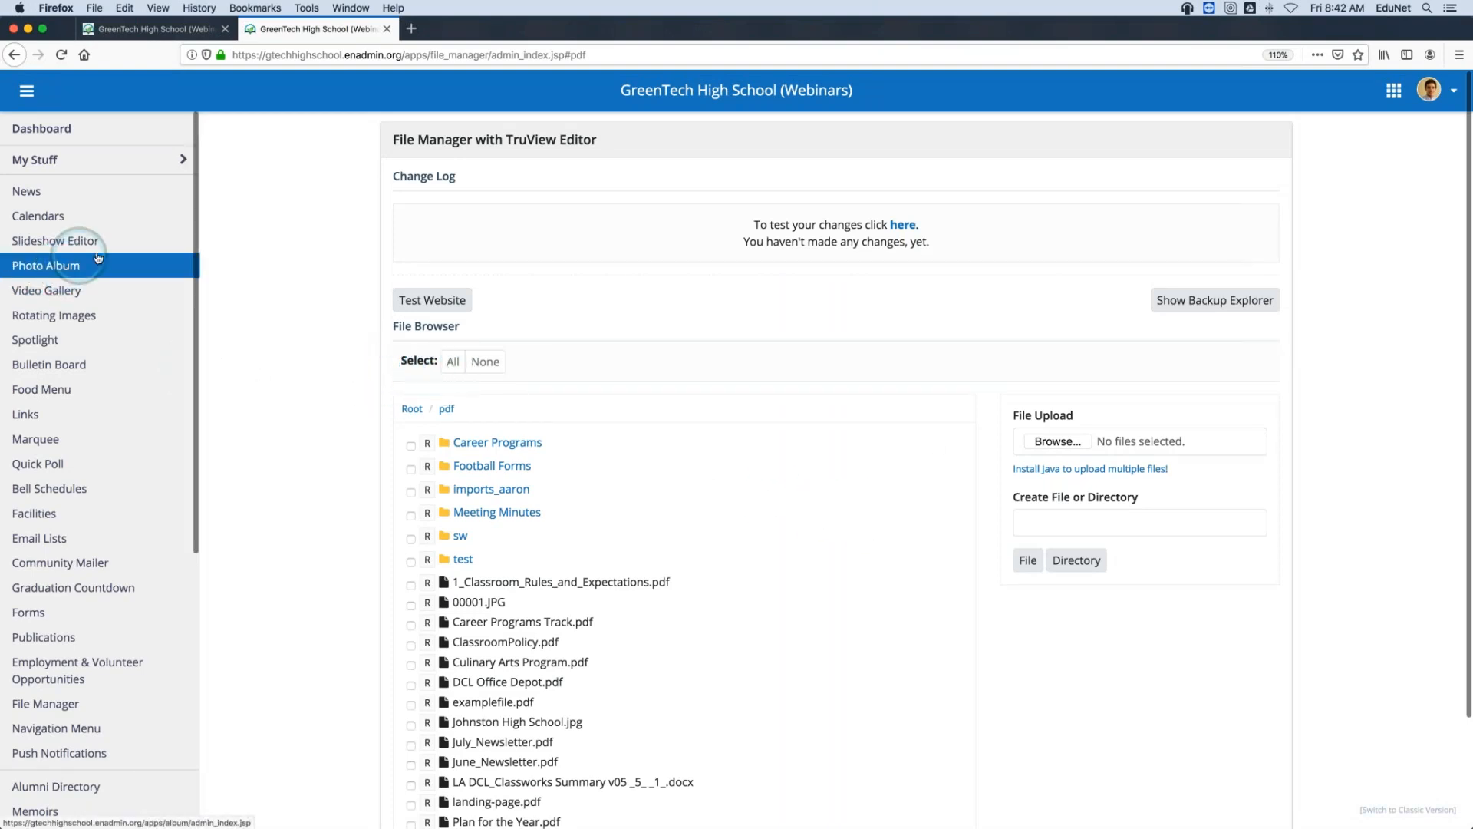
- Open the Home Page of the Career Programs section, listed under Extra Sections, for editing
scroll(100, 253, down, 5)
scroll(106, 243, down, 3)
scroll(93, 614, up, 2)
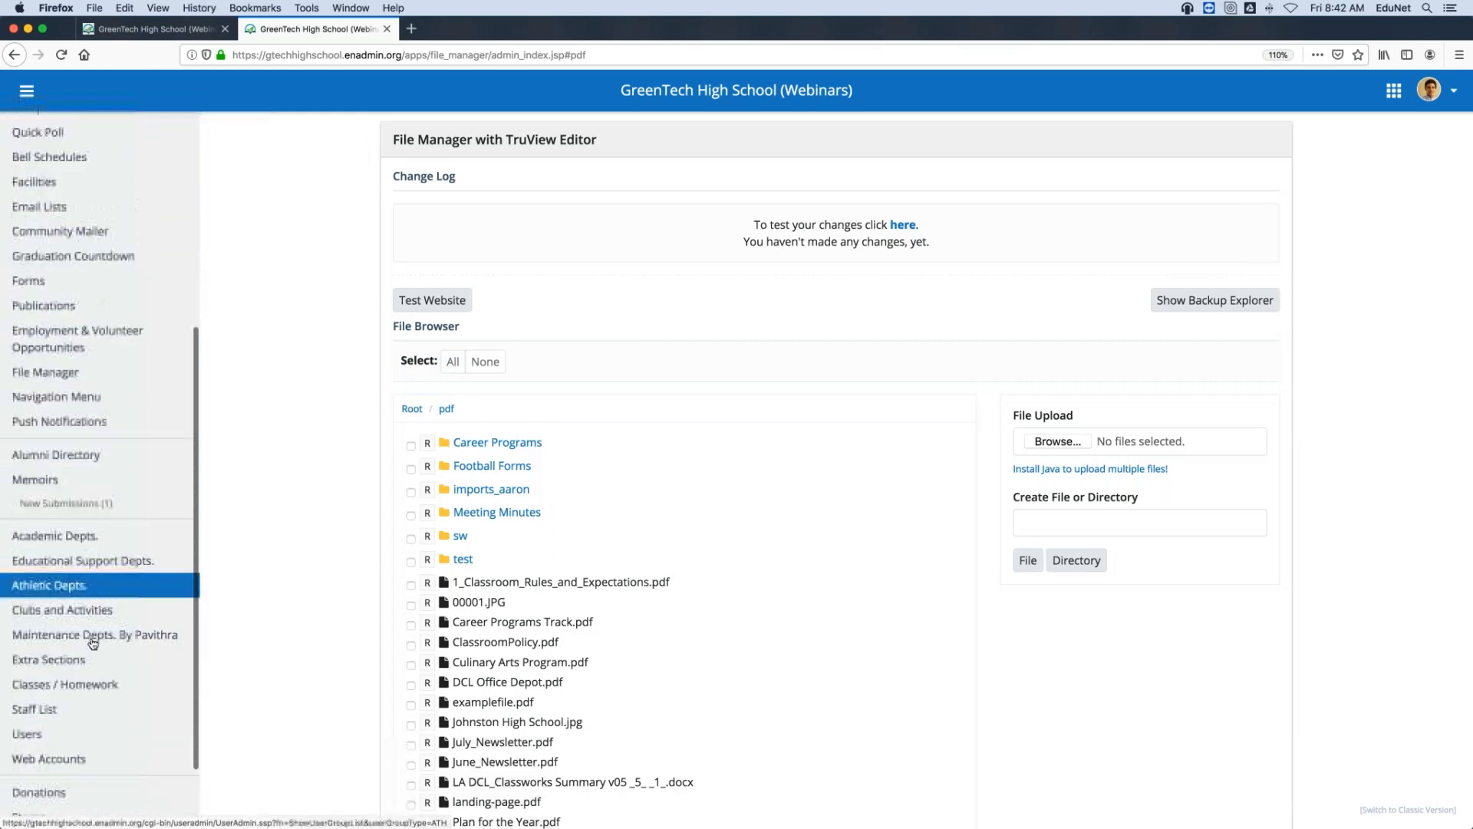
click(88, 661)
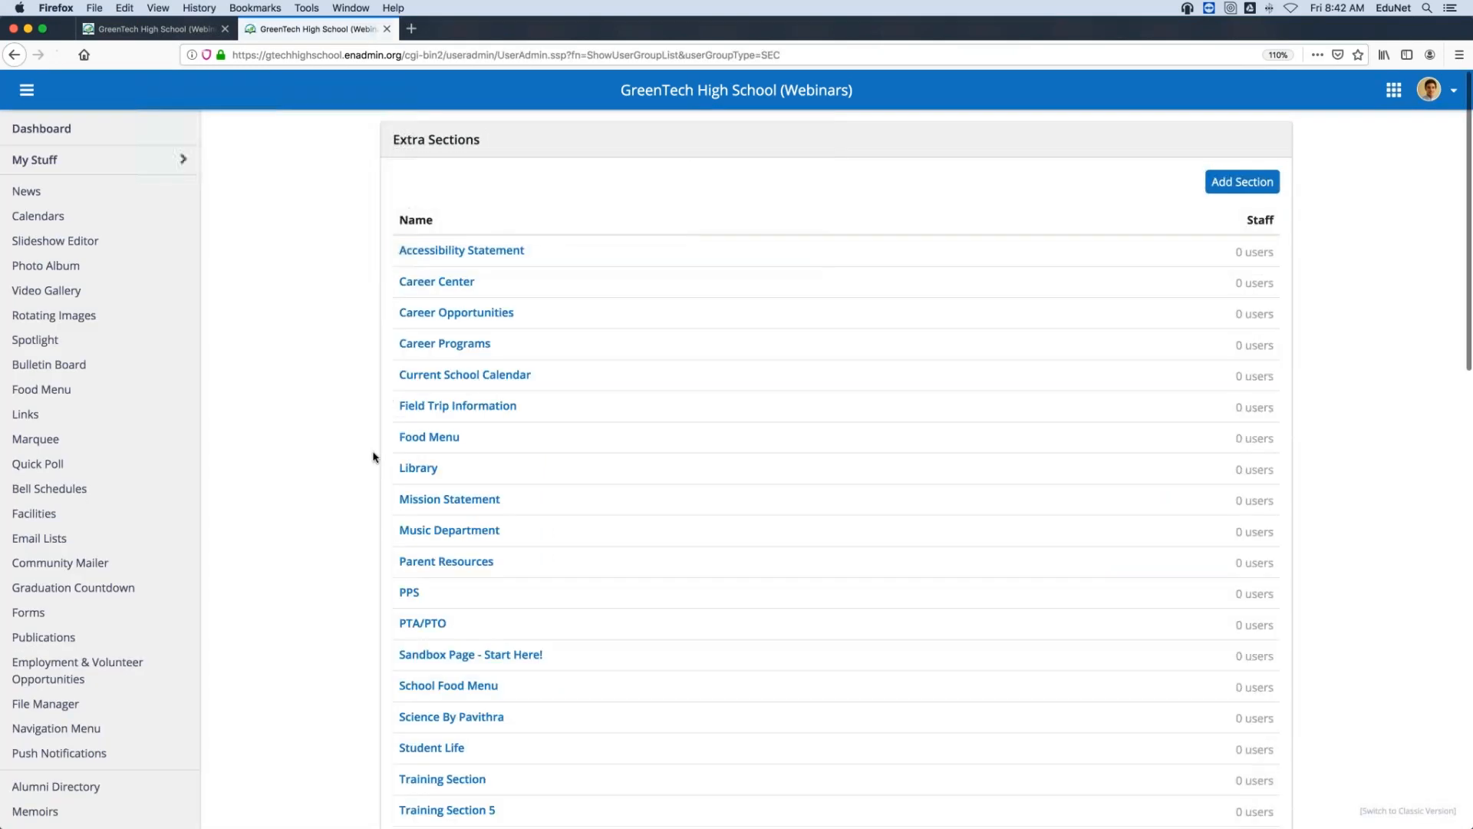
click(411, 343)
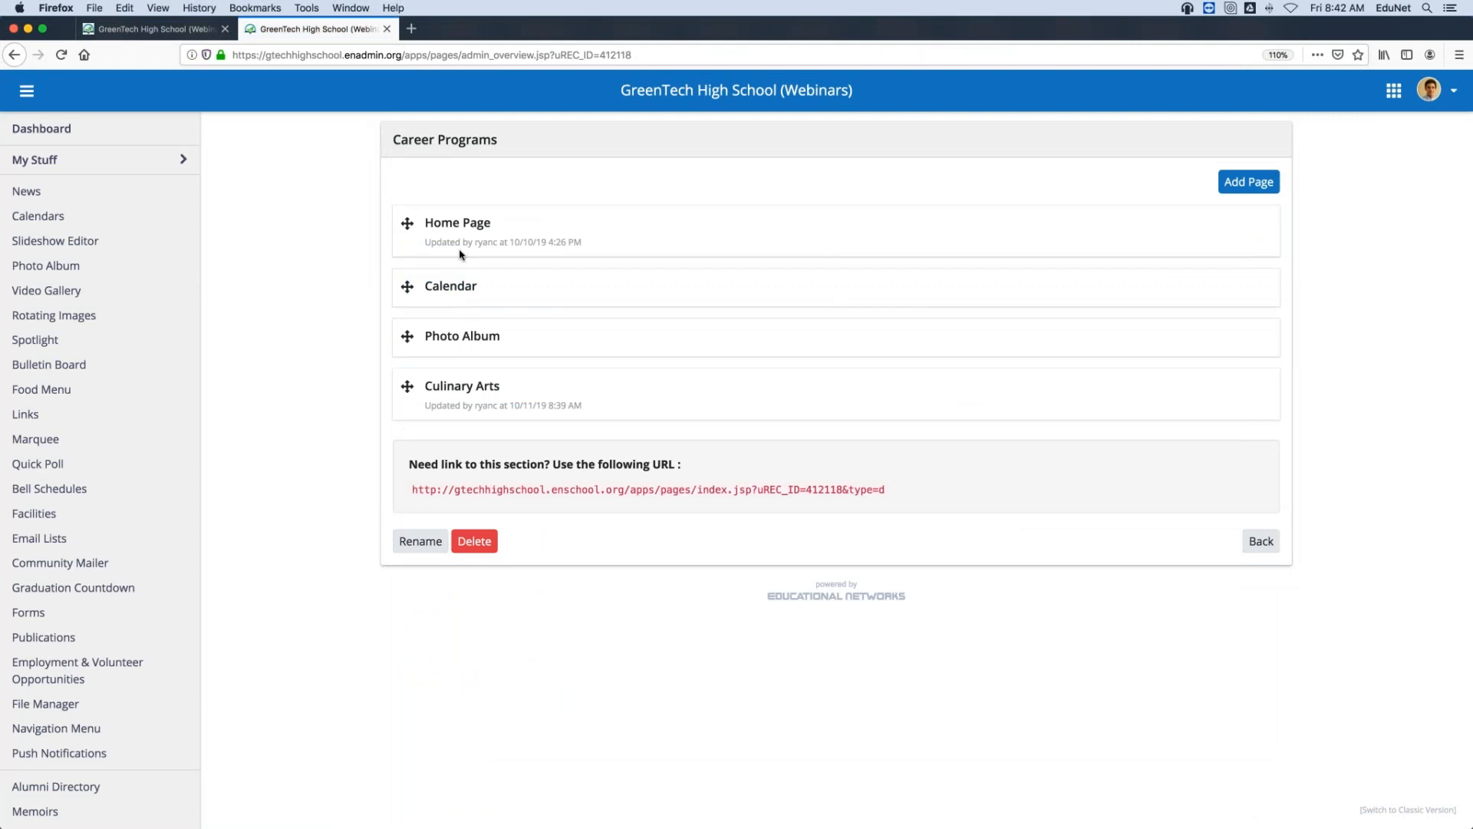
click(458, 225)
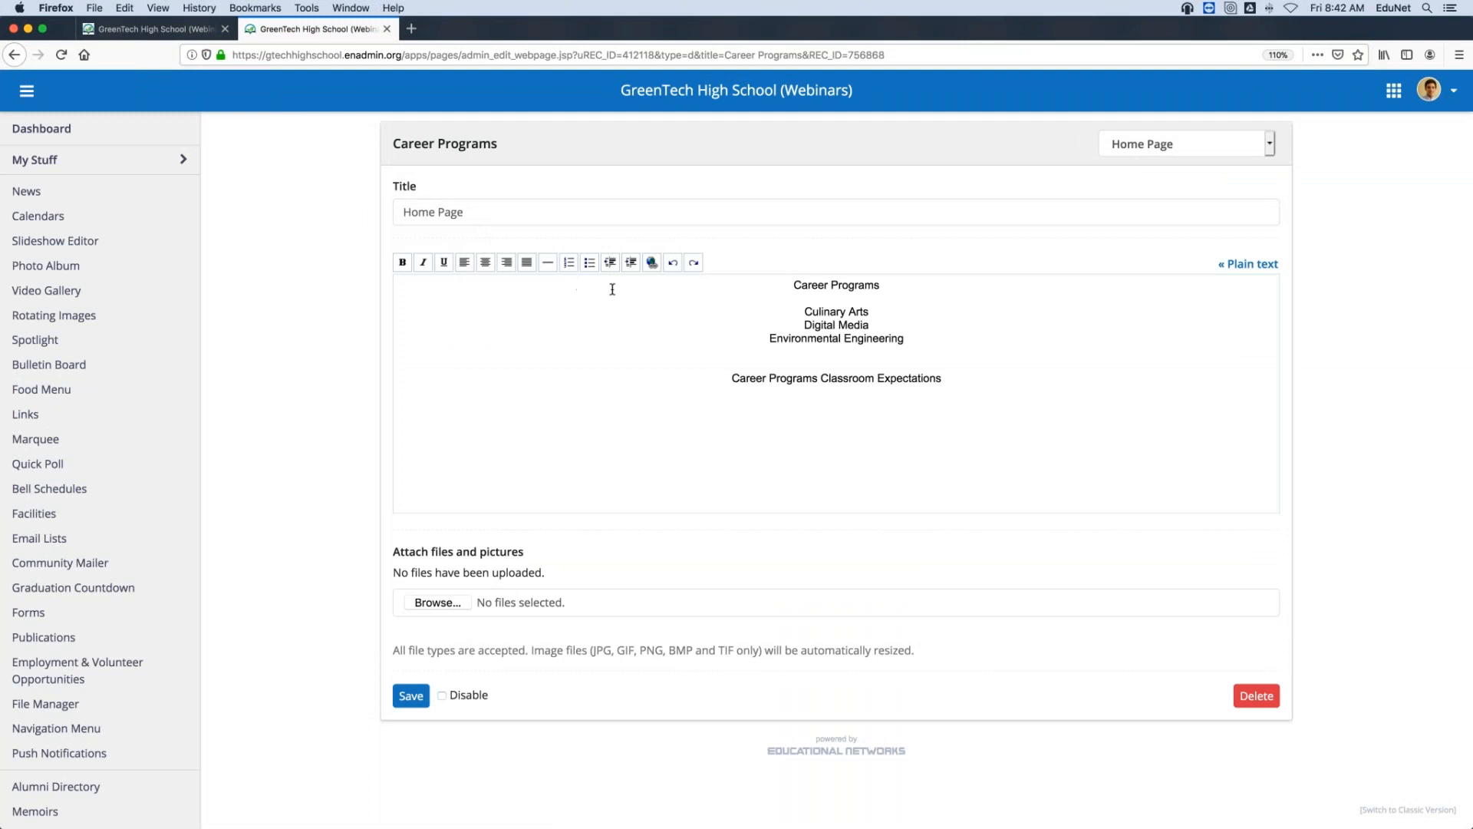
- Start a link on the text "Career Programs Classroom Expectations" and paste the copied PDF path as its URL
drag(730, 377, 955, 378)
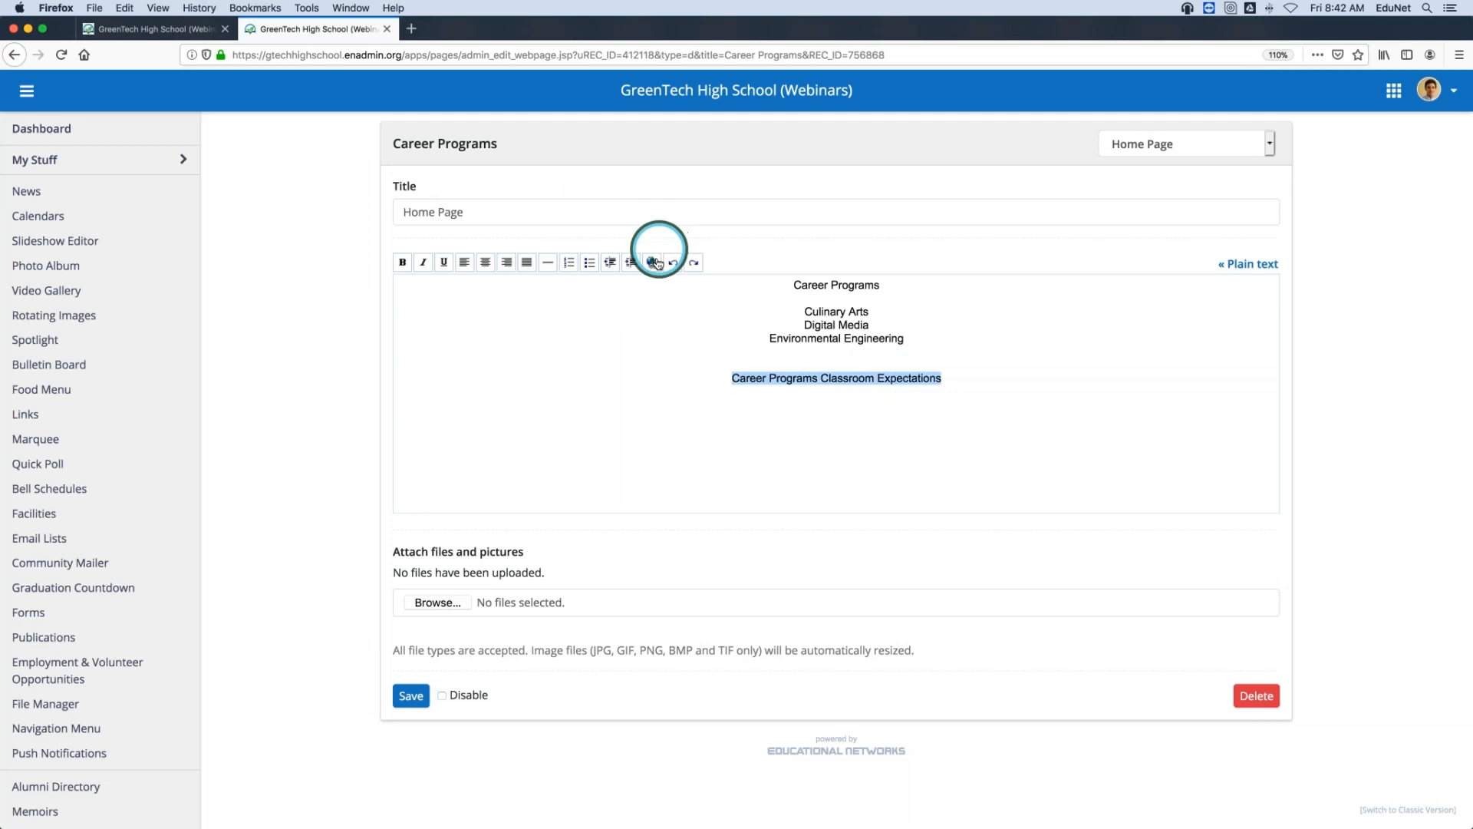
click(652, 263)
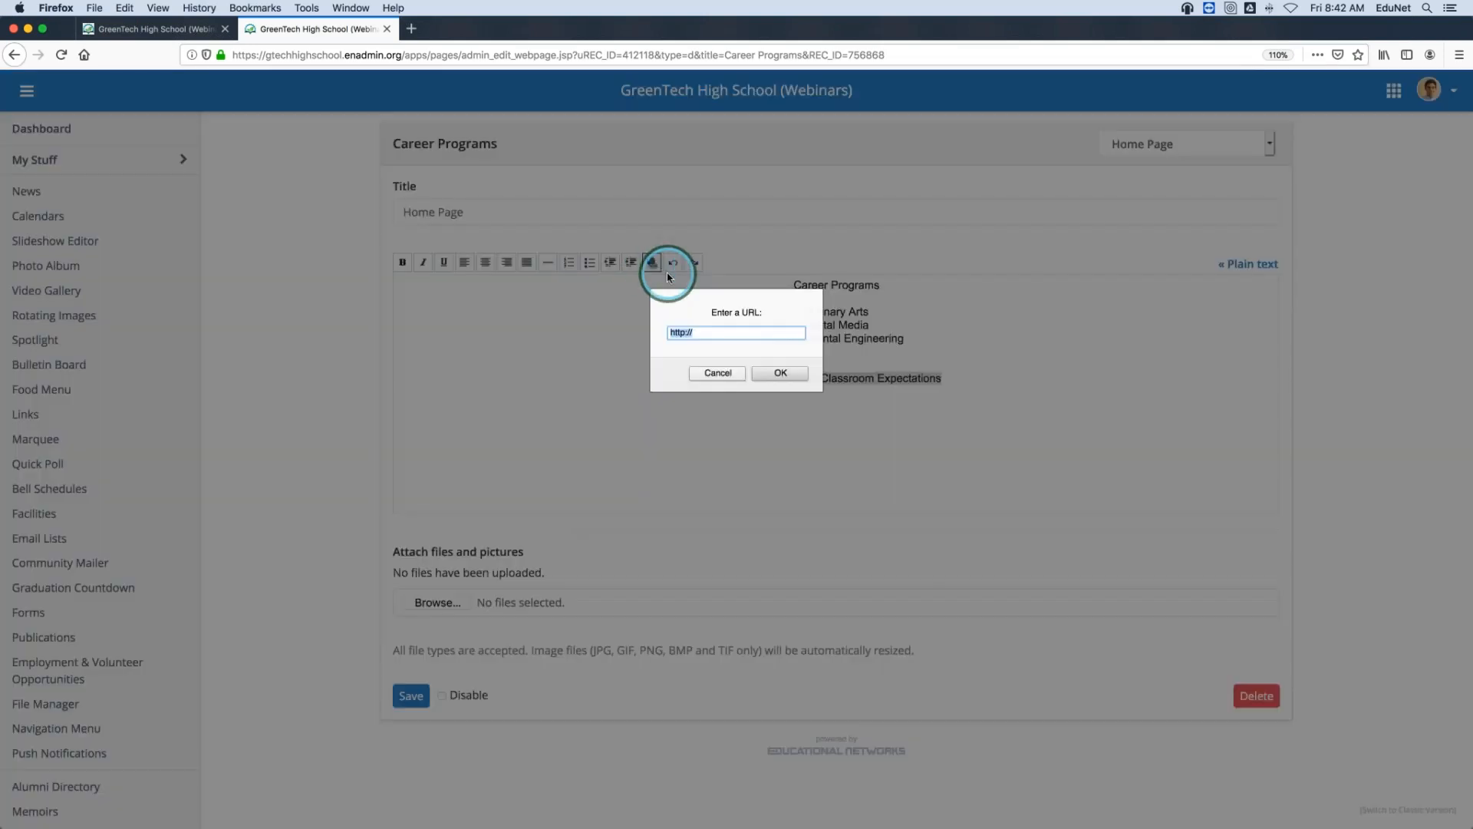
click(727, 334)
right_click(727, 334)
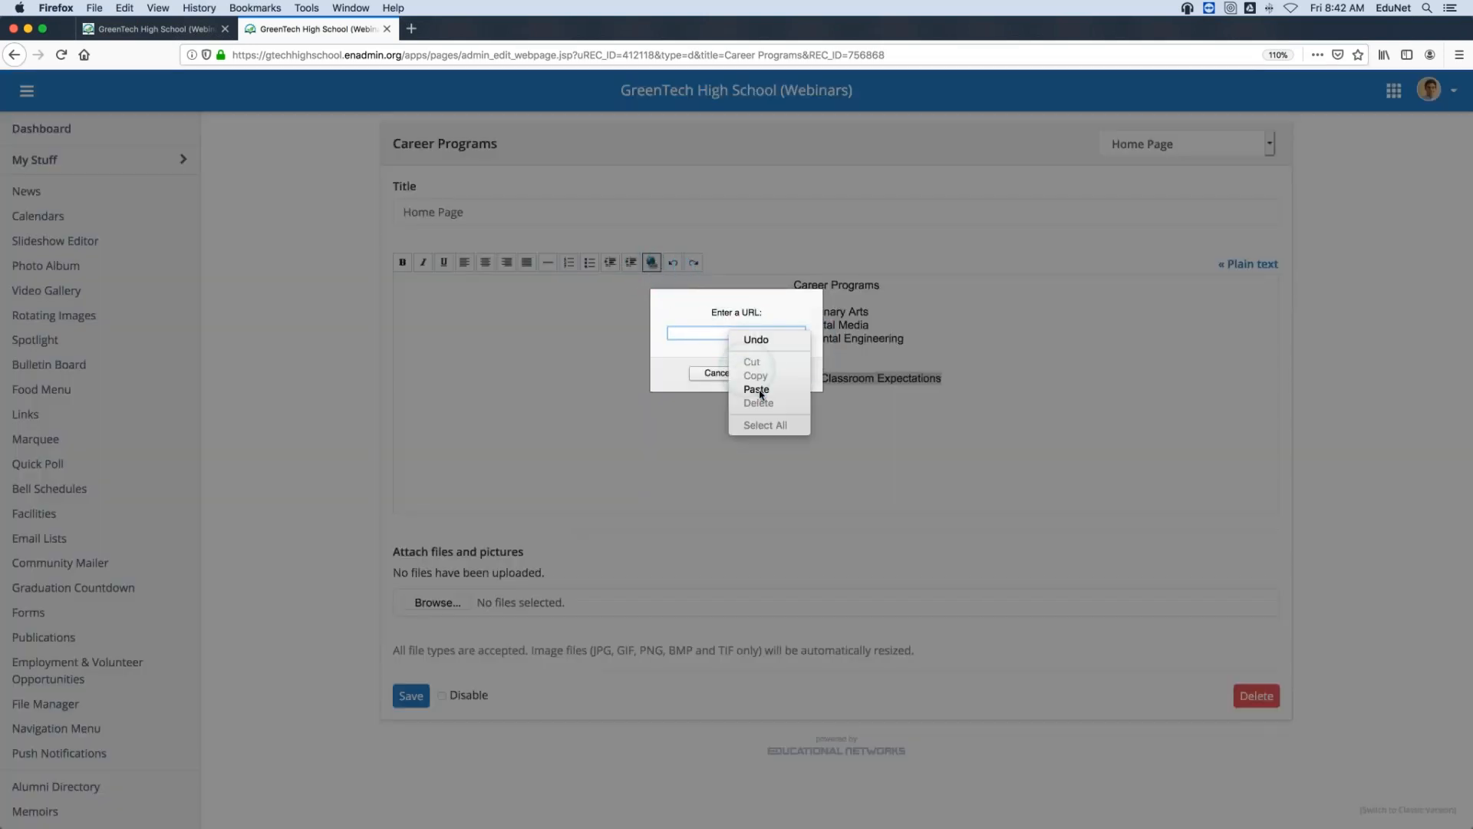
click(757, 385)
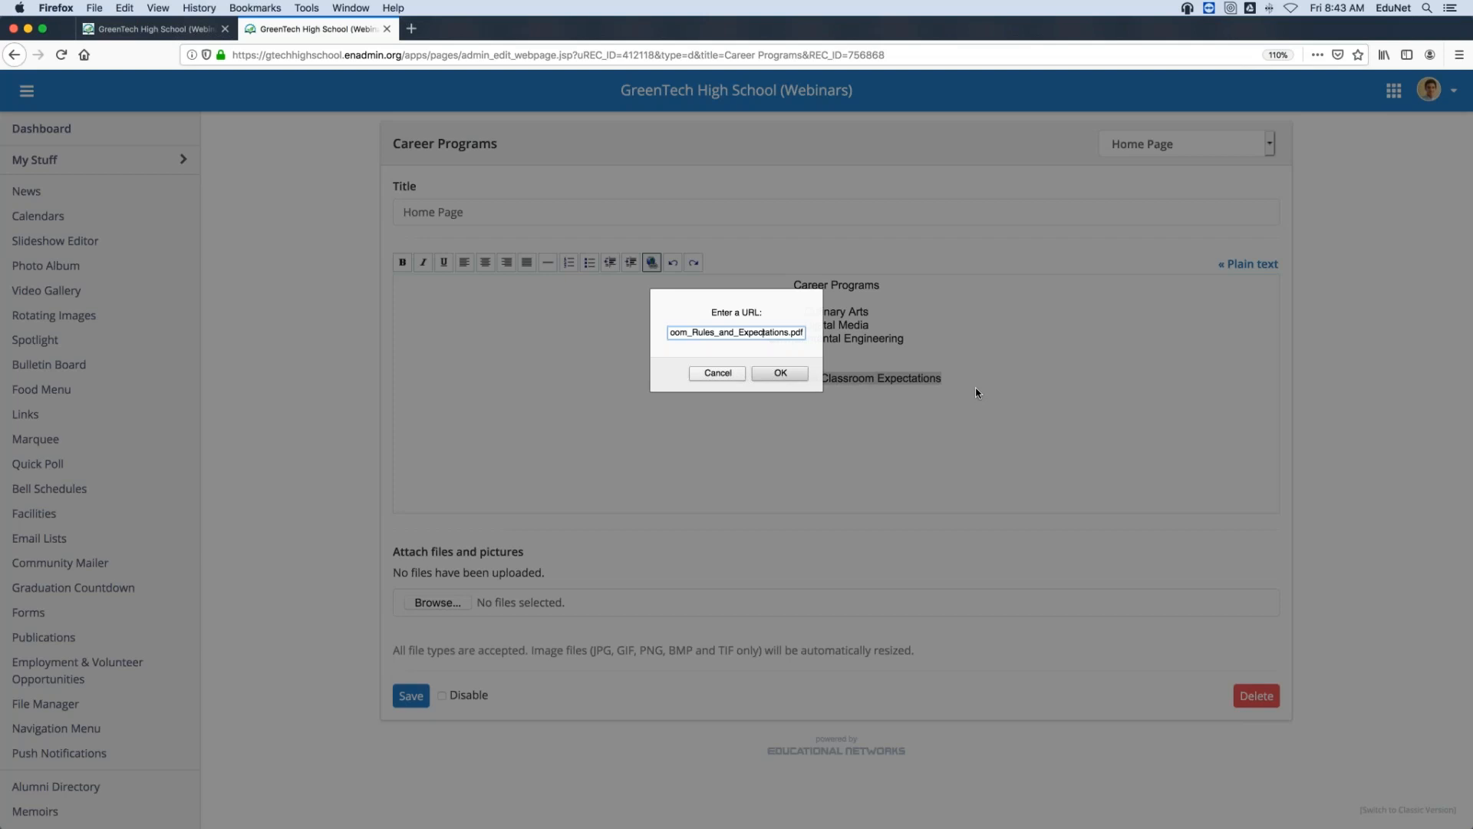
key(Left)
key(Left)
key(Left)
key(Left)
key(Left)
key(Left)
key(Left)
key(Left)
key(Left)
key(Left)
key(Left)
key(Left)
key(Left)
key(Left)
click(149, 29)
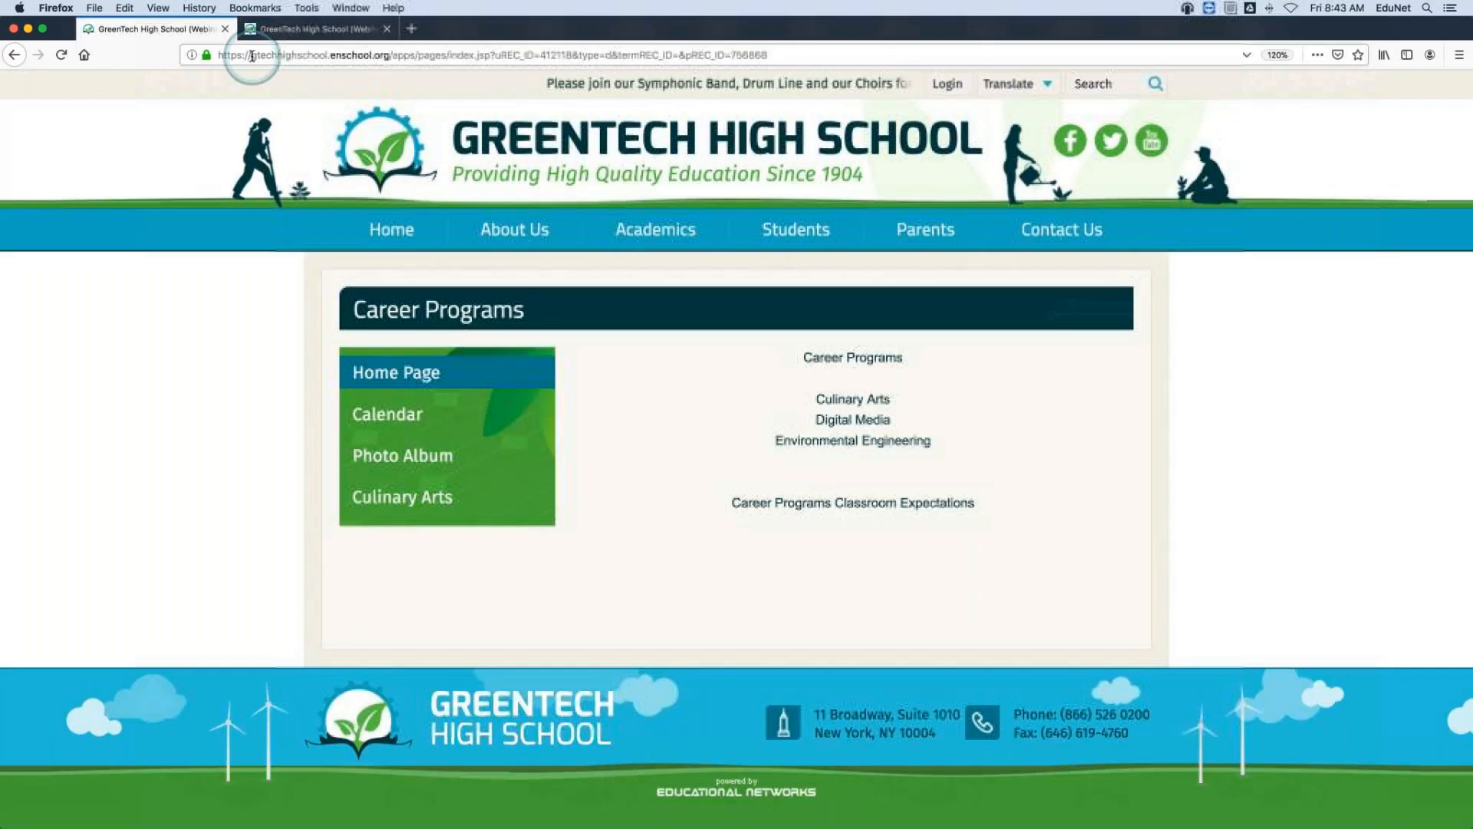
drag(219, 55, 379, 56)
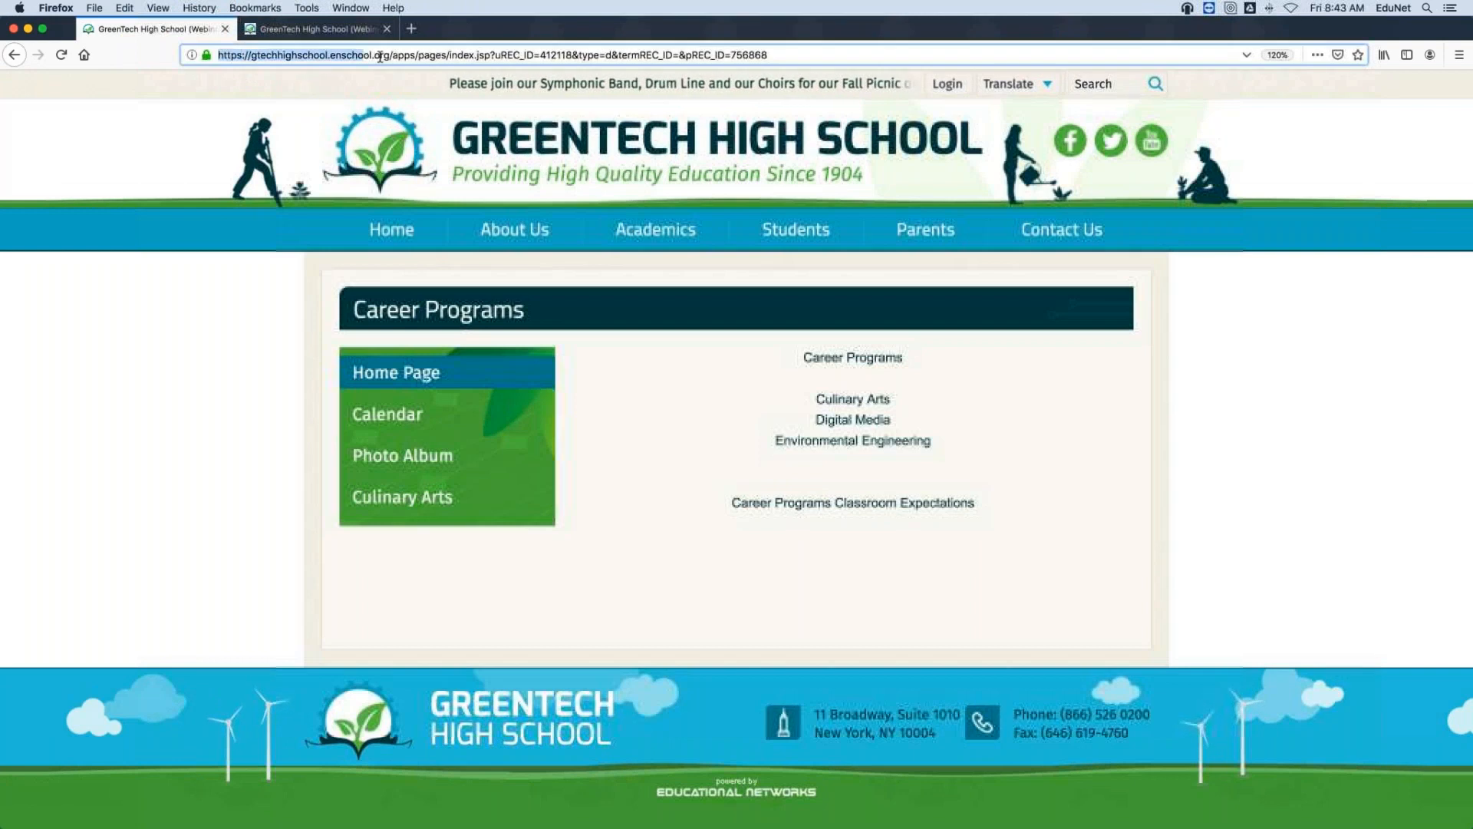
right_click(275, 49)
click(302, 96)
click(307, 30)
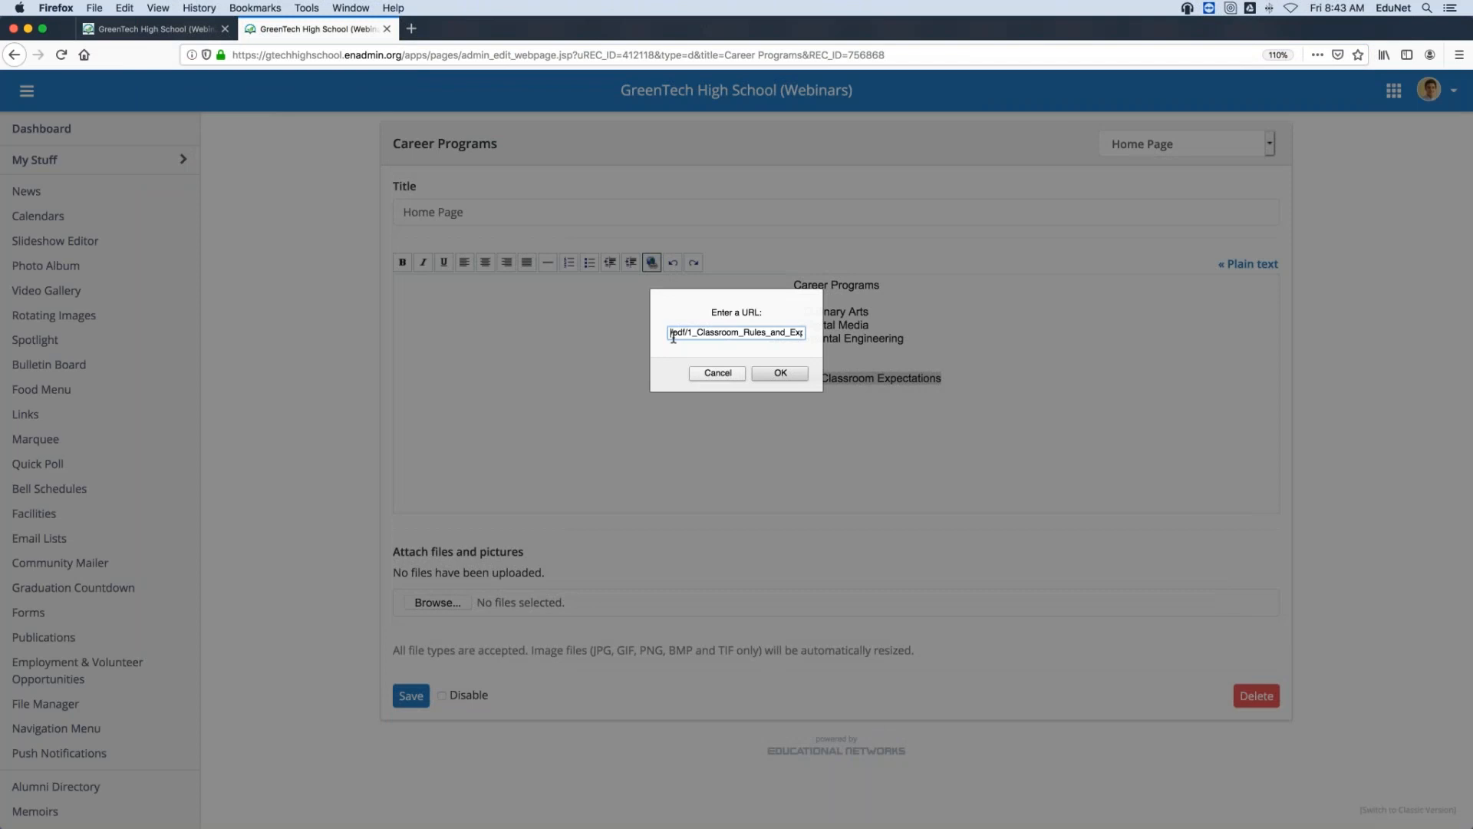
- Insert the copied site address in front of the PDF path, review the whole URL, and confirm the link
key(super+v)
key(Left)
key(Left)
key(Left)
key(Left)
key(Left)
key(Left)
key(Left)
key(Left)
key(Right)
key(Right)
key(Right)
key(Right)
key(Right)
key(Right)
key(Right)
key(Right)
key(Right)
key(Right)
key(Right)
key(Right)
key(Right)
key(Right)
key(Right)
key(Right)
key(Right)
key(Right)
key(Right)
key(Right)
key(Right)
key(Right)
key(Right)
key(Right)
key(Right)
key(Right)
key(Right)
key(Right)
key(Right)
key(Right)
key(Right)
key(Right)
key(Right)
key(Right)
key(Right)
key(Right)
key(Right)
key(Right)
key(Right)
key(Right)
click(780, 374)
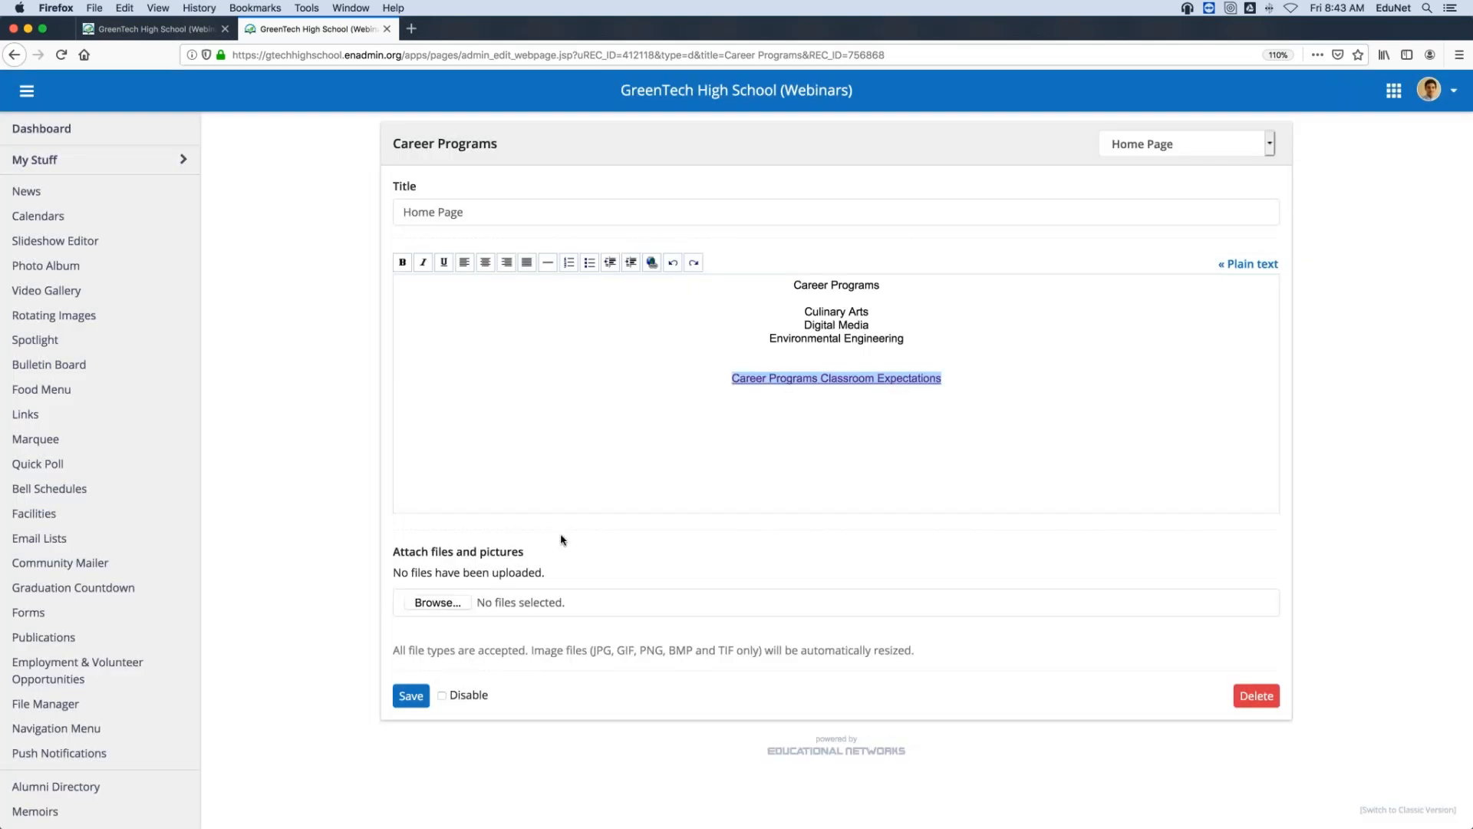
- Save the Career Programs home page and reload its public version
click(411, 696)
click(295, 192)
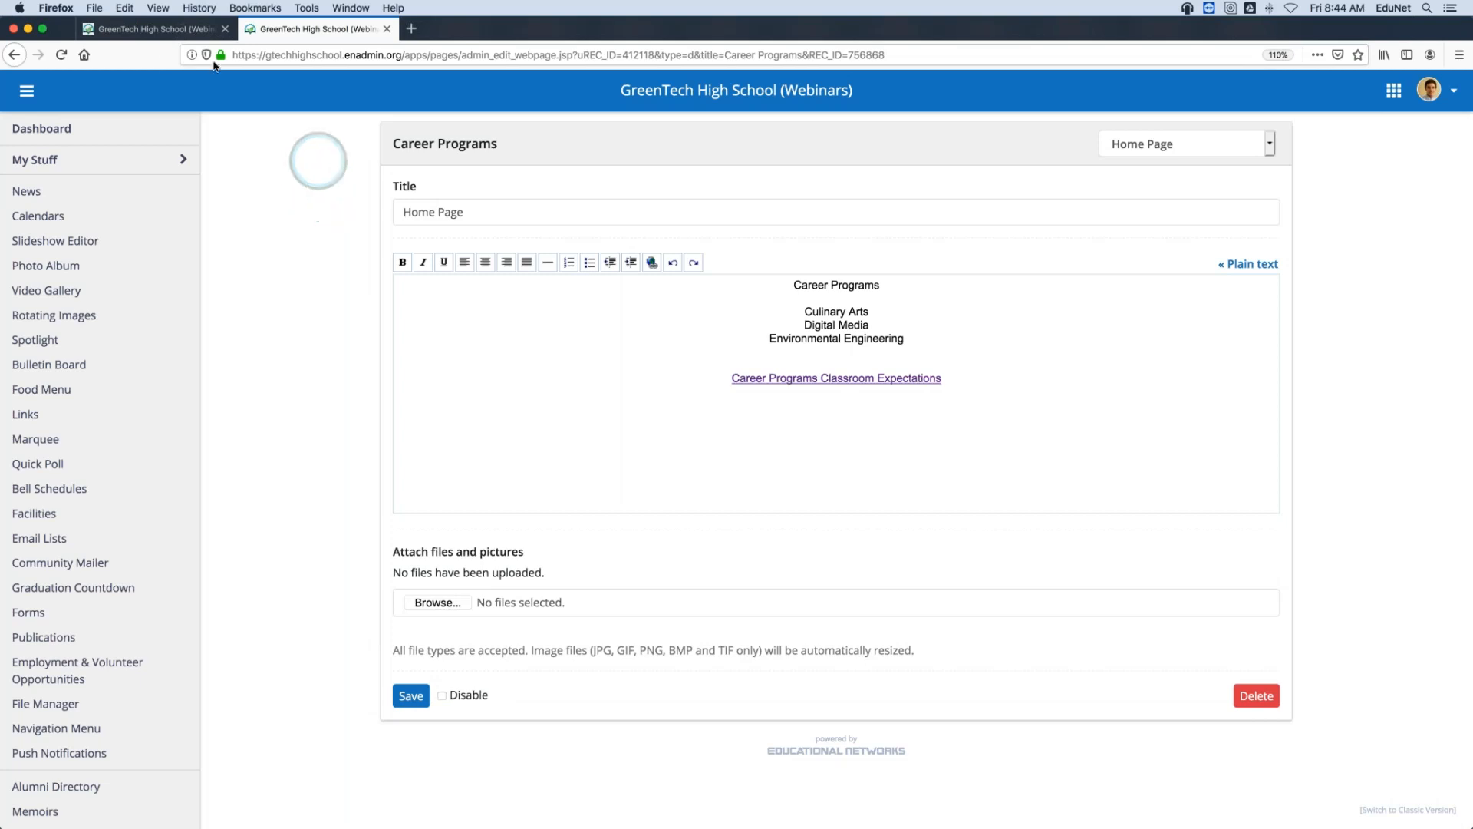
click(166, 32)
click(61, 54)
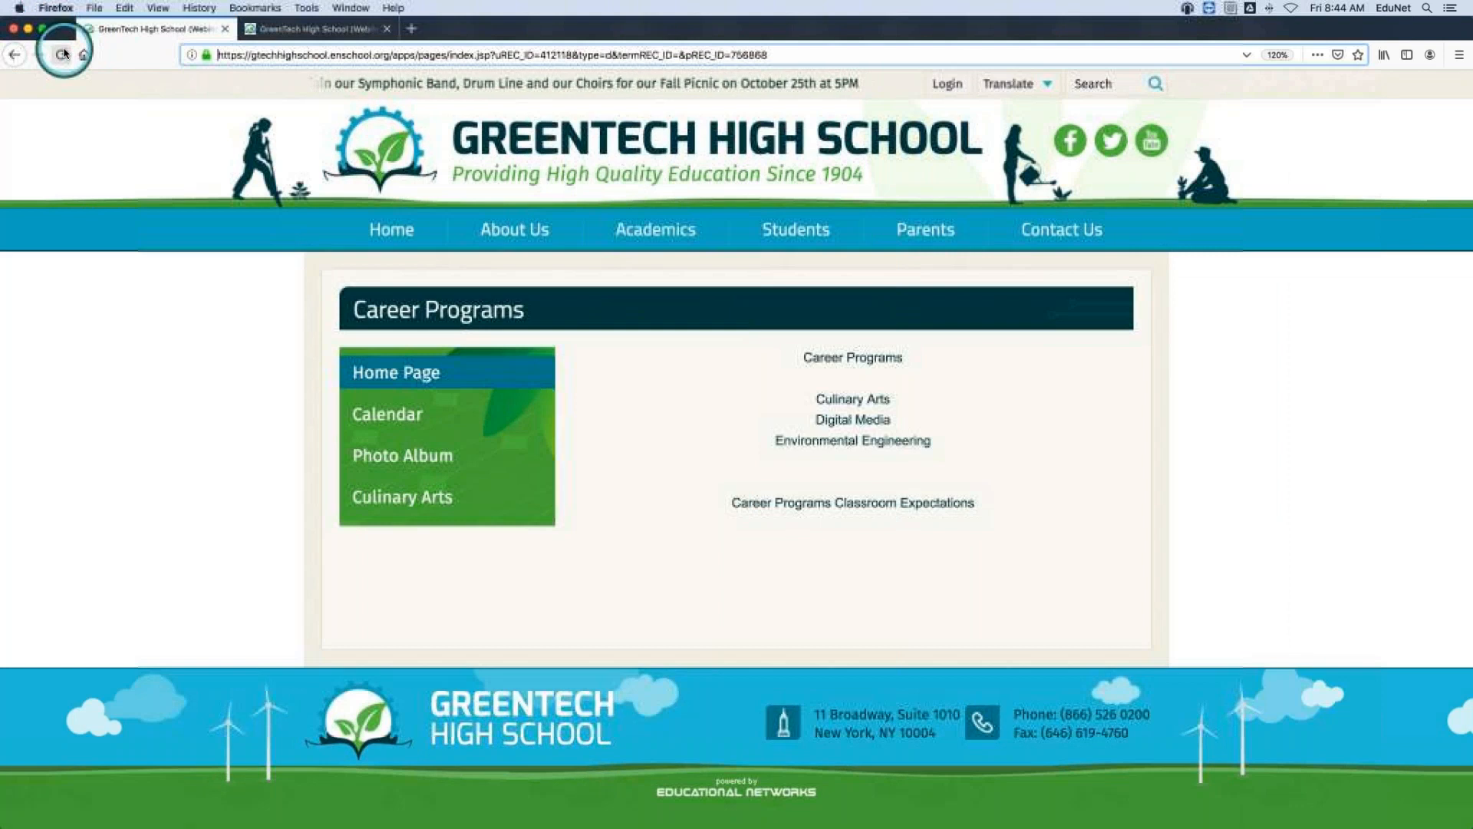
click(297, 30)
click(409, 697)
click(162, 31)
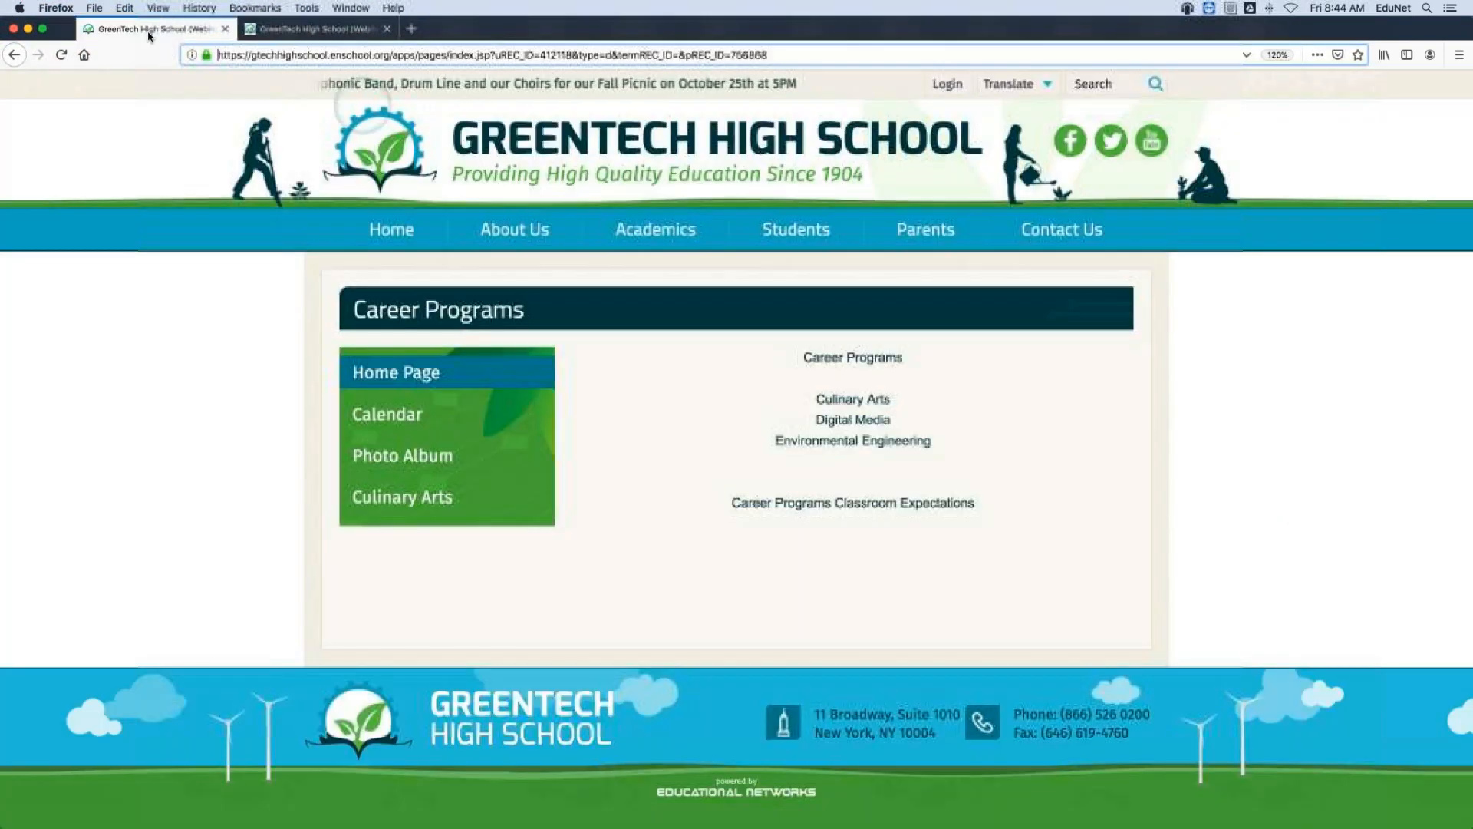
click(61, 54)
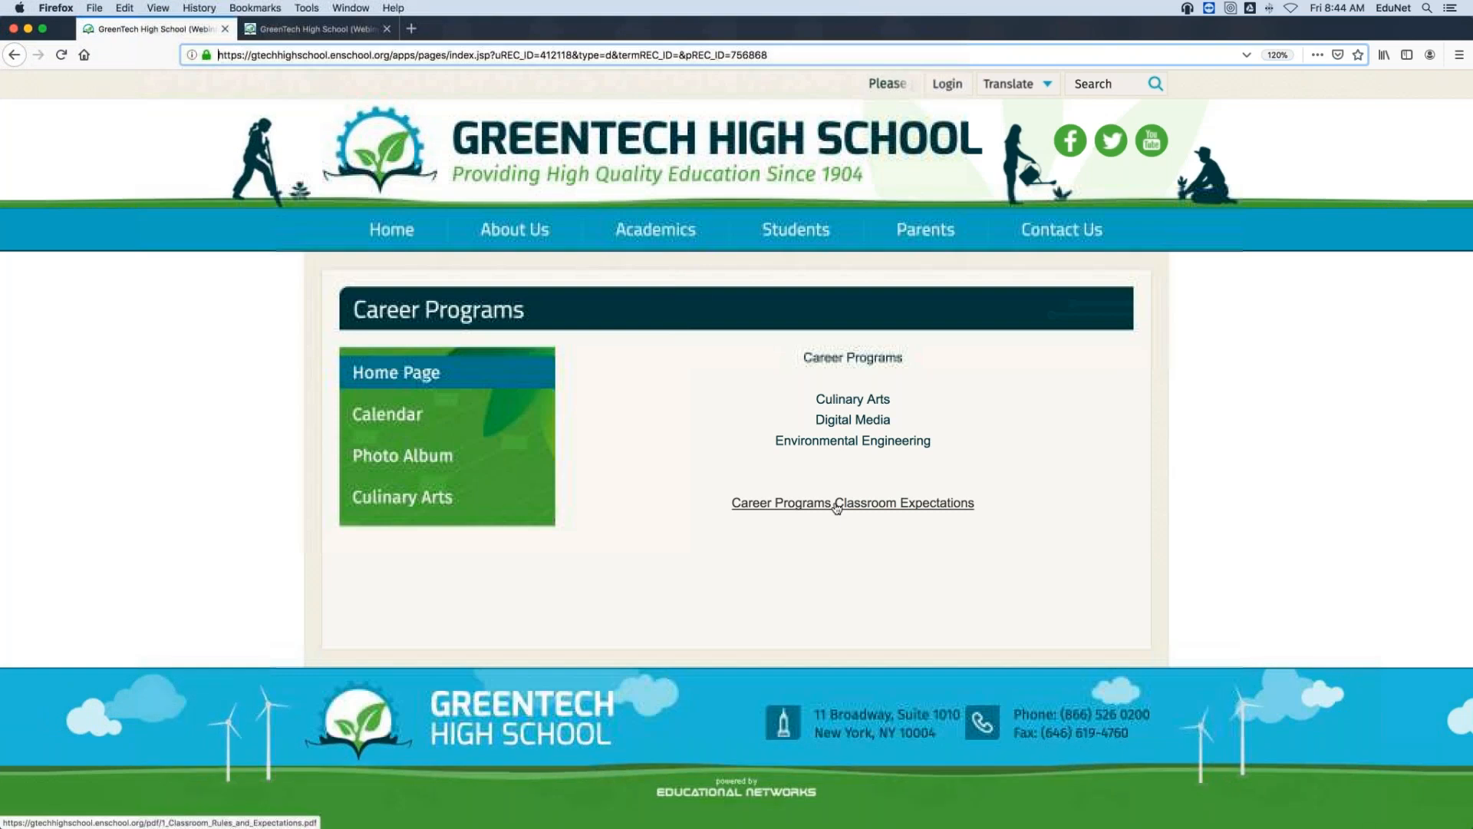
- View the PDF behind the Career Programs Classroom Expectations link, then close it and return to the Career Programs page
click(837, 503)
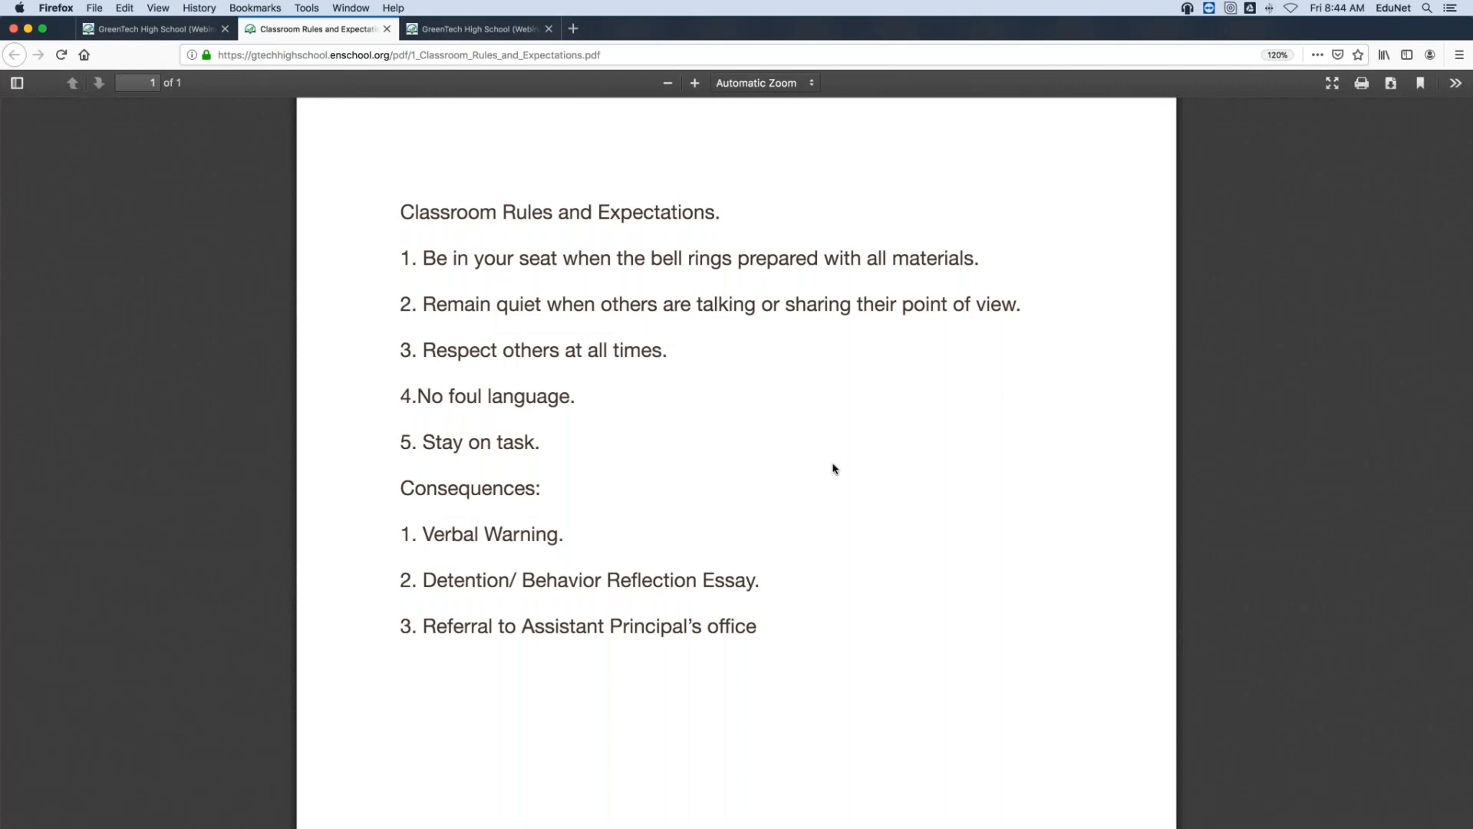
click(387, 29)
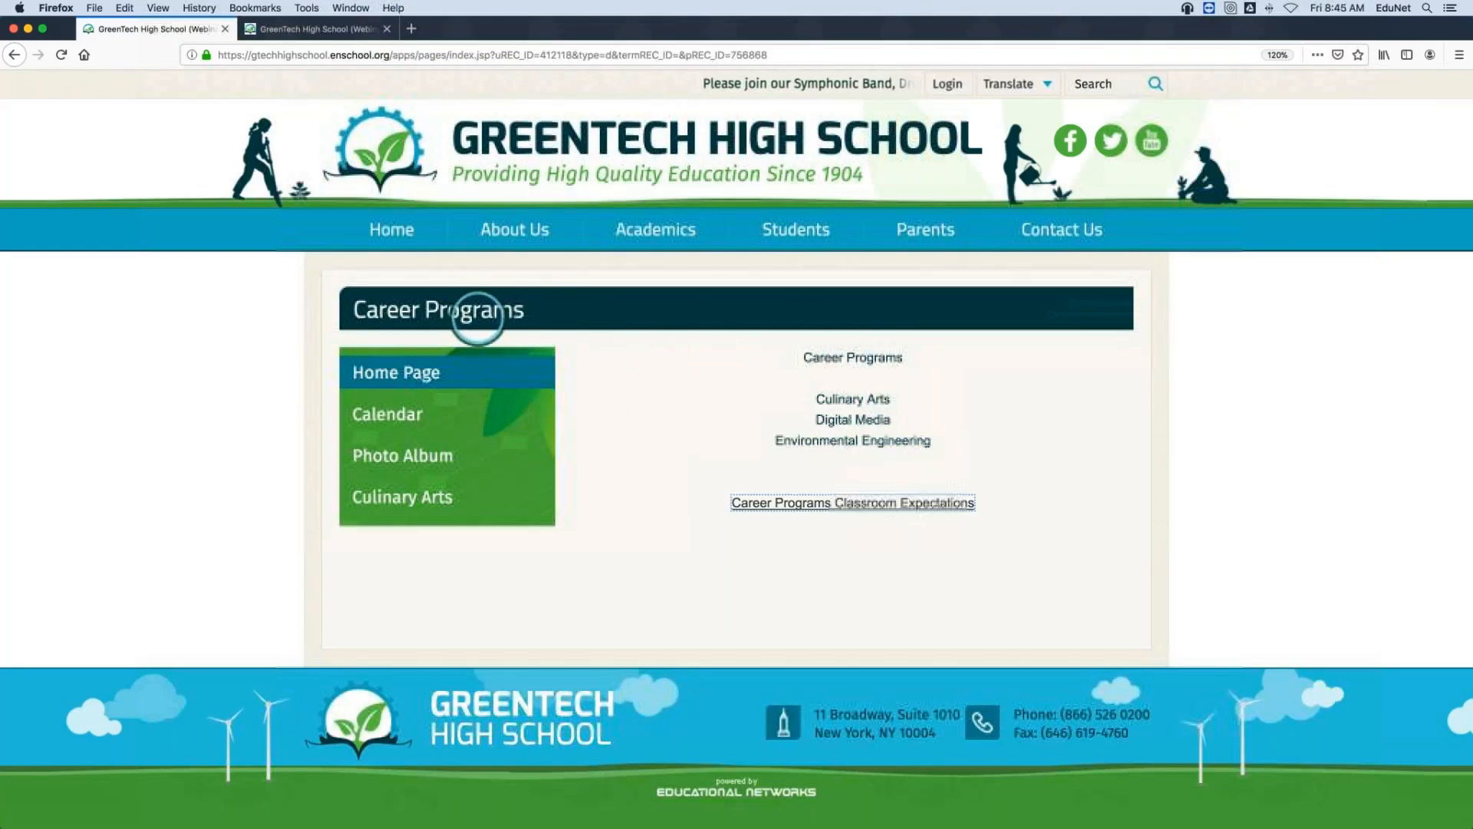
click(1010, 436)
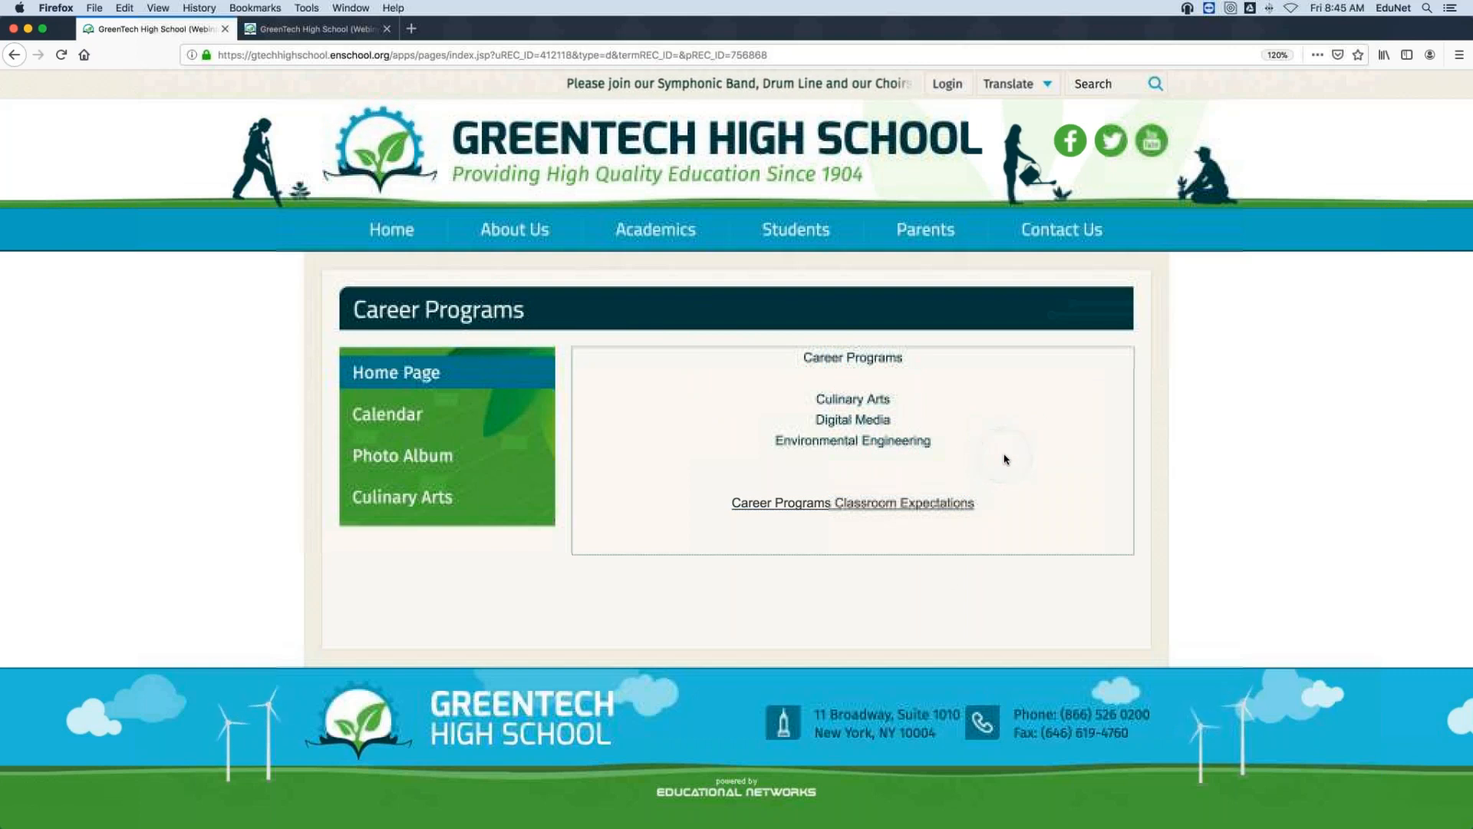
click(937, 593)
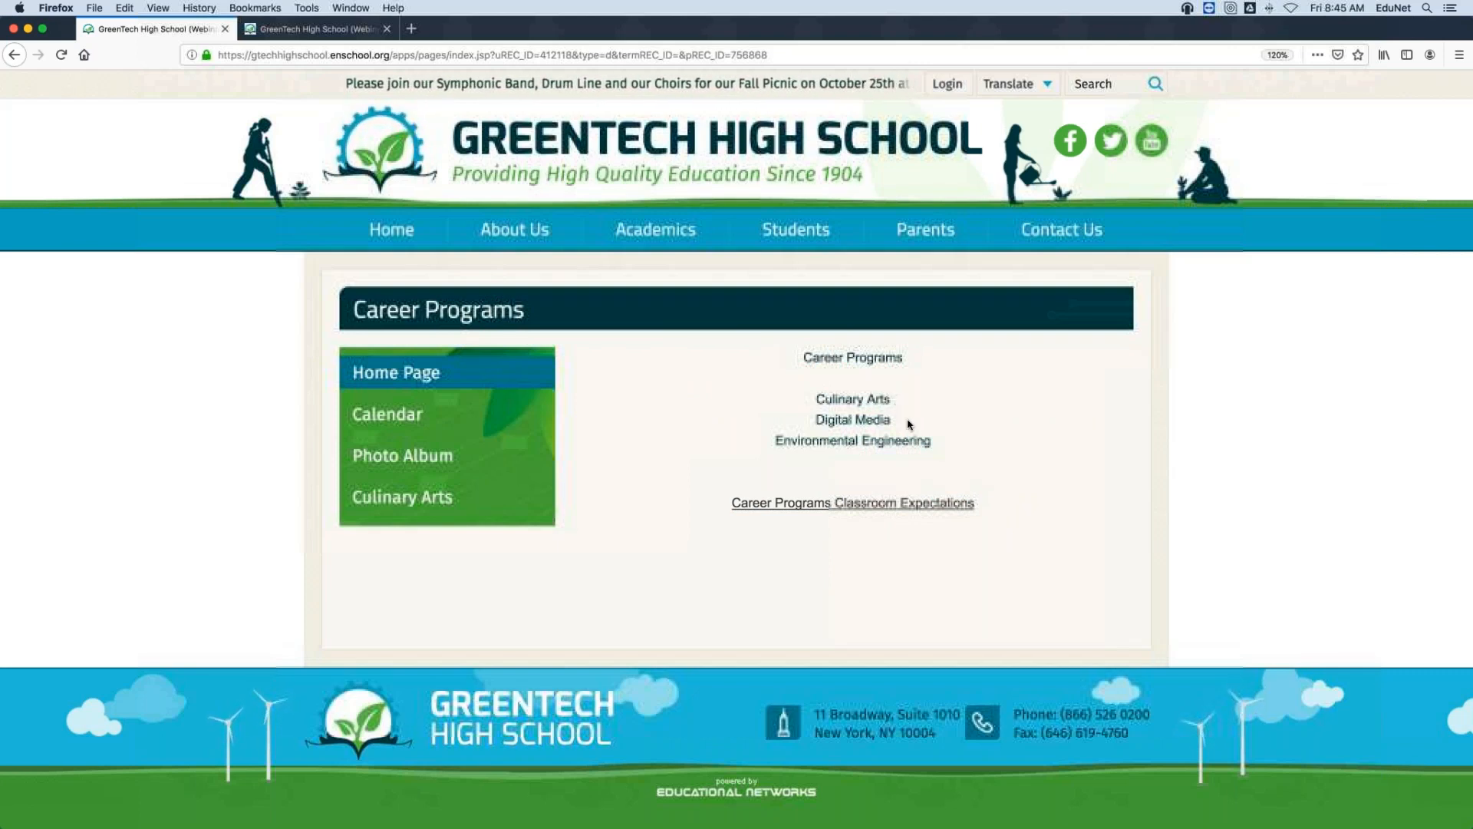
- Return to the admin site and open the pdf folder in the File Manager to view its existing files
click(270, 31)
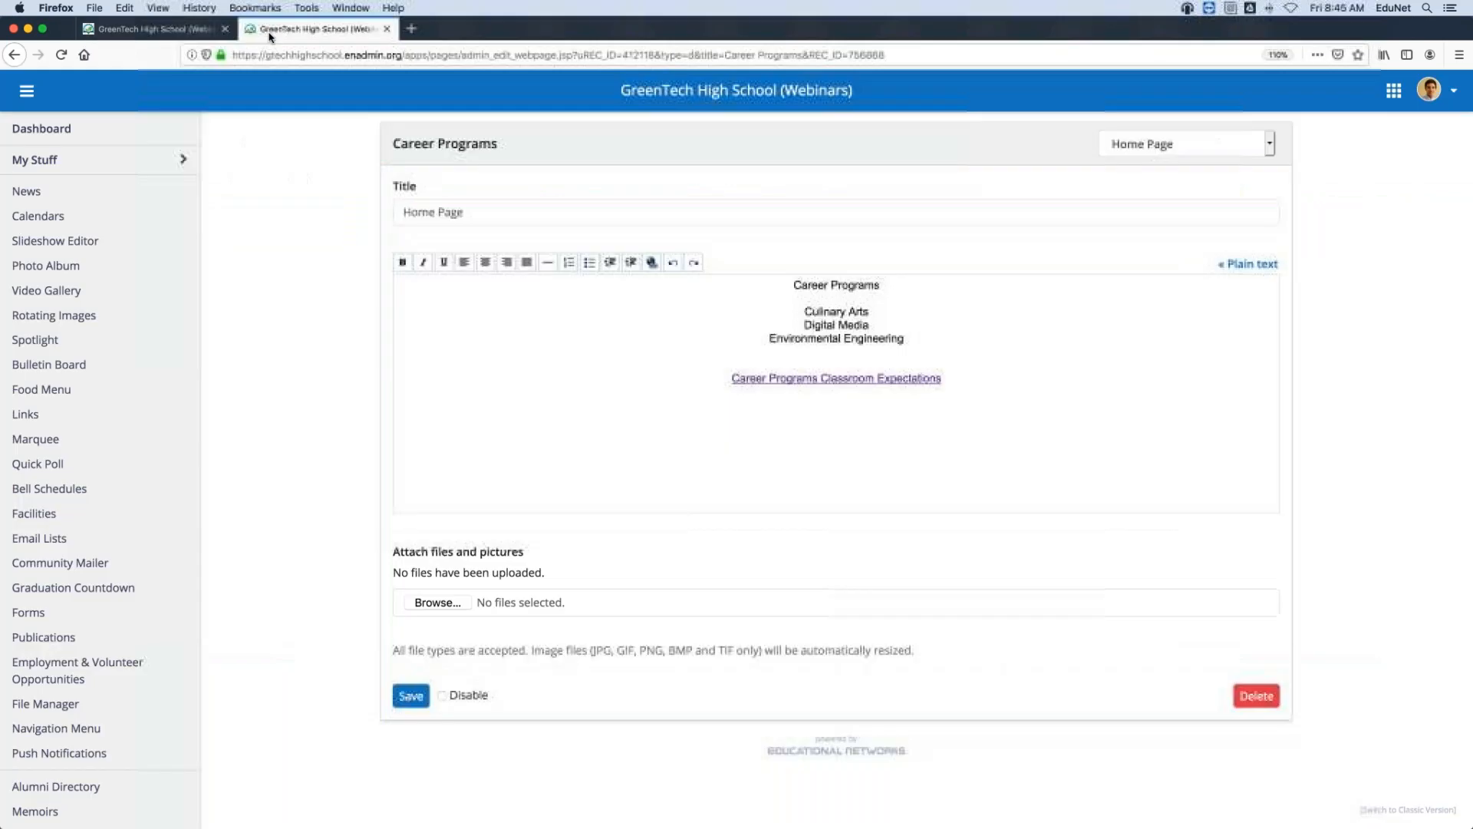
click(36, 706)
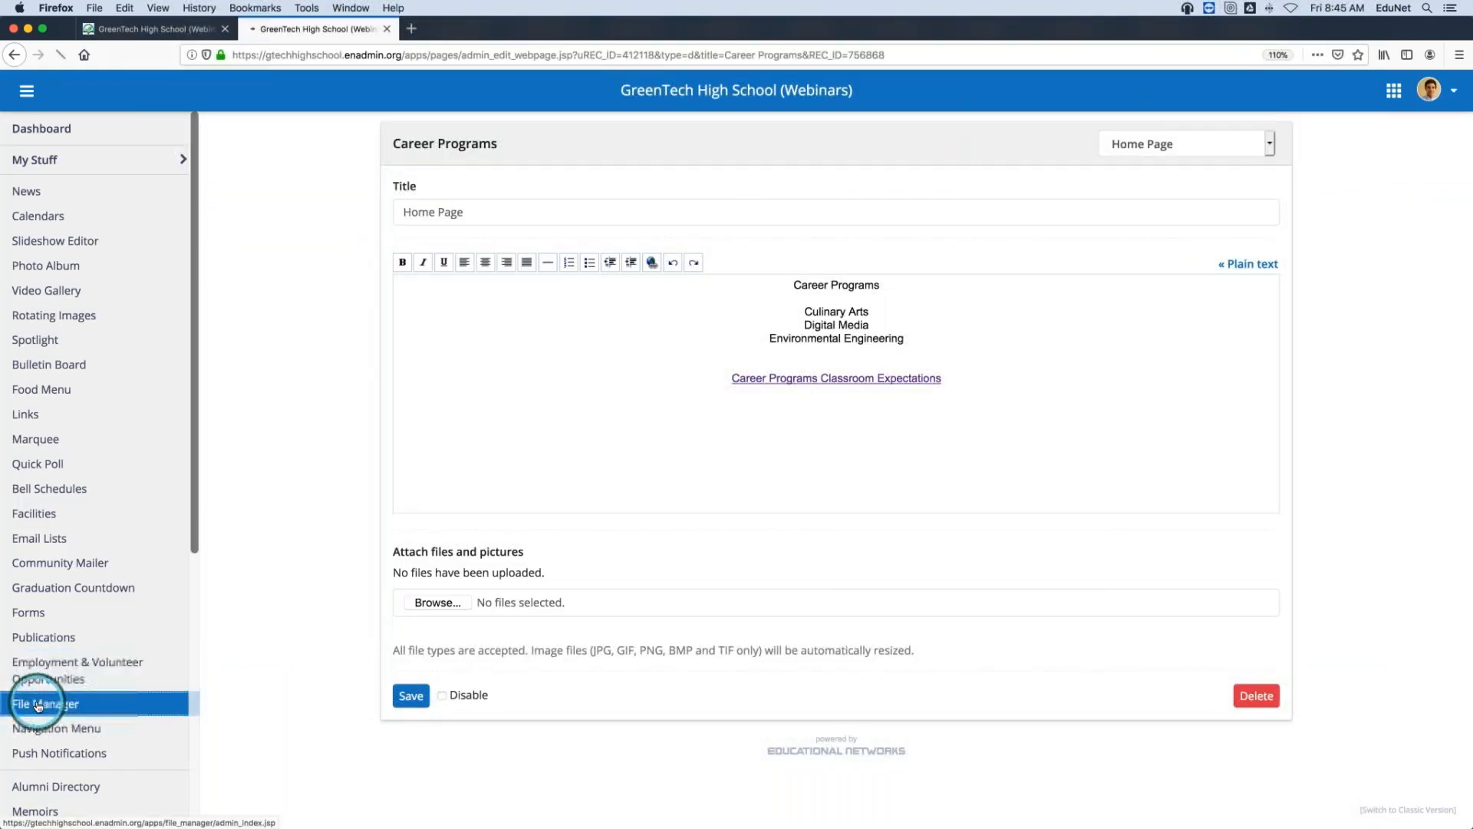
scroll(194, 542, down, 1)
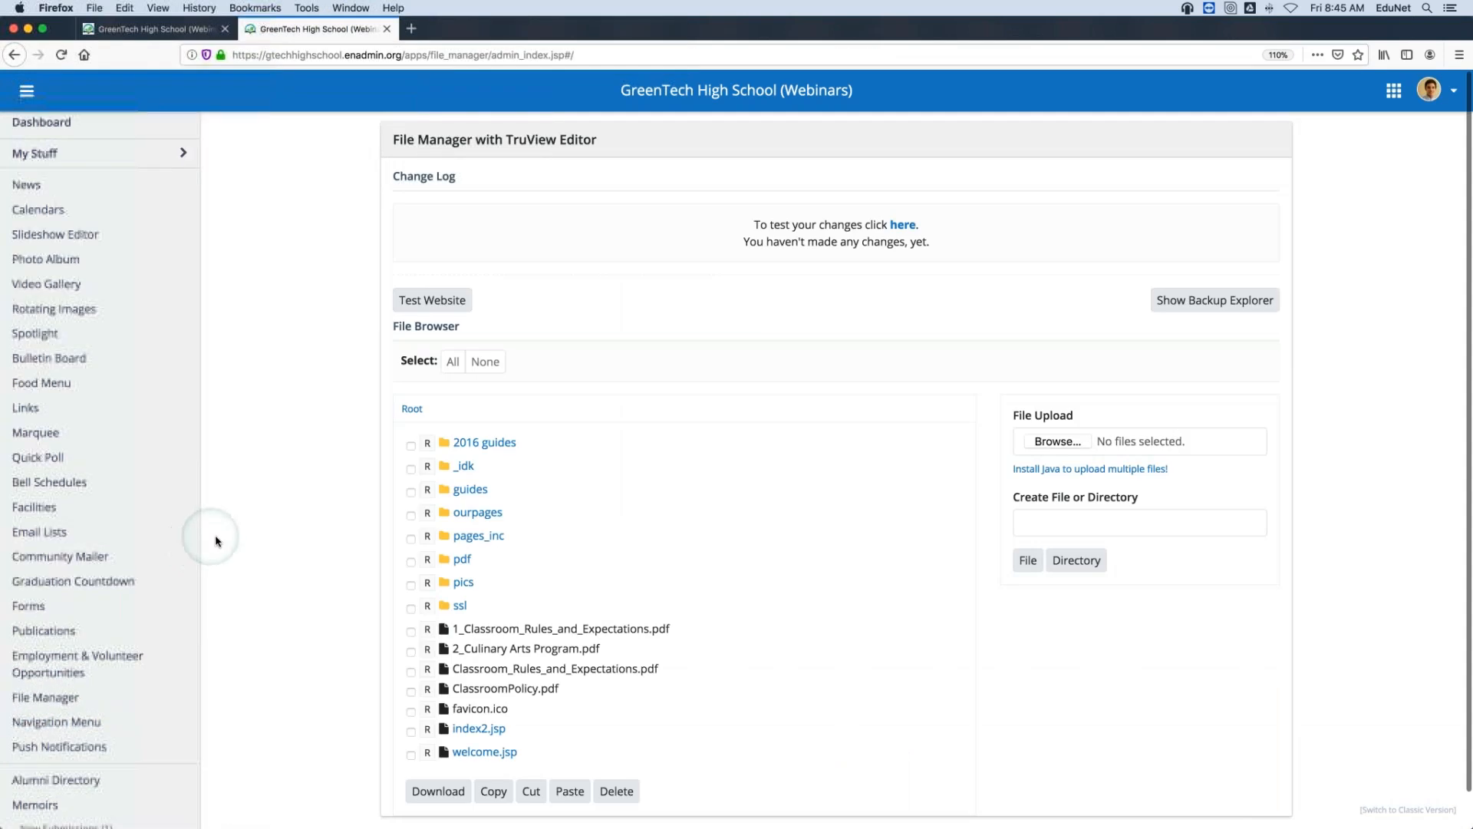
click(461, 560)
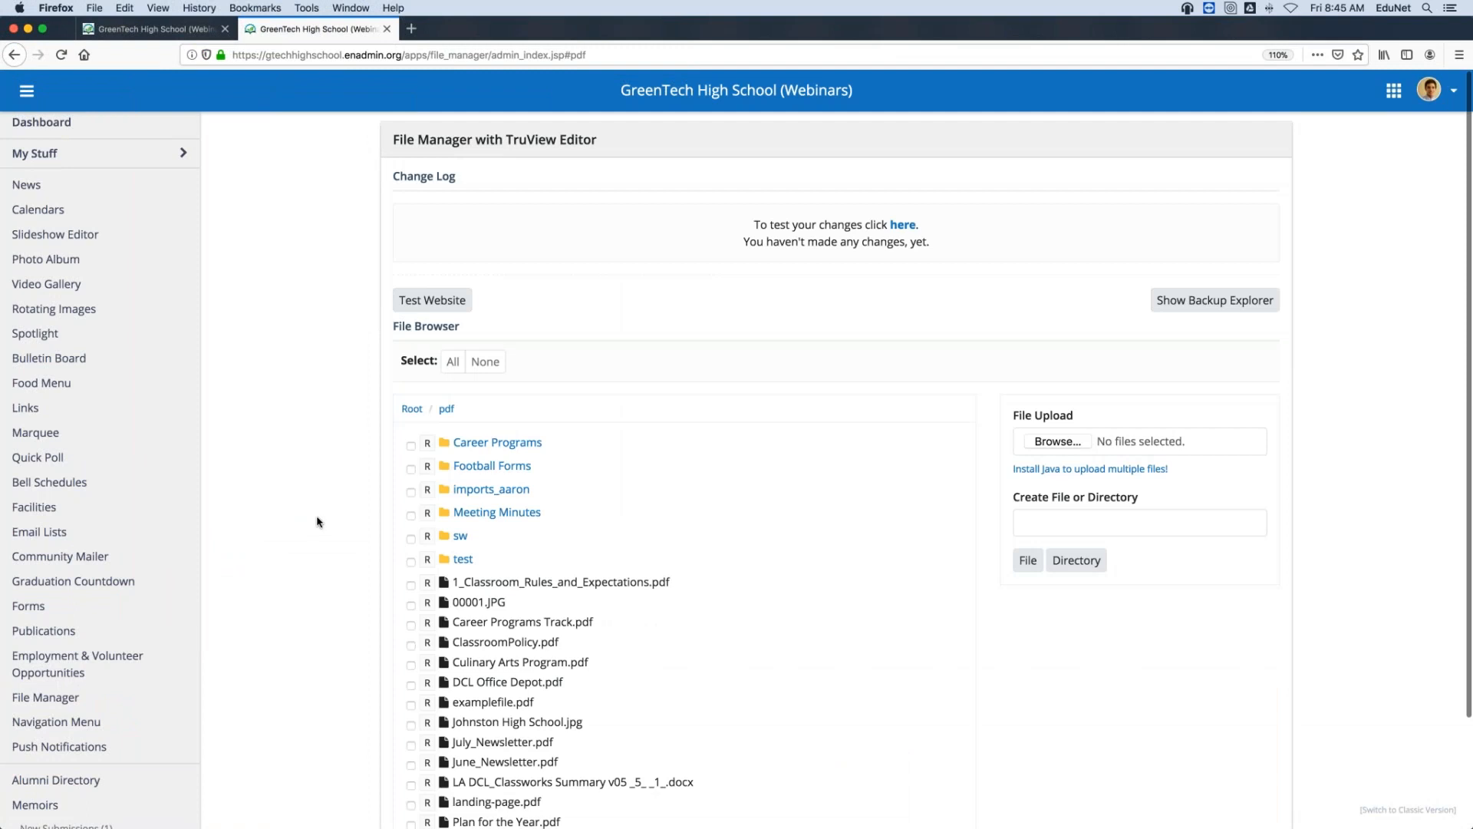
scroll(314, 523, down, 3)
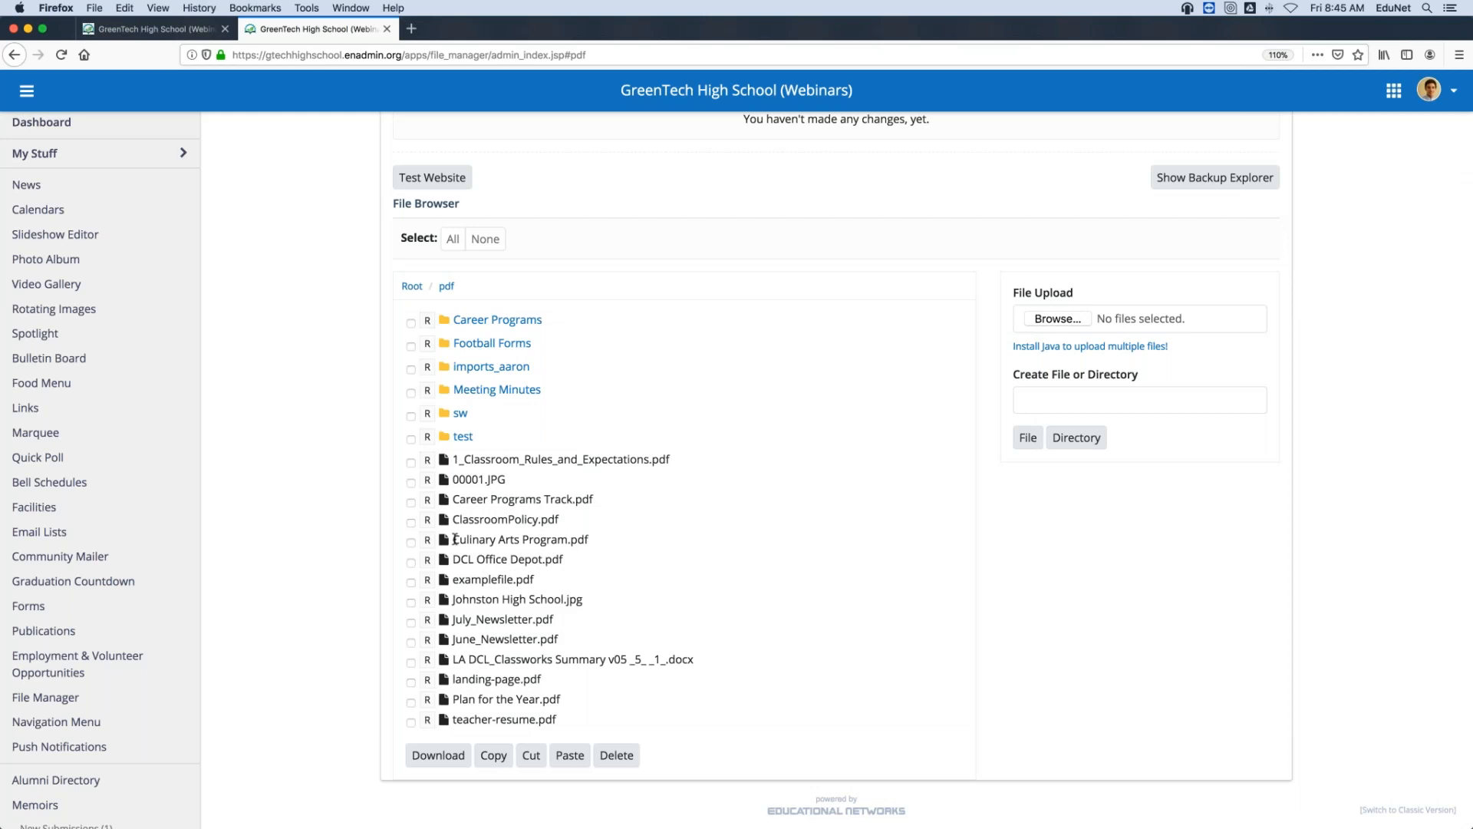
- Copy the file name Culinary Arts Program.pdf from the pdf folder's file list
drag(454, 539, 609, 546)
right_click(569, 540)
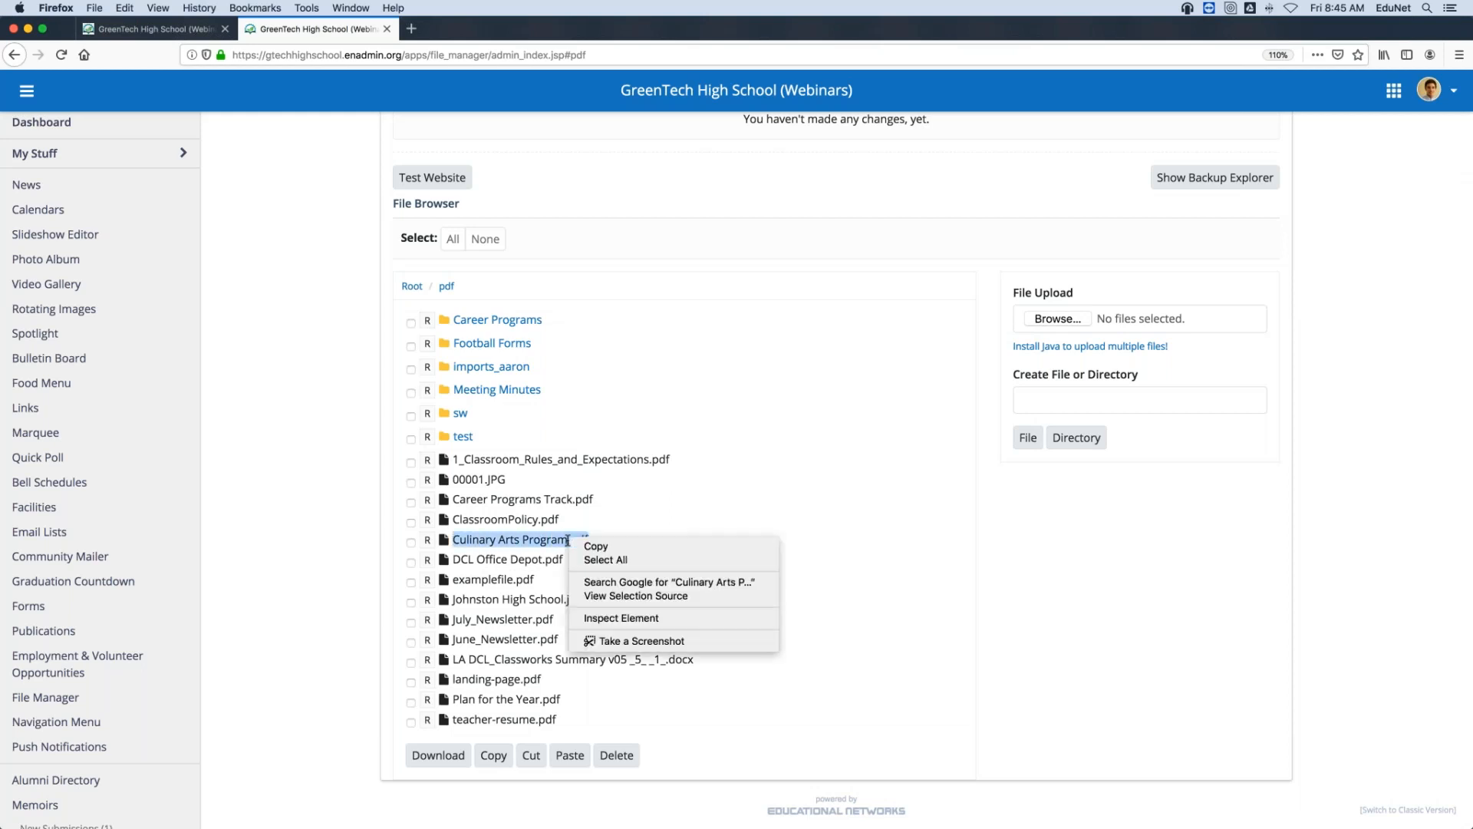
click(605, 547)
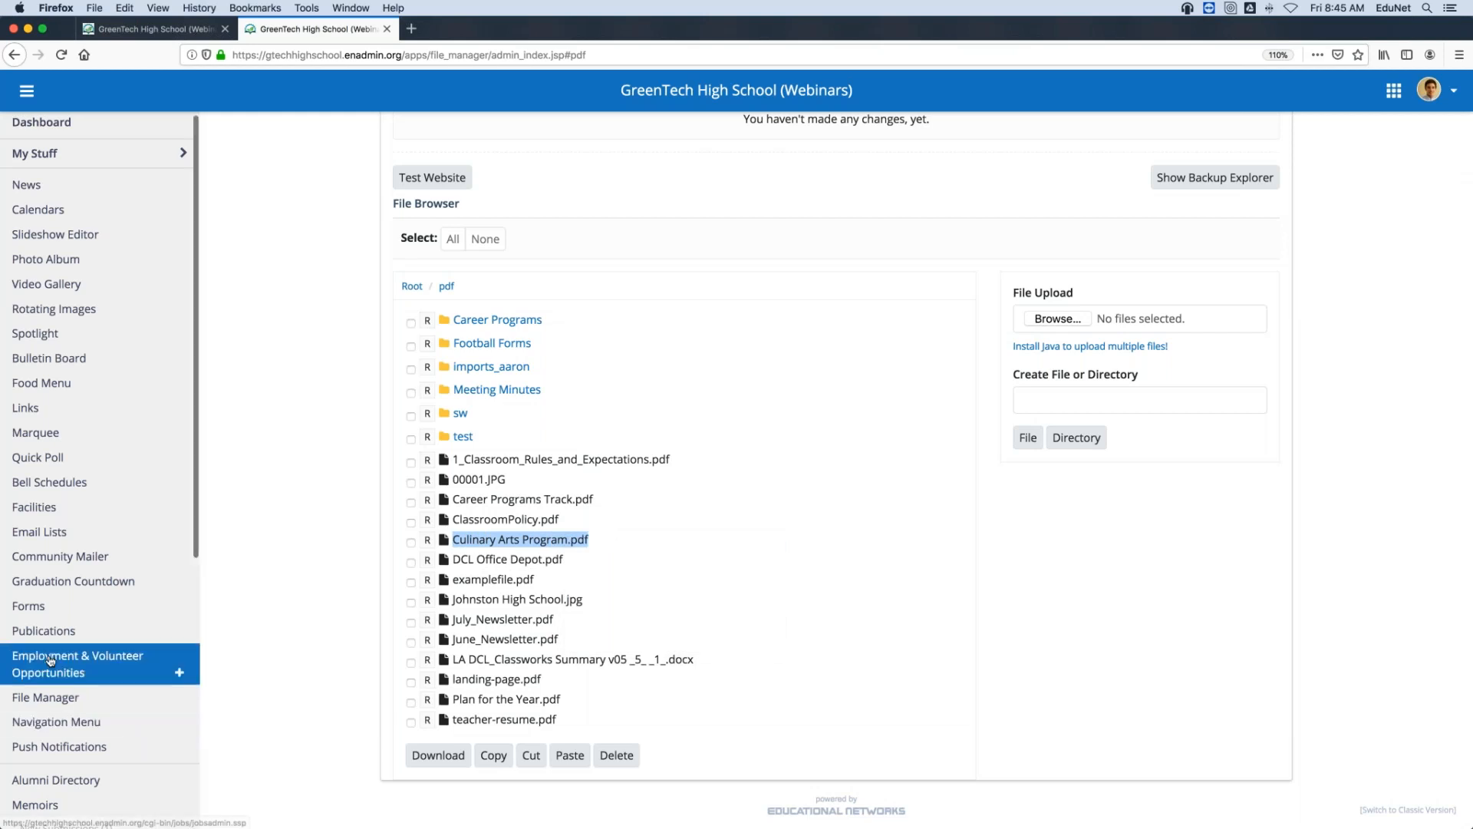
- Open the Home Page of the Career Programs extra section for editing
scroll(53, 644, down, 10)
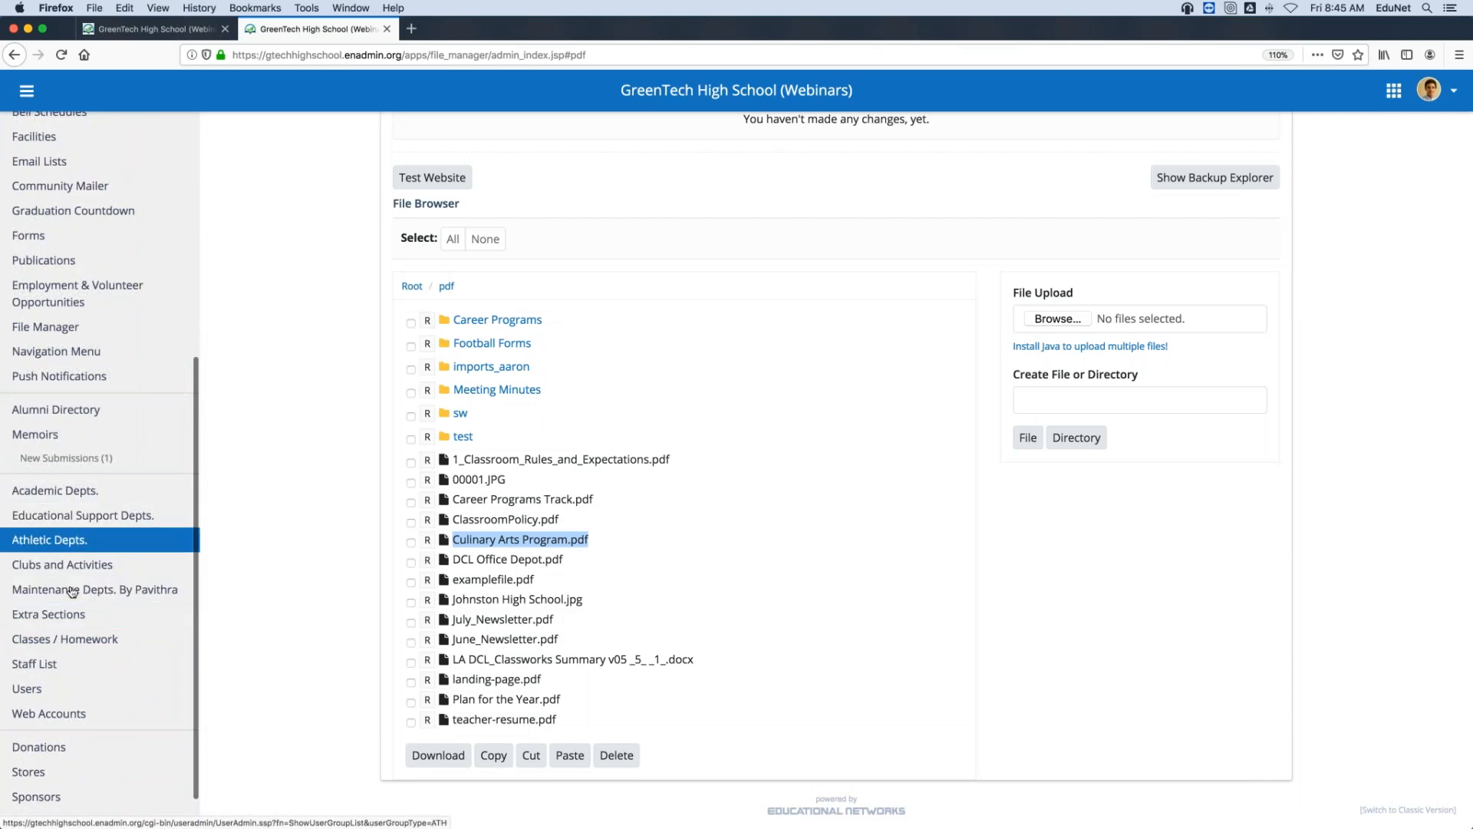
click(52, 616)
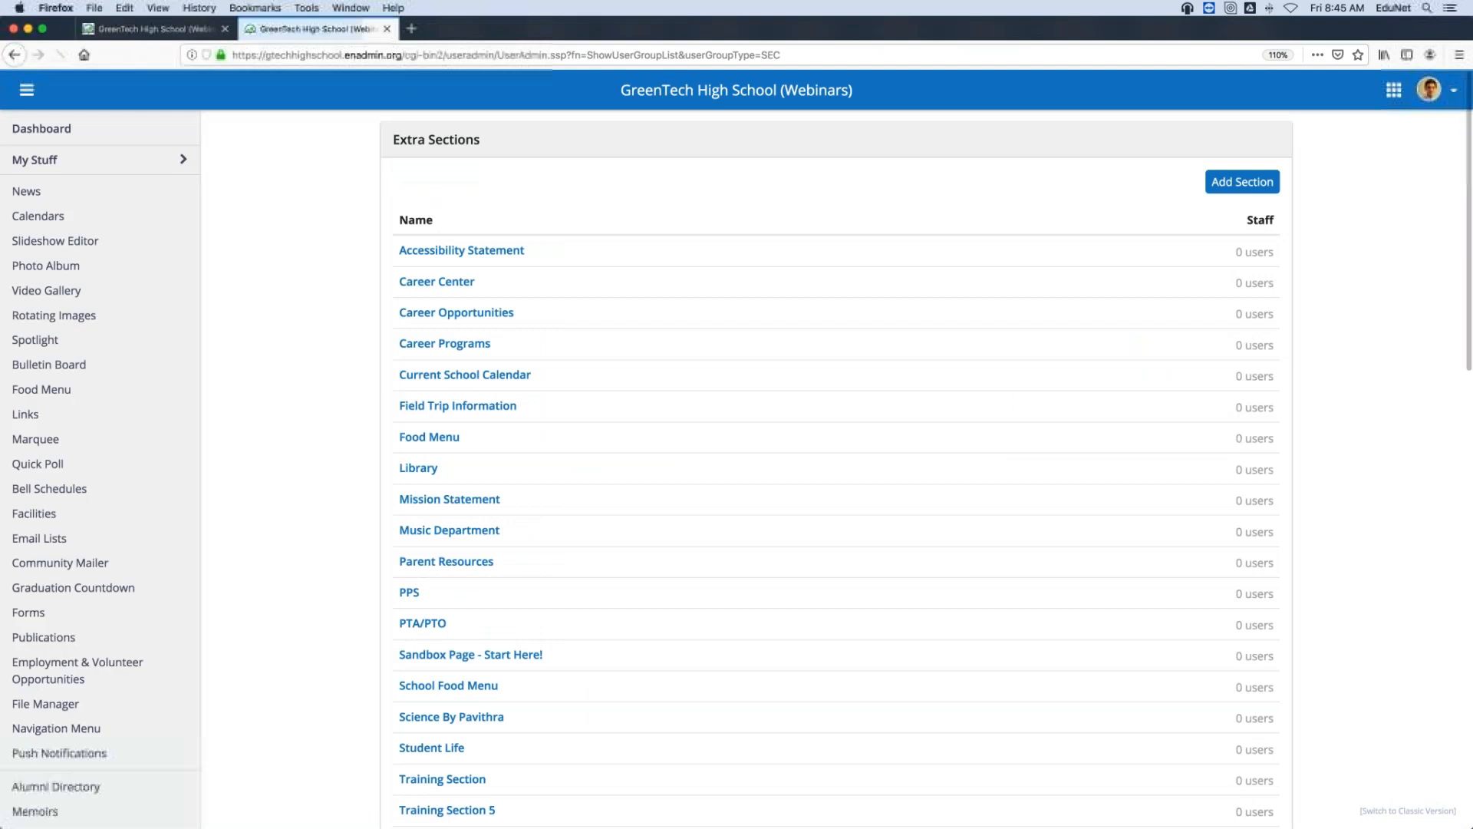
click(429, 346)
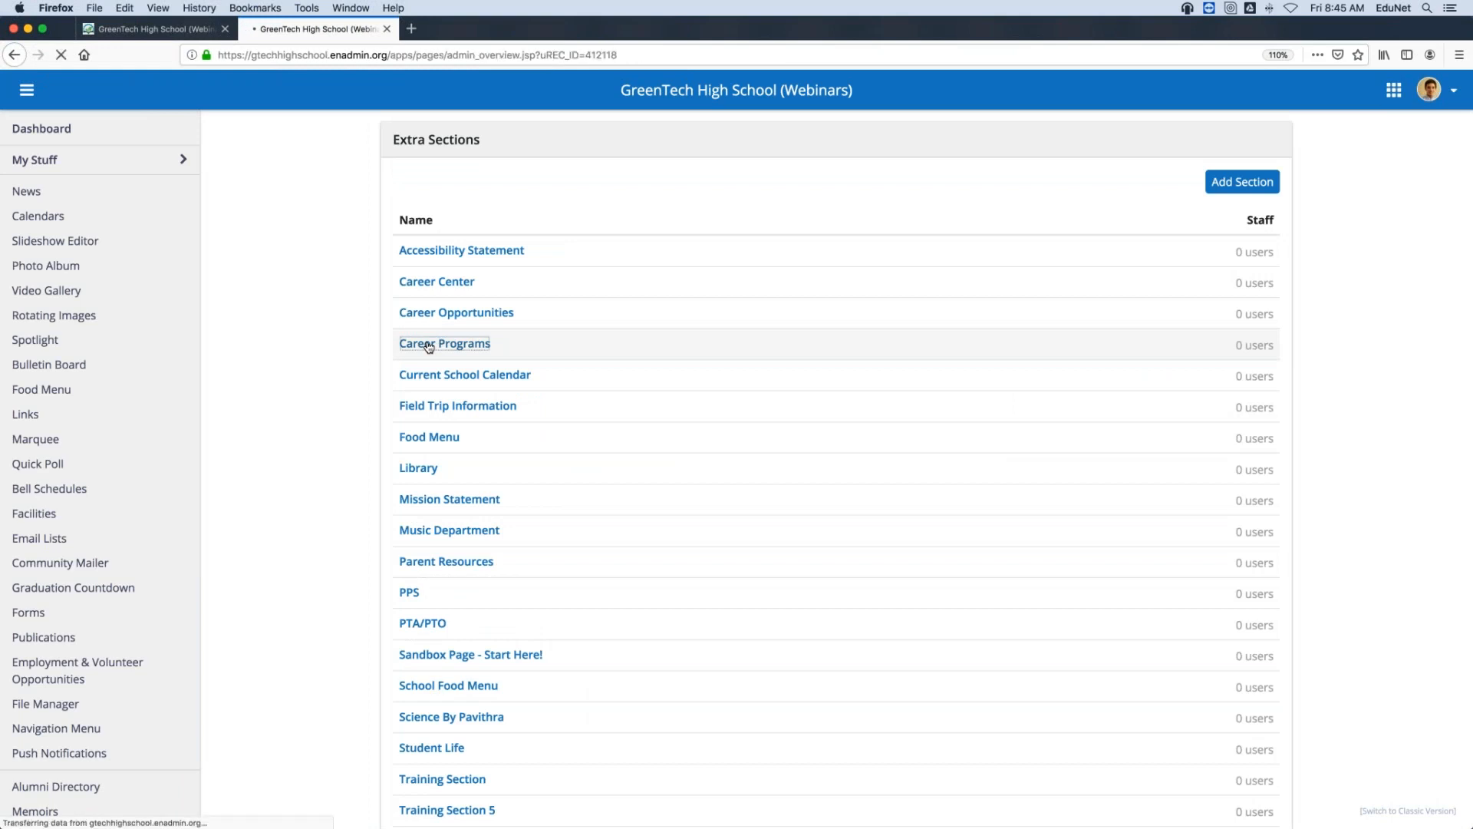
click(445, 223)
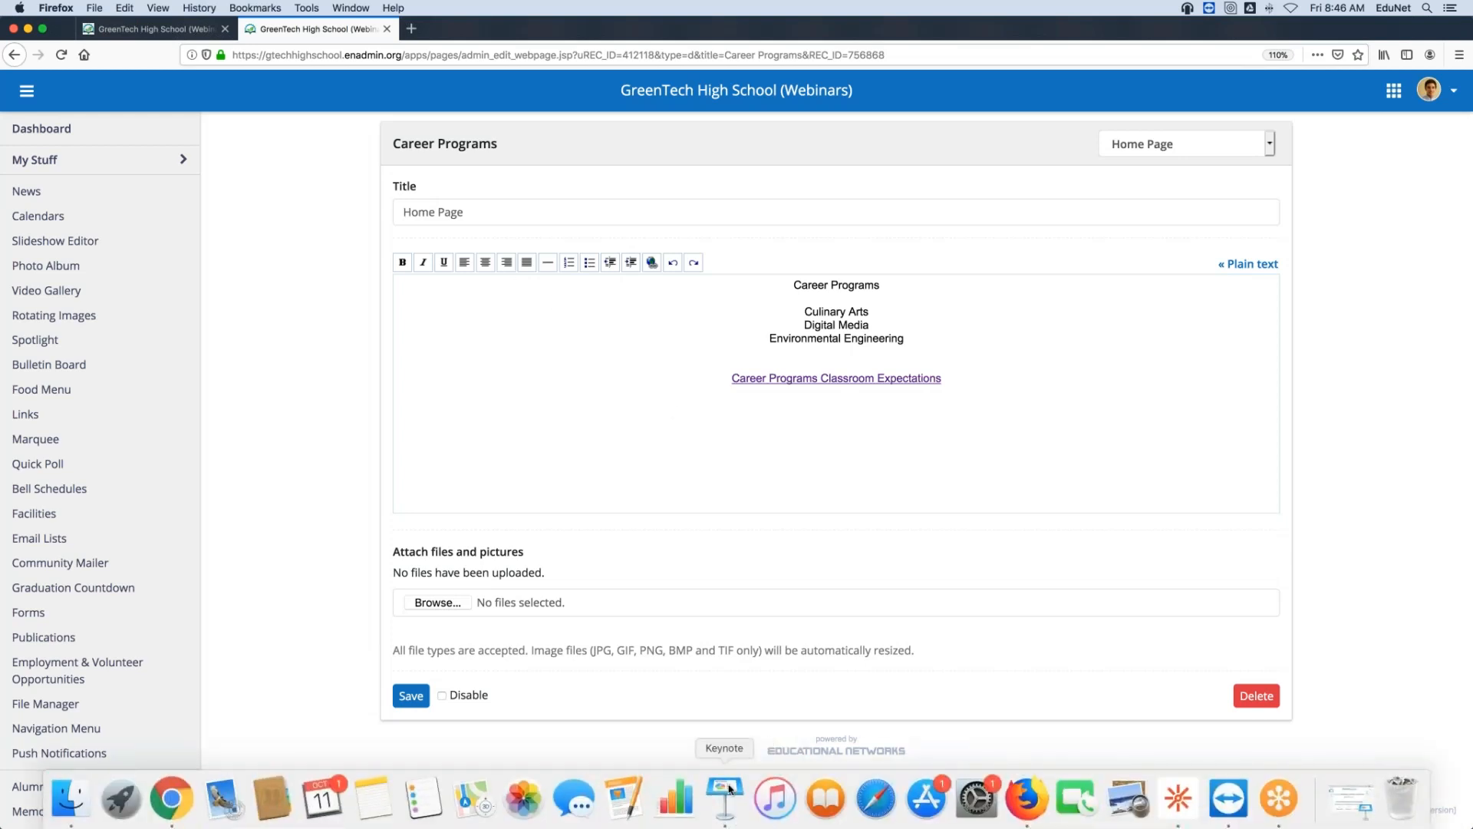
- Switch to Keynote and present the Rebuilding Links slide, then exit the slideshow and return to the Career Programs page editor
click(756, 802)
click(387, 178)
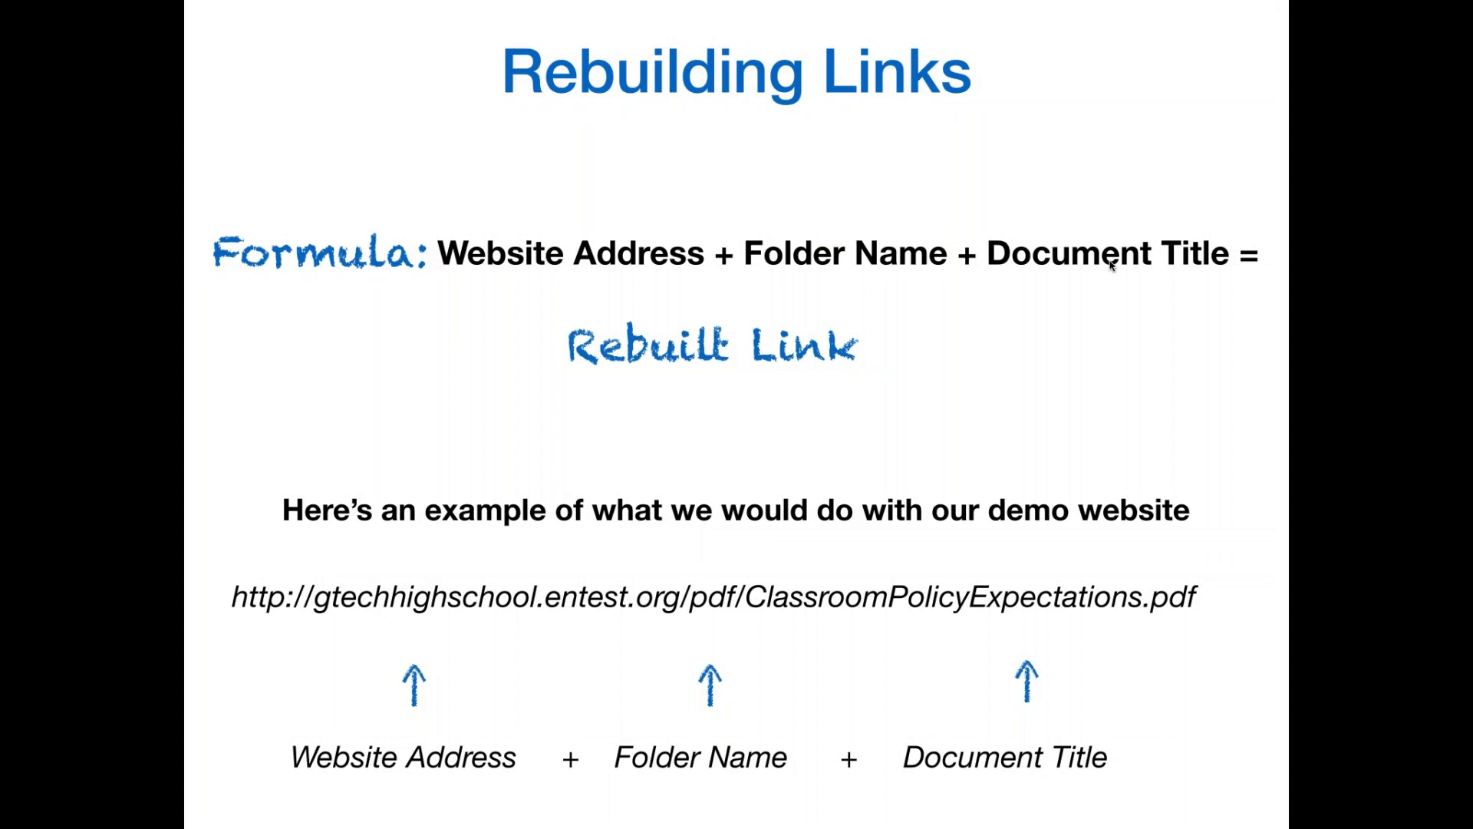
click(723, 366)
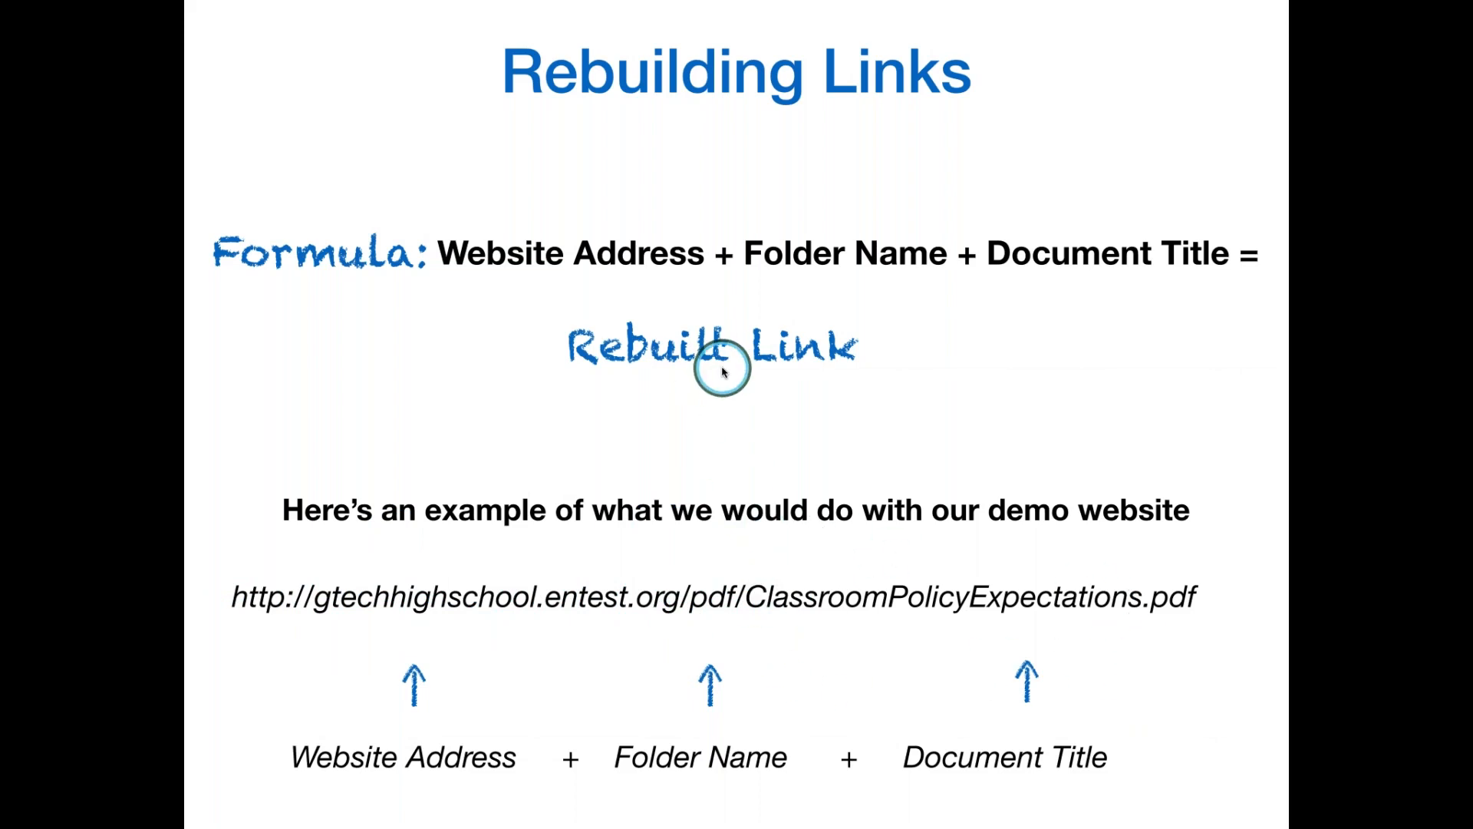
key(Escape)
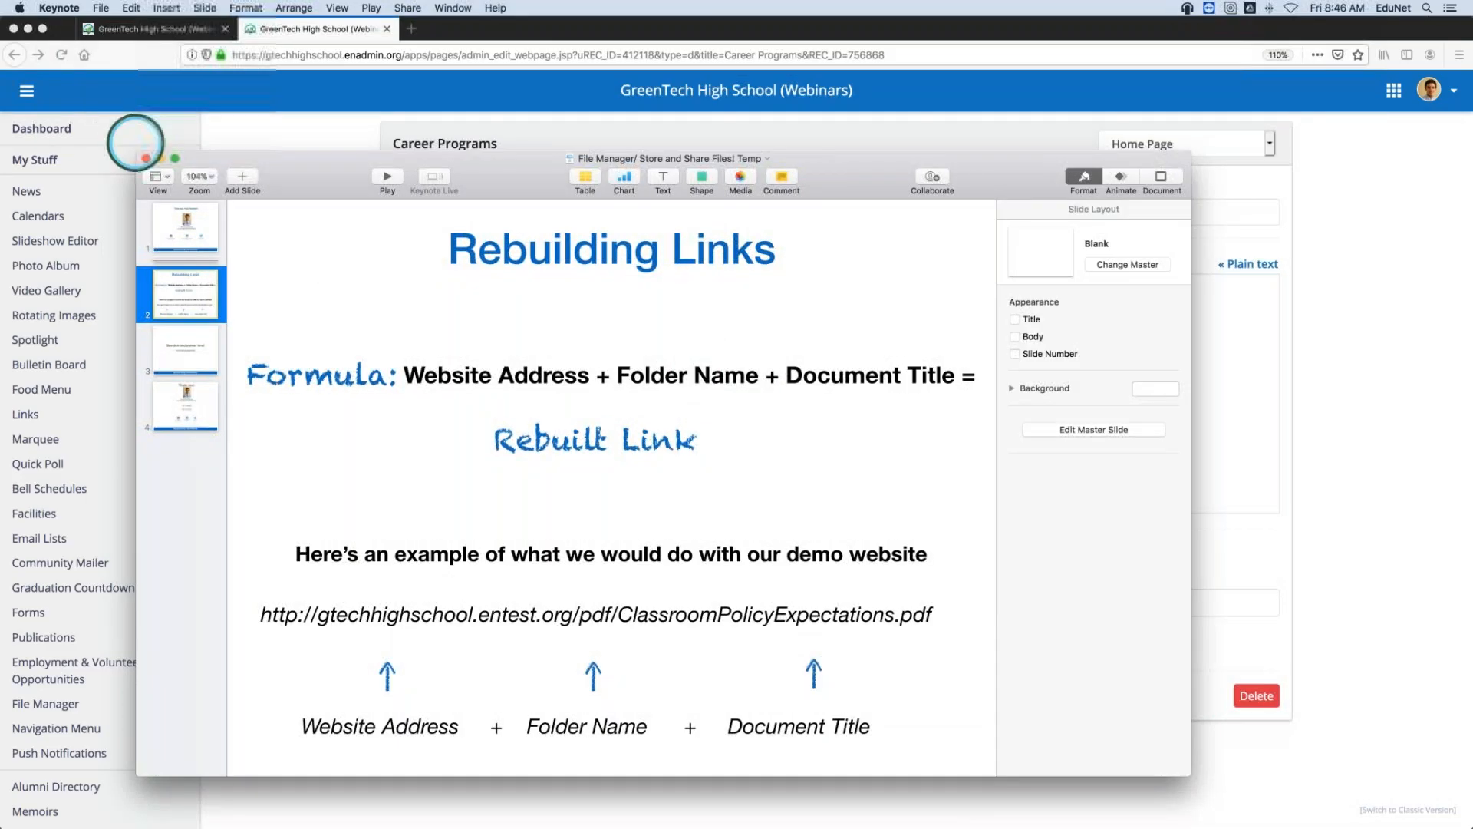
click(161, 159)
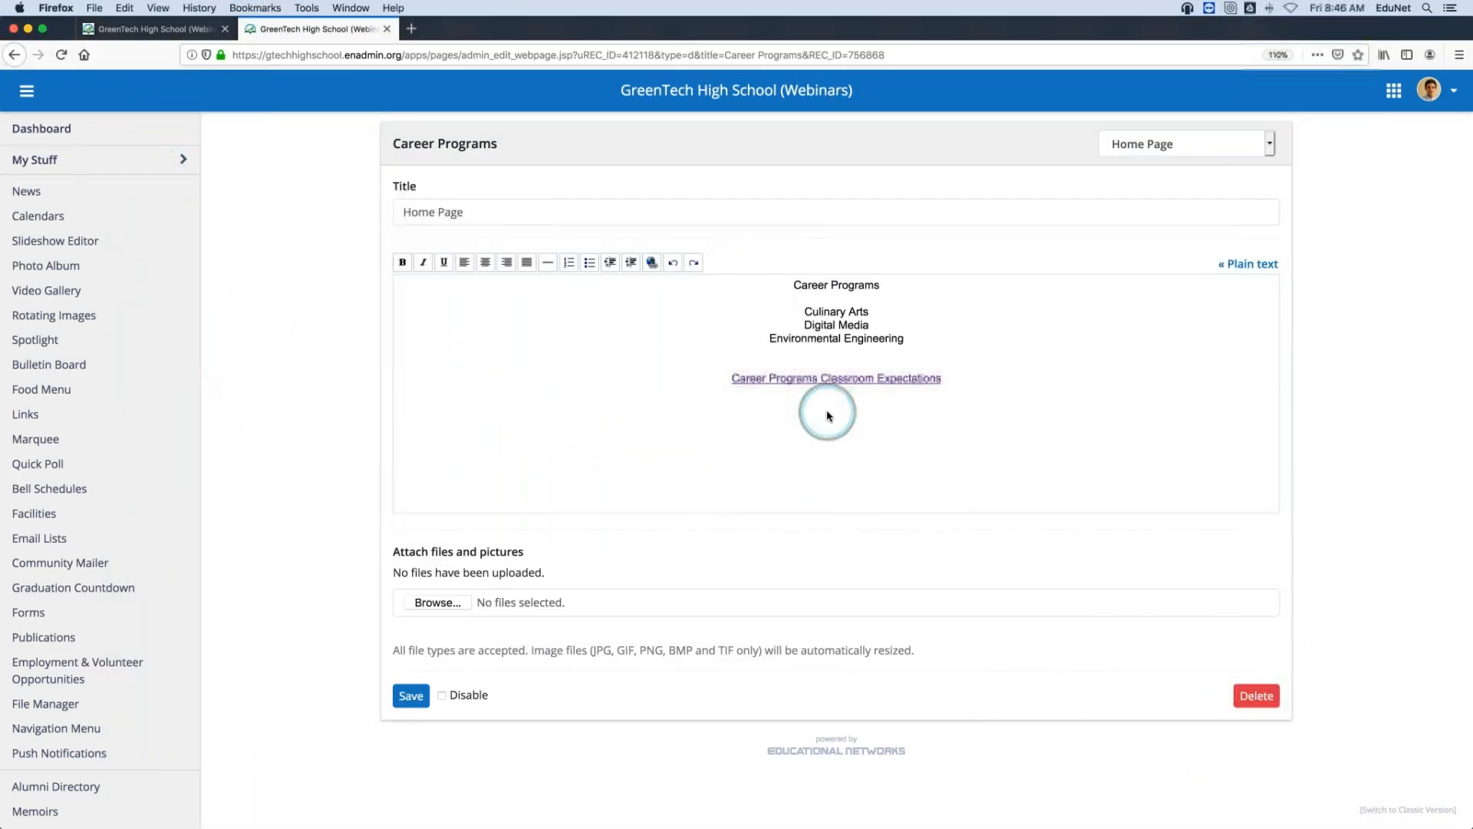
drag(803, 312, 888, 314)
click(652, 262)
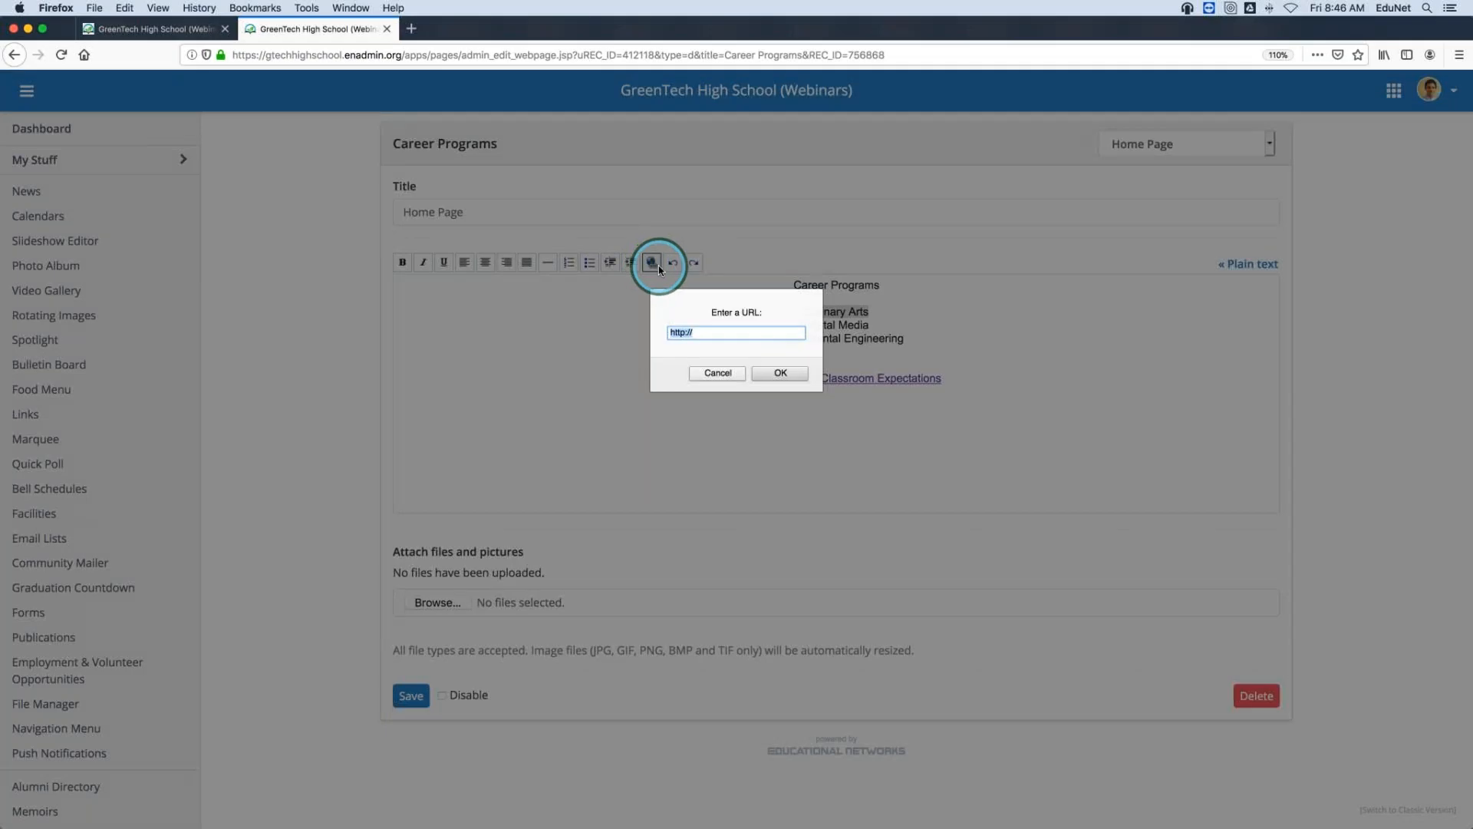
key(BackSpace)
right_click(740, 330)
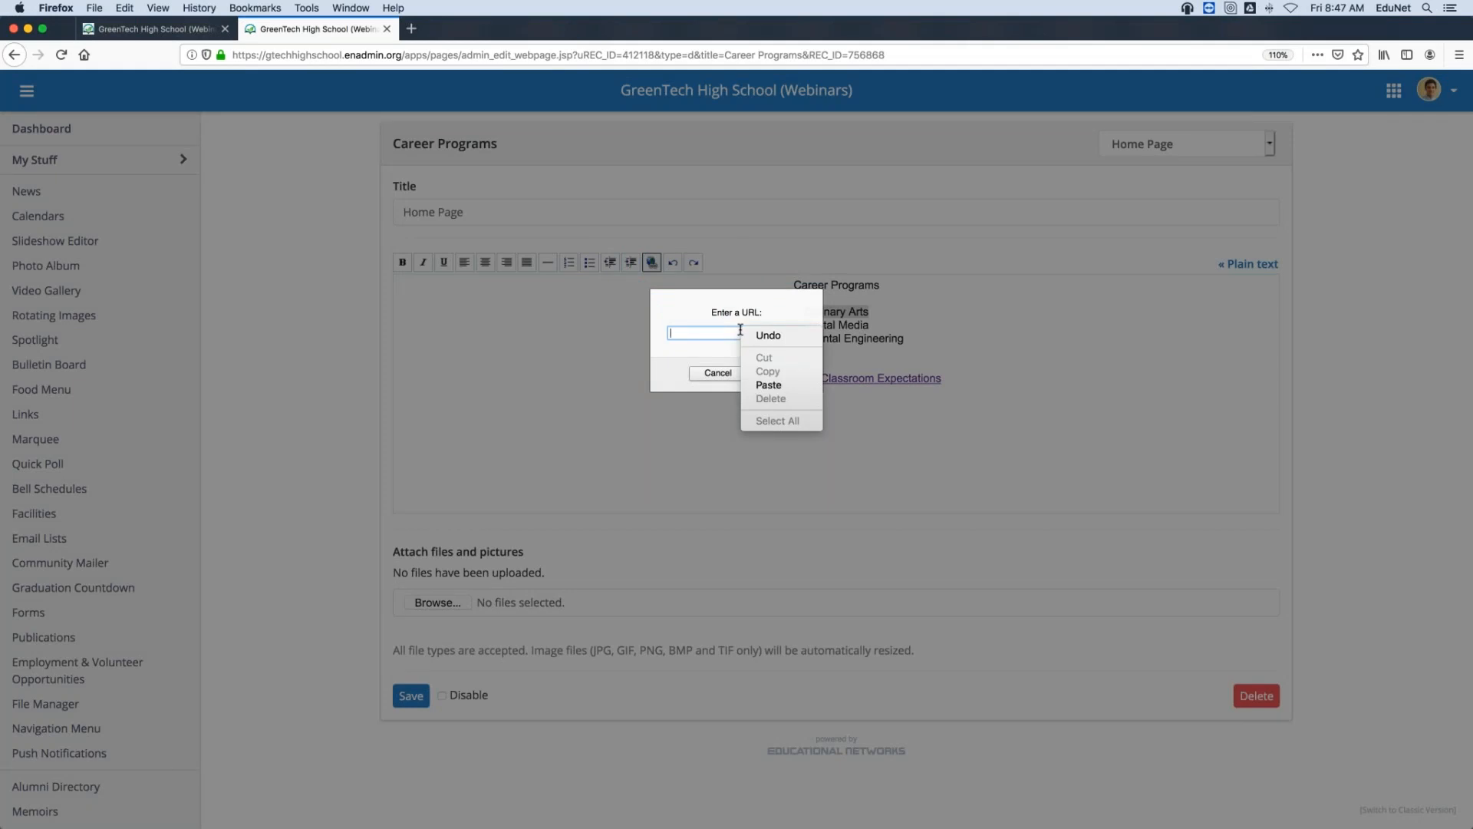
click(771, 385)
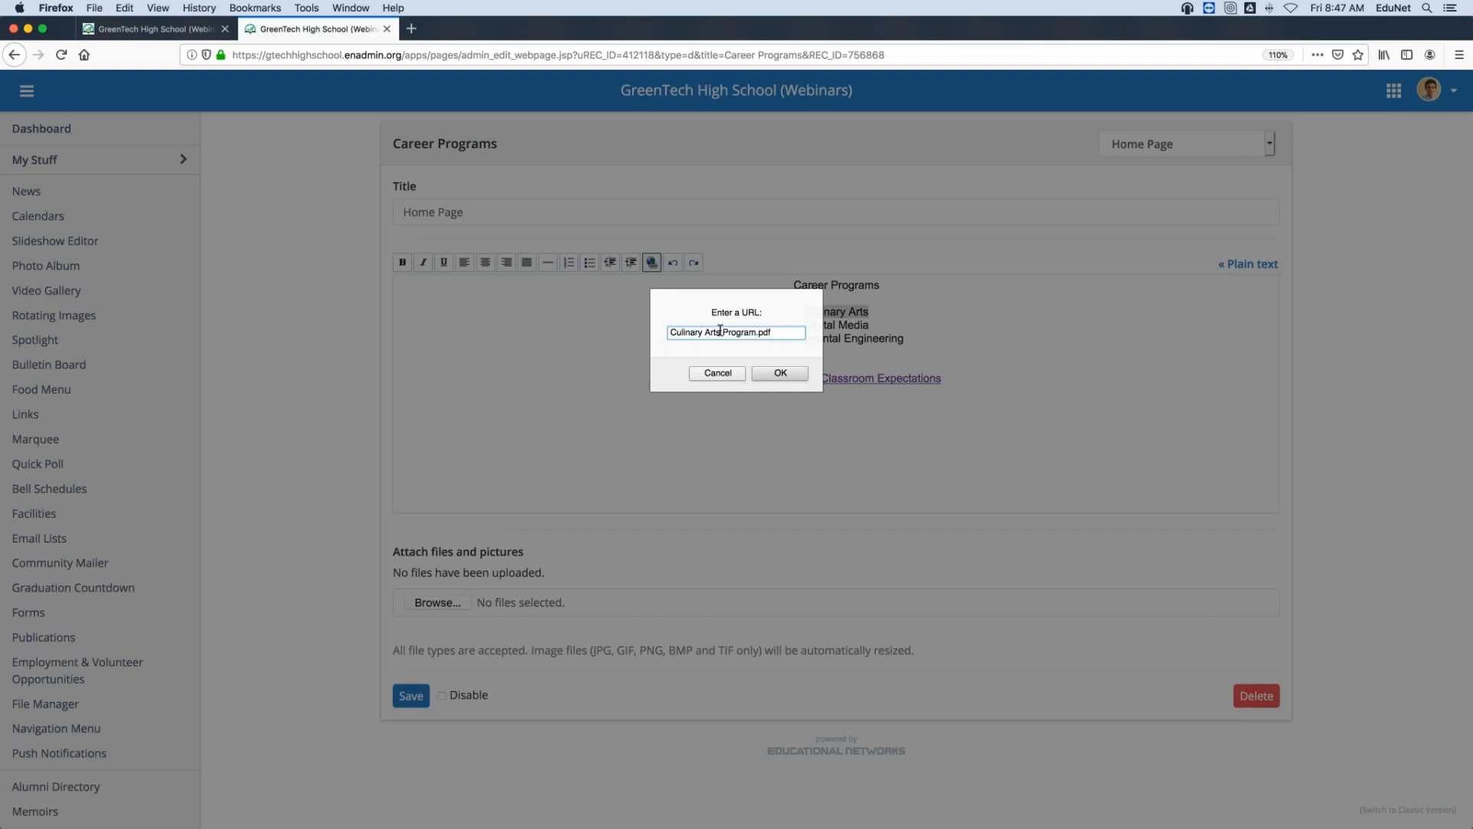
text(/pdf/)
click(140, 30)
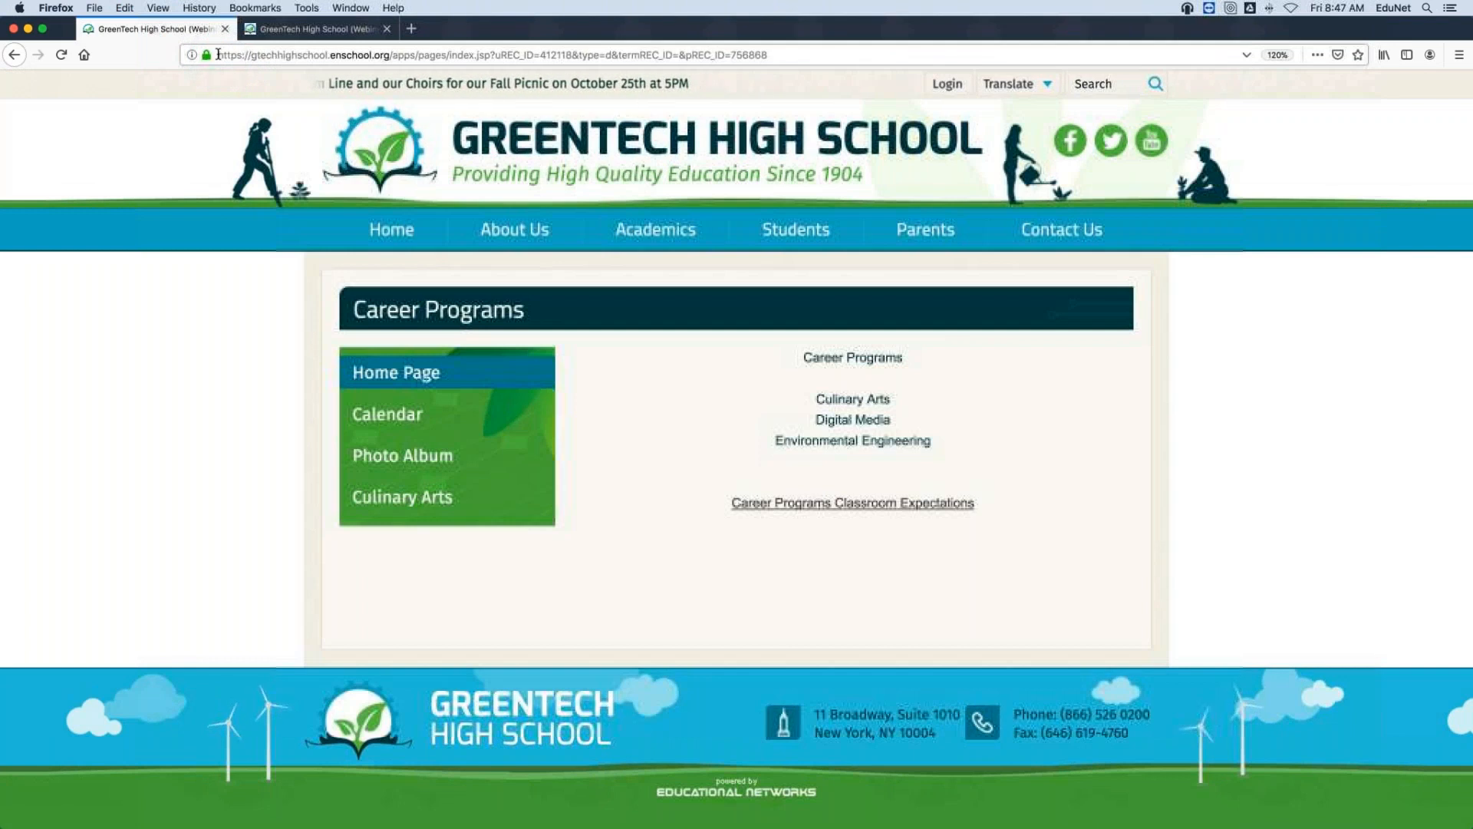
click(218, 54)
drag(315, 55, 374, 53)
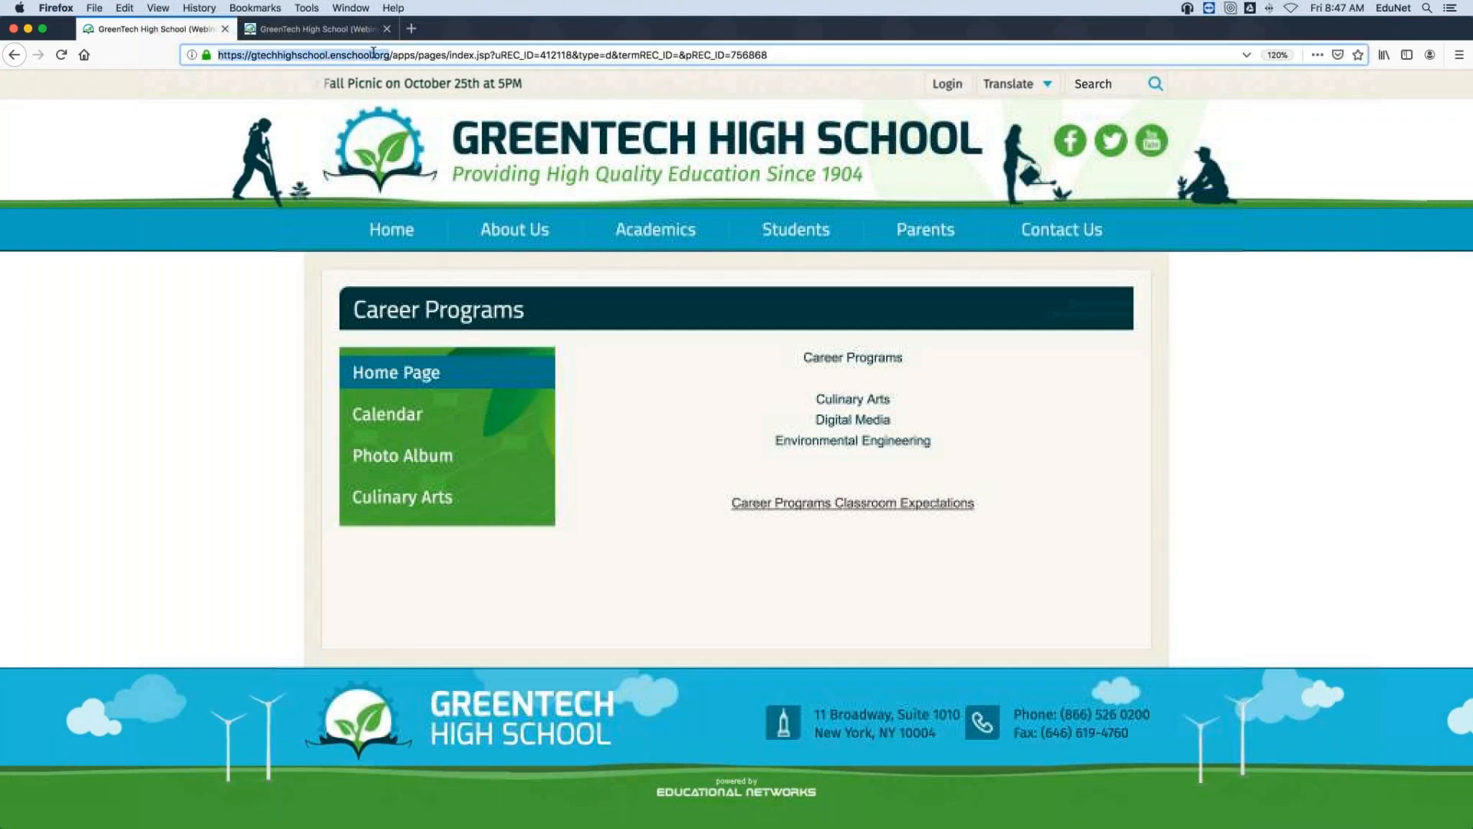
right_click(328, 53)
click(356, 95)
- Insert the copied website address before /pdf/Culinary Arts Program.pdf in the link URL, making sure it begins with https
click(321, 36)
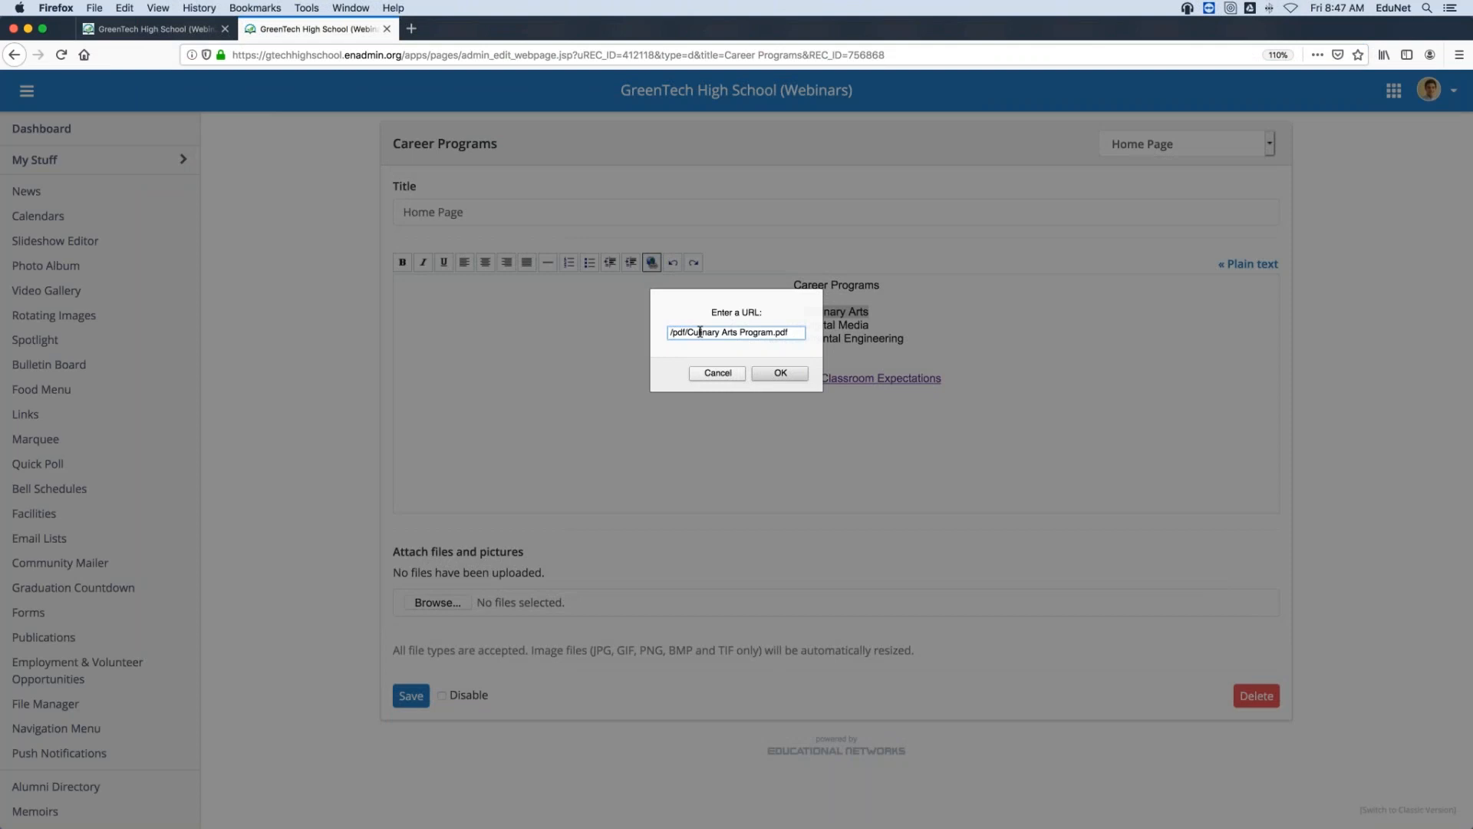
key(super+v)
key(Left)
key(Left)
key(Left)
key(Left)
key(Left)
key(Left)
key(Left)
click(722, 332)
click(674, 333)
text(h)
- Review the complete link URL, from the website address through the folder name to the document title
key(Right)
key(Right)
key(Right)
key(Right)
key(Right)
key(Right)
key(Right)
key(Right)
key(Right)
key(Right)
key(Right)
key(Right)
key(Right)
key(Right)
key(Right)
key(Right)
key(Right)
key(Right)
key(Right)
key(Right)
key(Right)
key(Right)
key(Right)
key(Right)
key(Right)
key(Right)
key(Right)
key(Right)
key(Right)
key(Right)
key(Right)
key(Right)
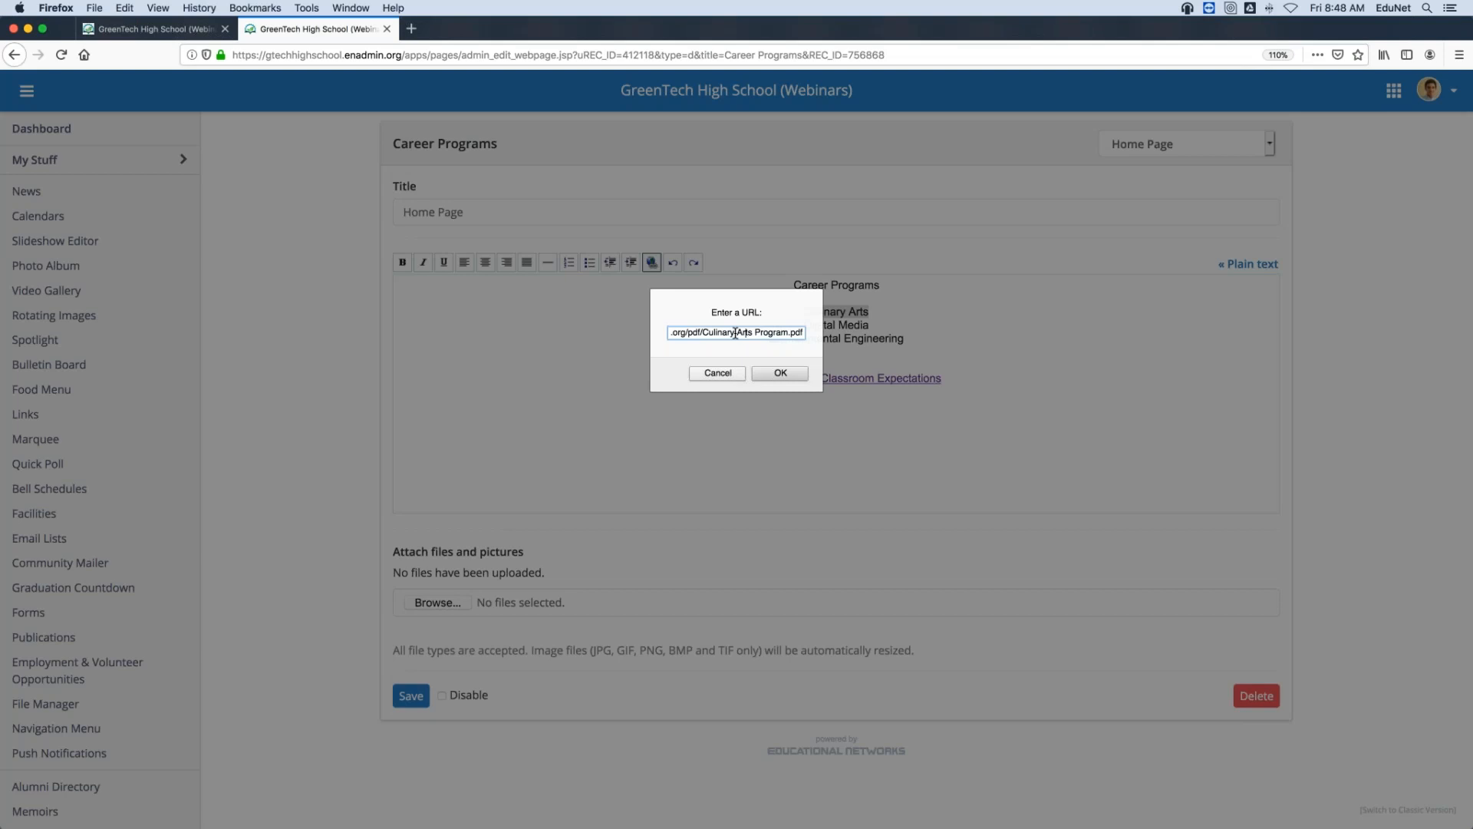
key(Left)
key(Left)
key(Left)
key(Left)
key(Left)
key(Left)
key(Left)
key(Left)
key(Left)
key(Left)
key(Left)
key(Left)
key(Left)
key(Left)
key(Left)
key(Left)
key(Left)
key(Left)
key(Left)
key(Left)
key(Left)
key(Left)
key(Left)
key(Left)
key(Left)
key(Left)
key(Left)
key(Left)
key(Left)
key(Left)
- Apply the link to the Culinary Arts text, save the Career Programs home page and reload its public version
click(765, 375)
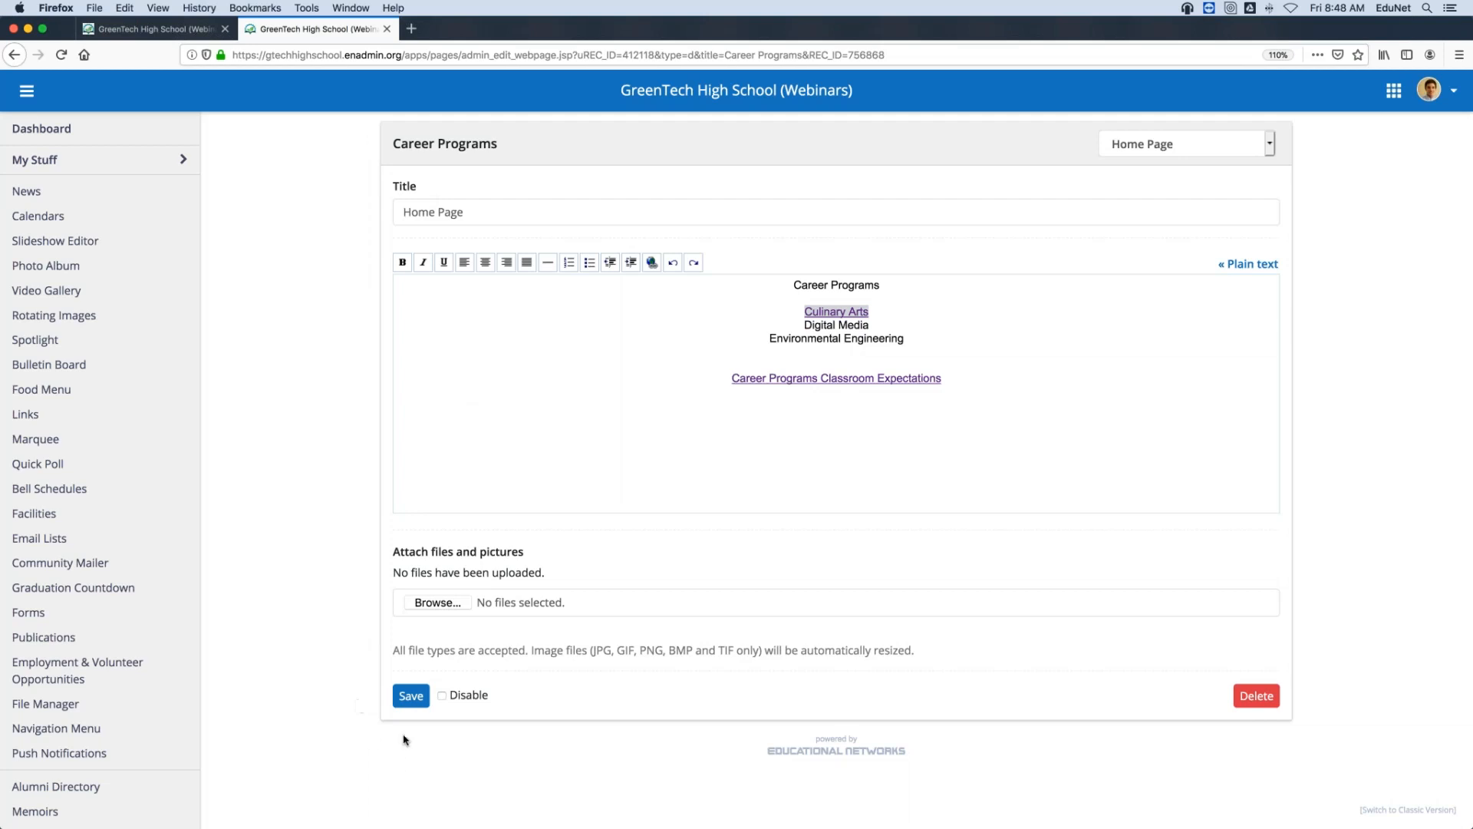
click(421, 705)
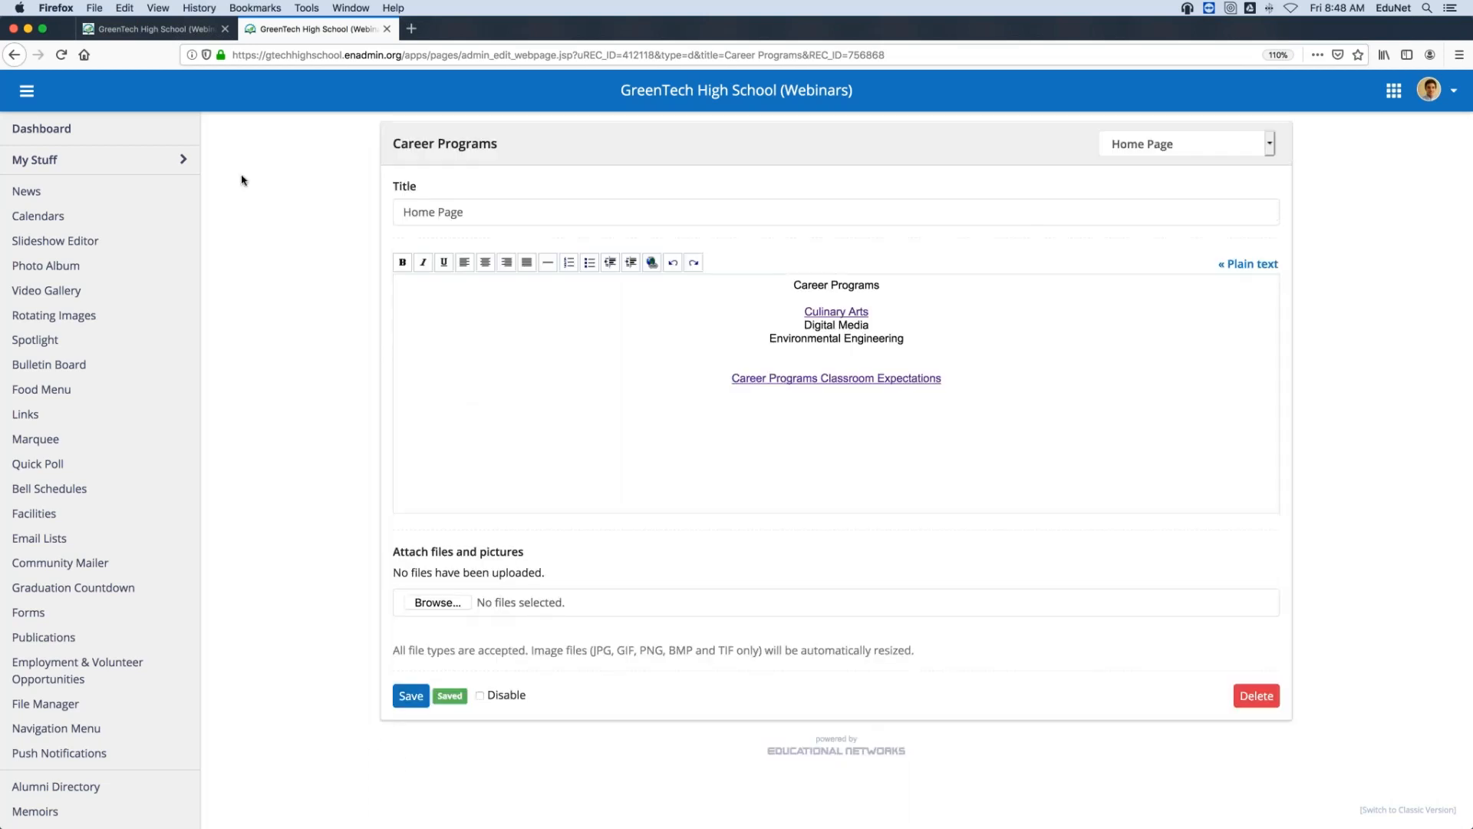
click(151, 29)
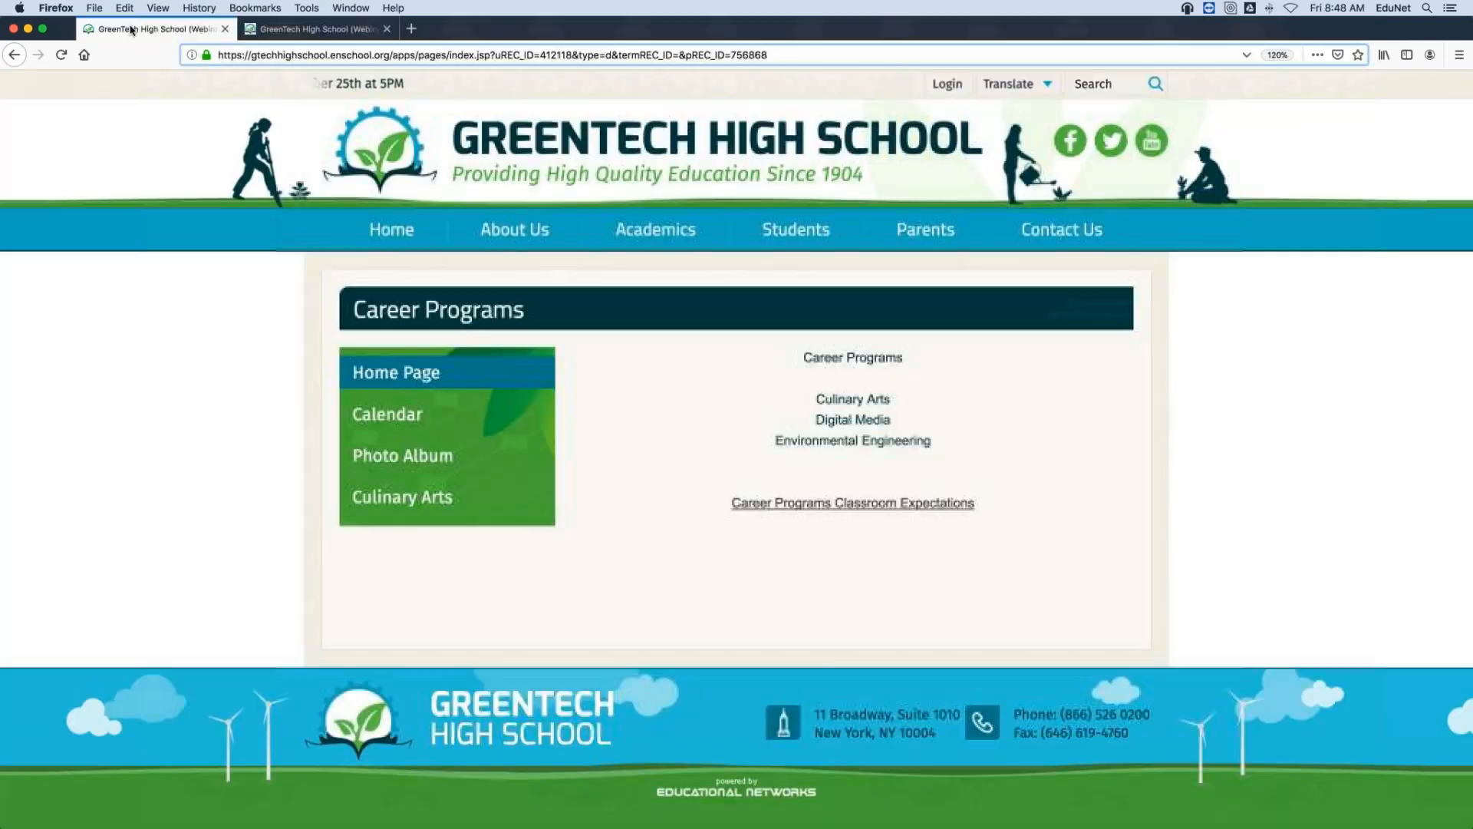
click(63, 58)
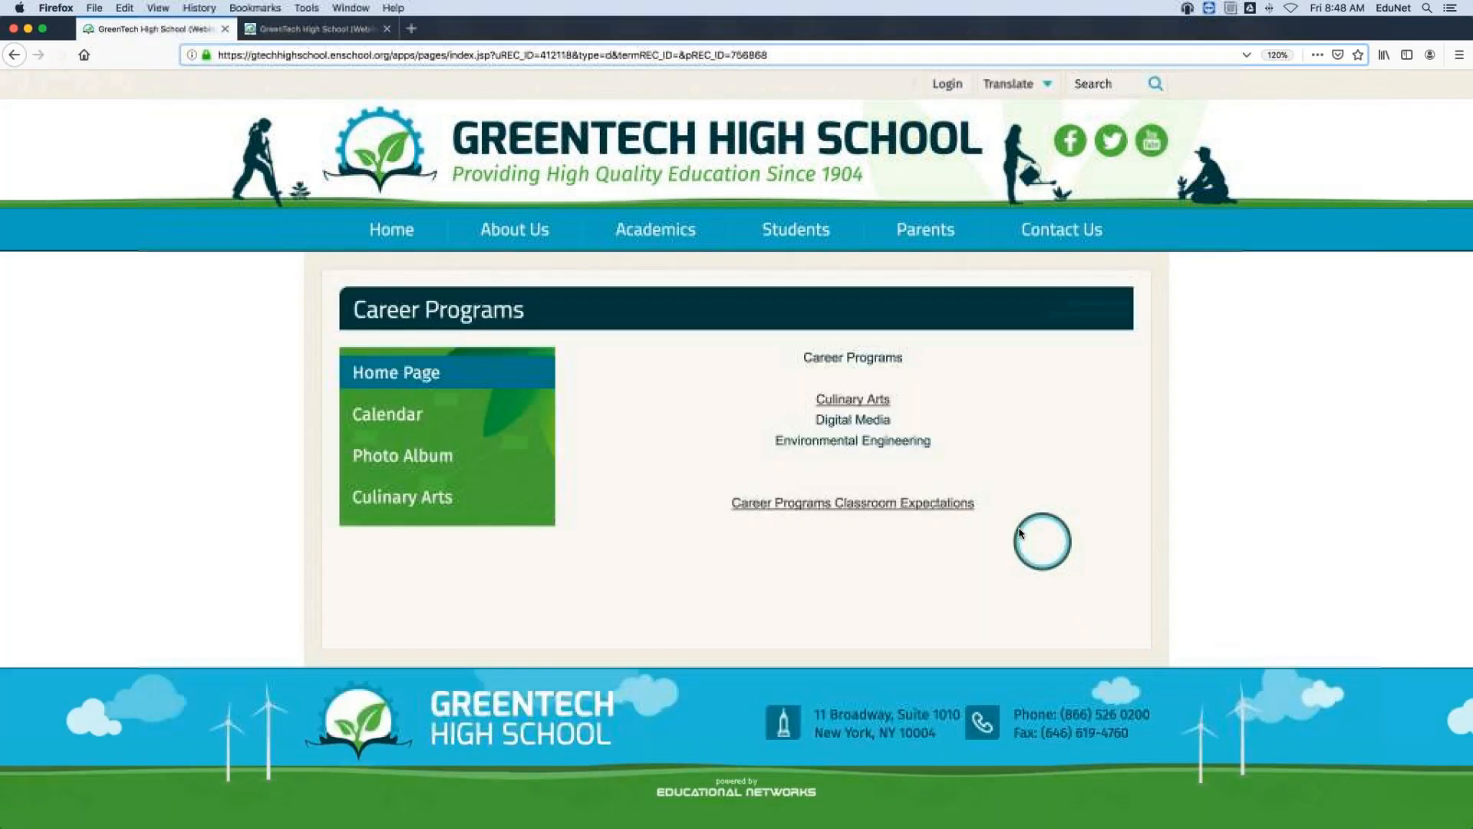
- Open the Culinary Arts link on the public Career Programs page and view its PDF
click(879, 400)
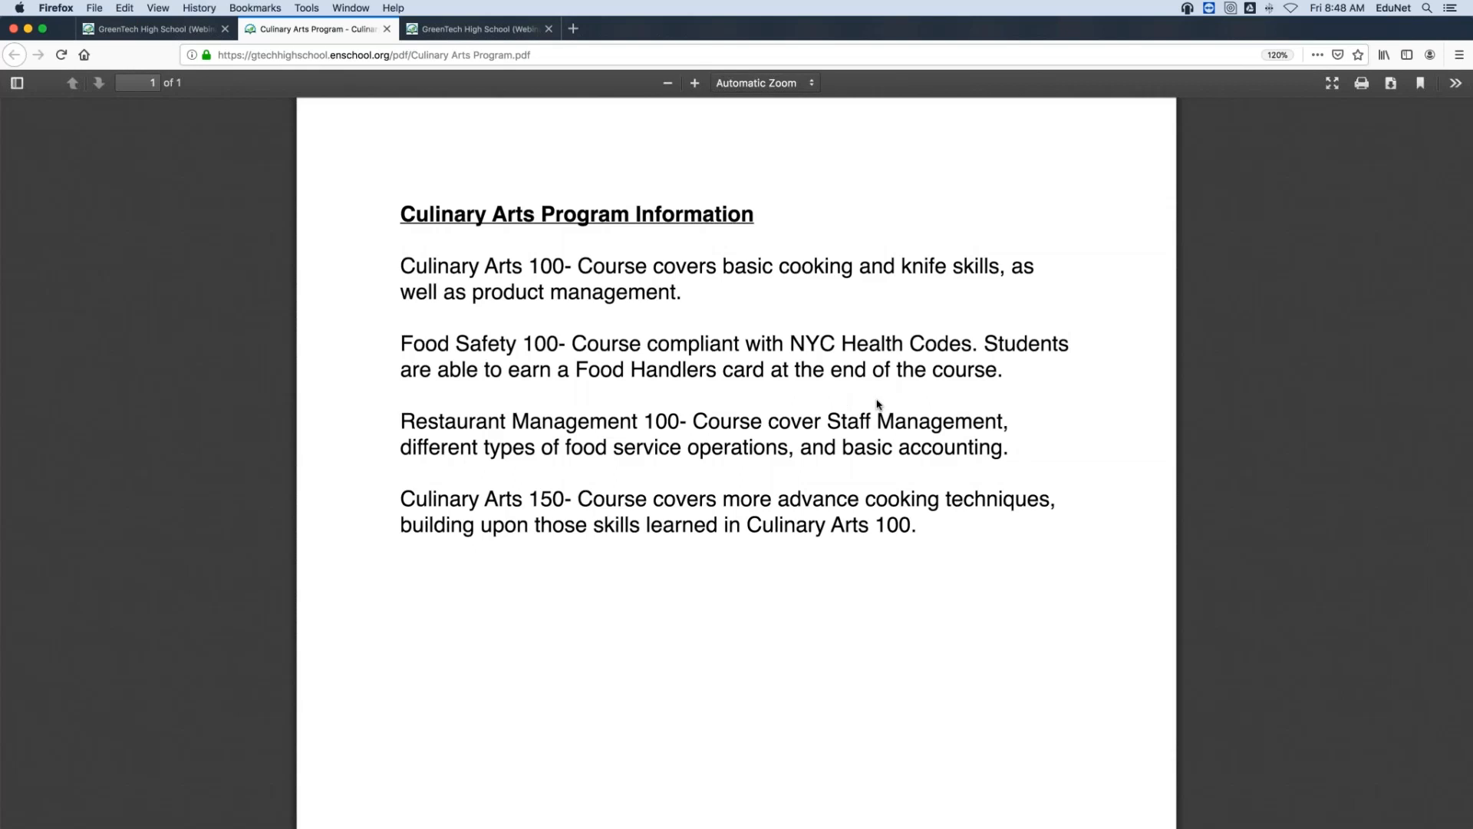
click(143, 29)
click(330, 29)
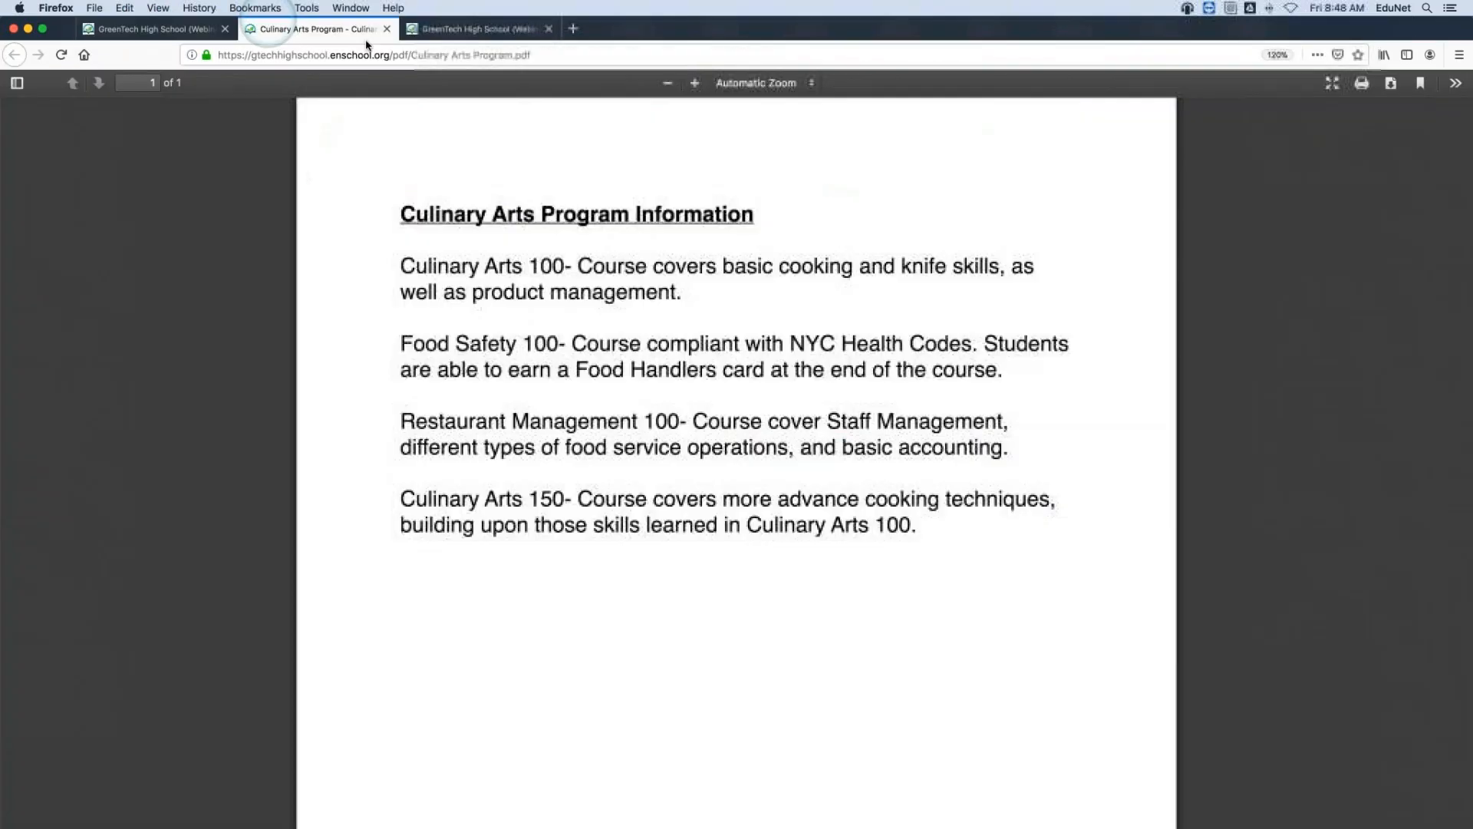
- View the Help Desk's ticket creation form from the admin Dashboard, then return to the Dashboard
click(521, 29)
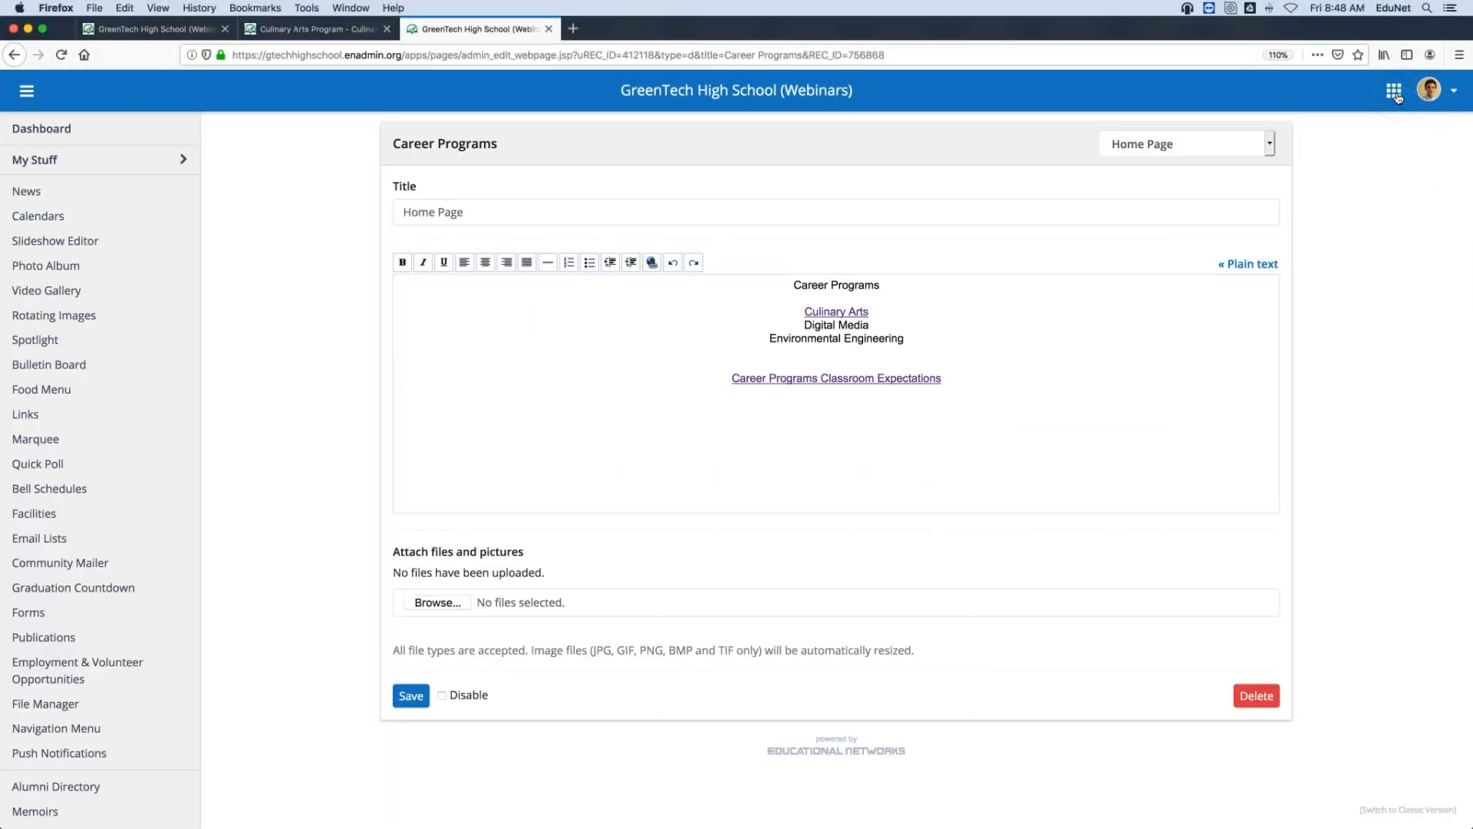
click(41, 128)
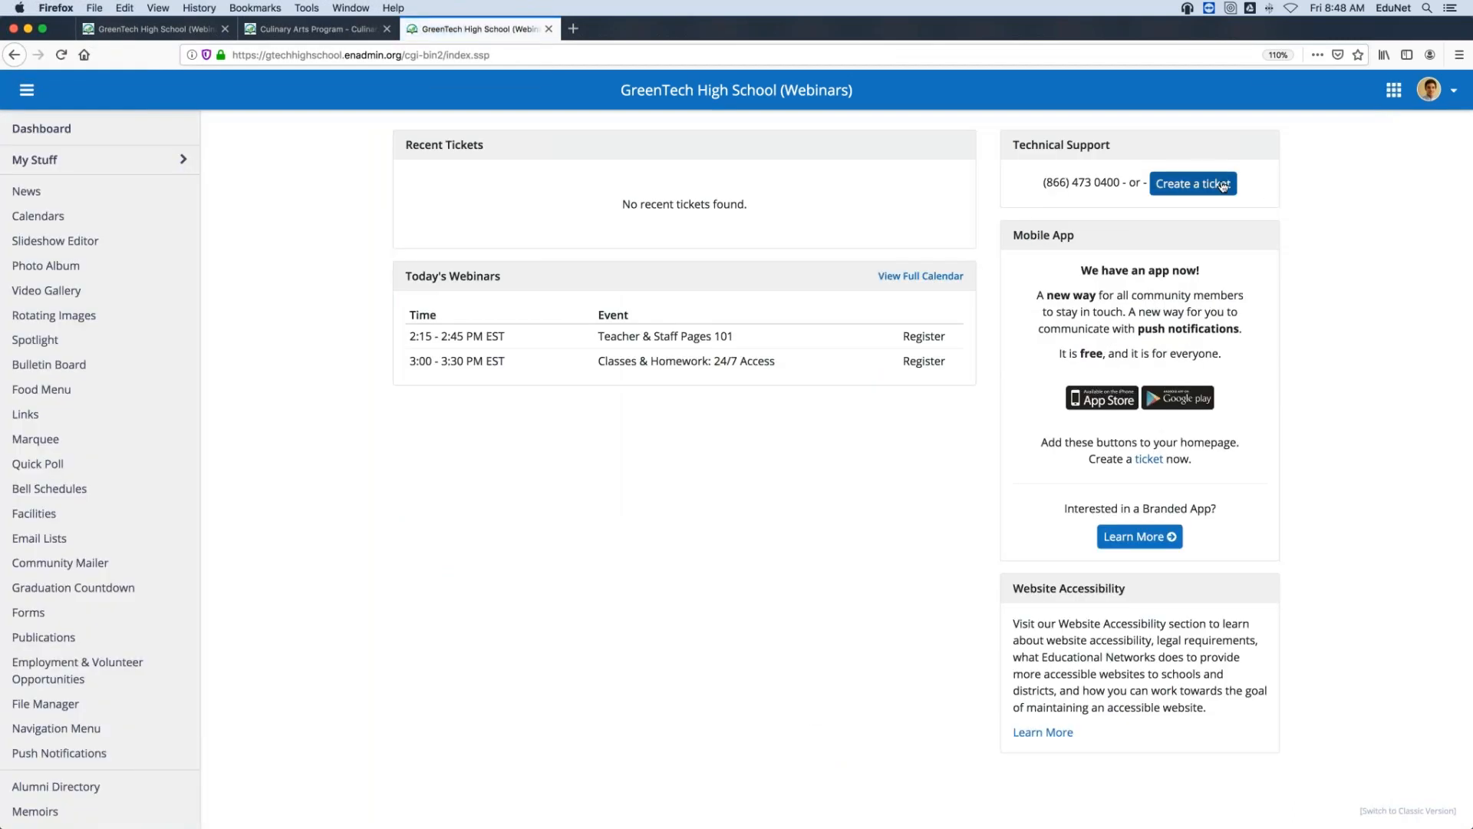
click(1221, 186)
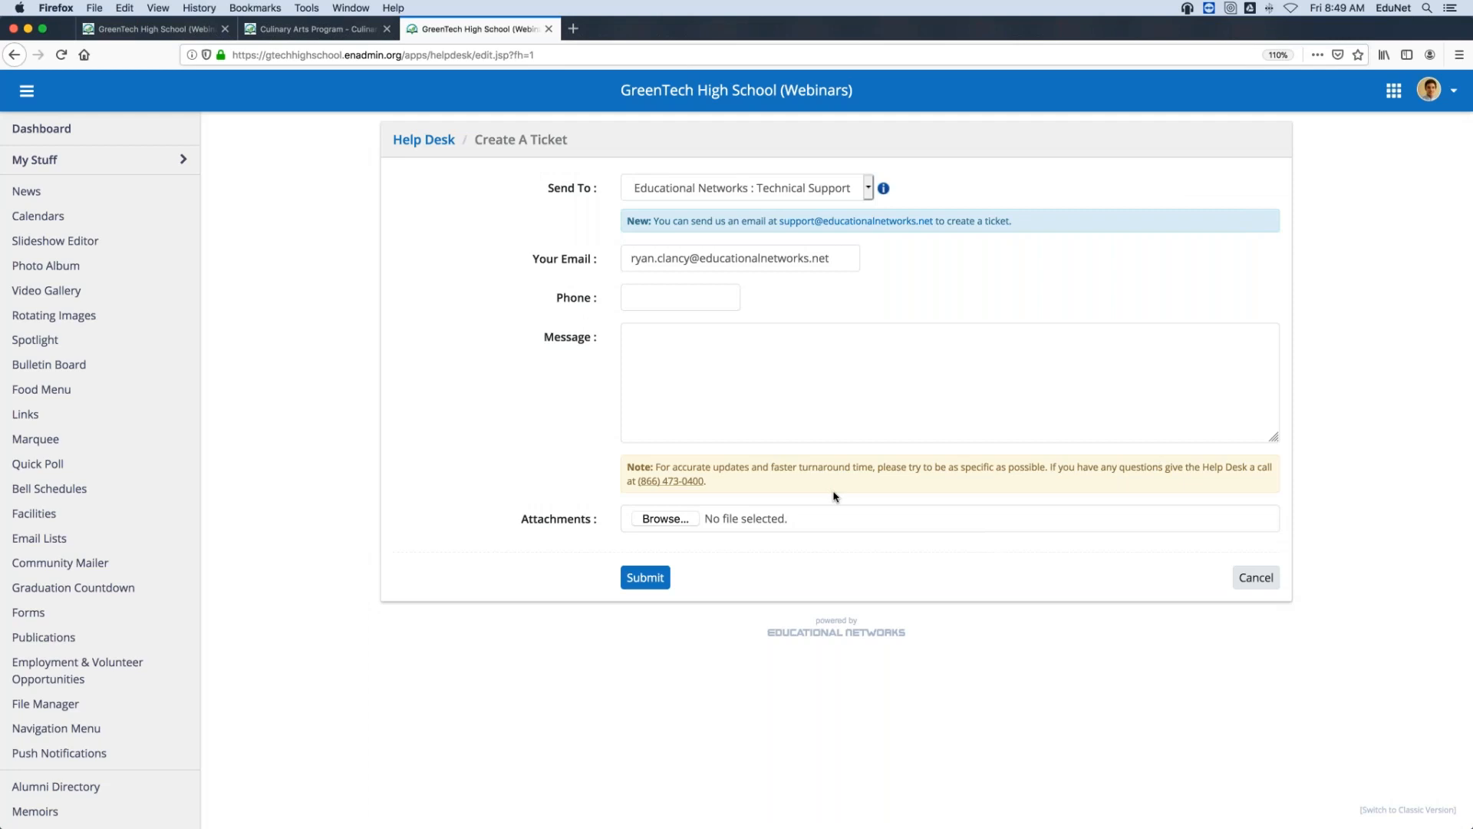
click(58, 136)
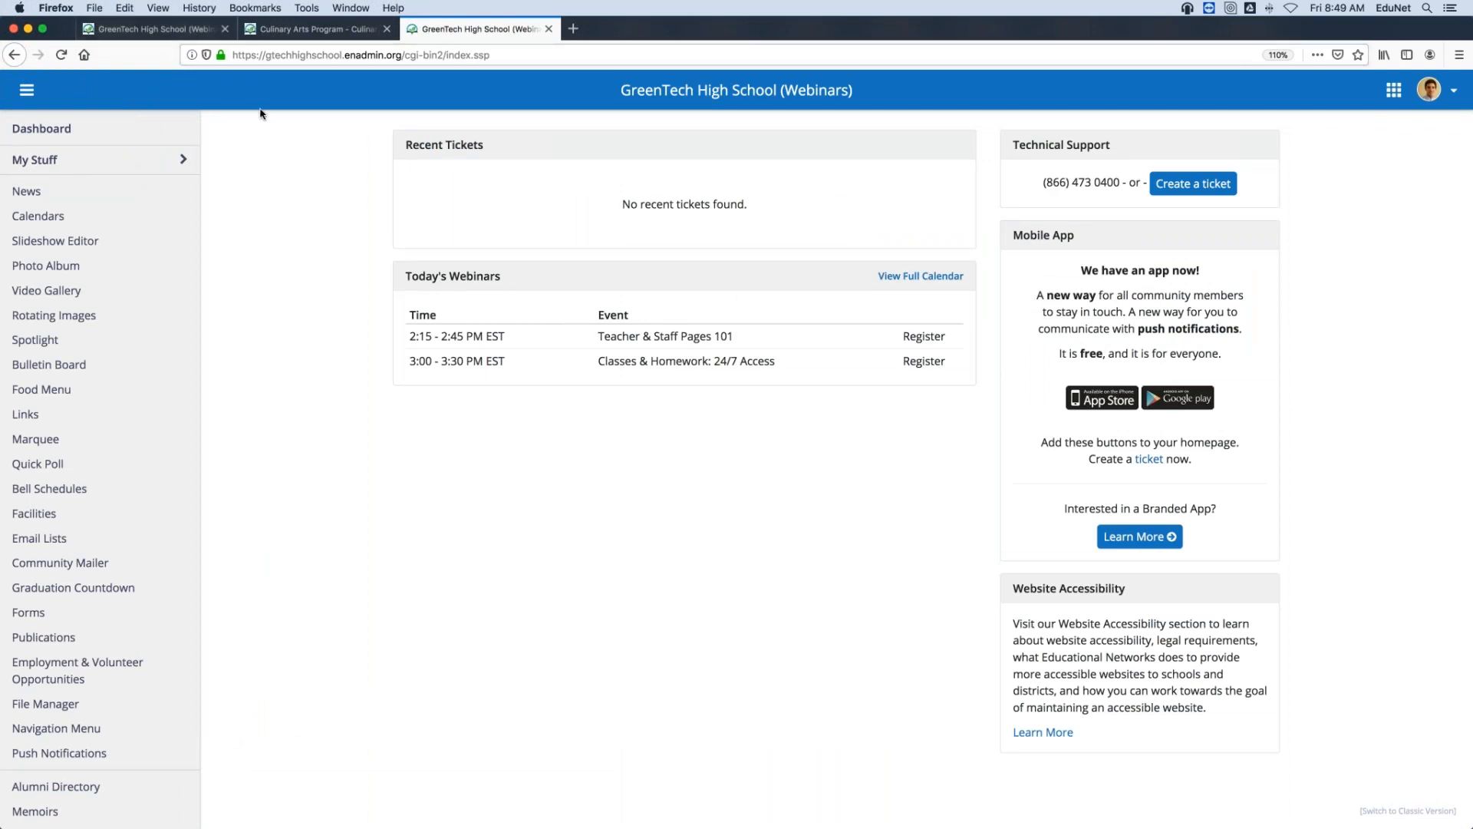
- Return to the public Career Programs page, then switch to Keynote and present the closing Thank you slide
click(341, 35)
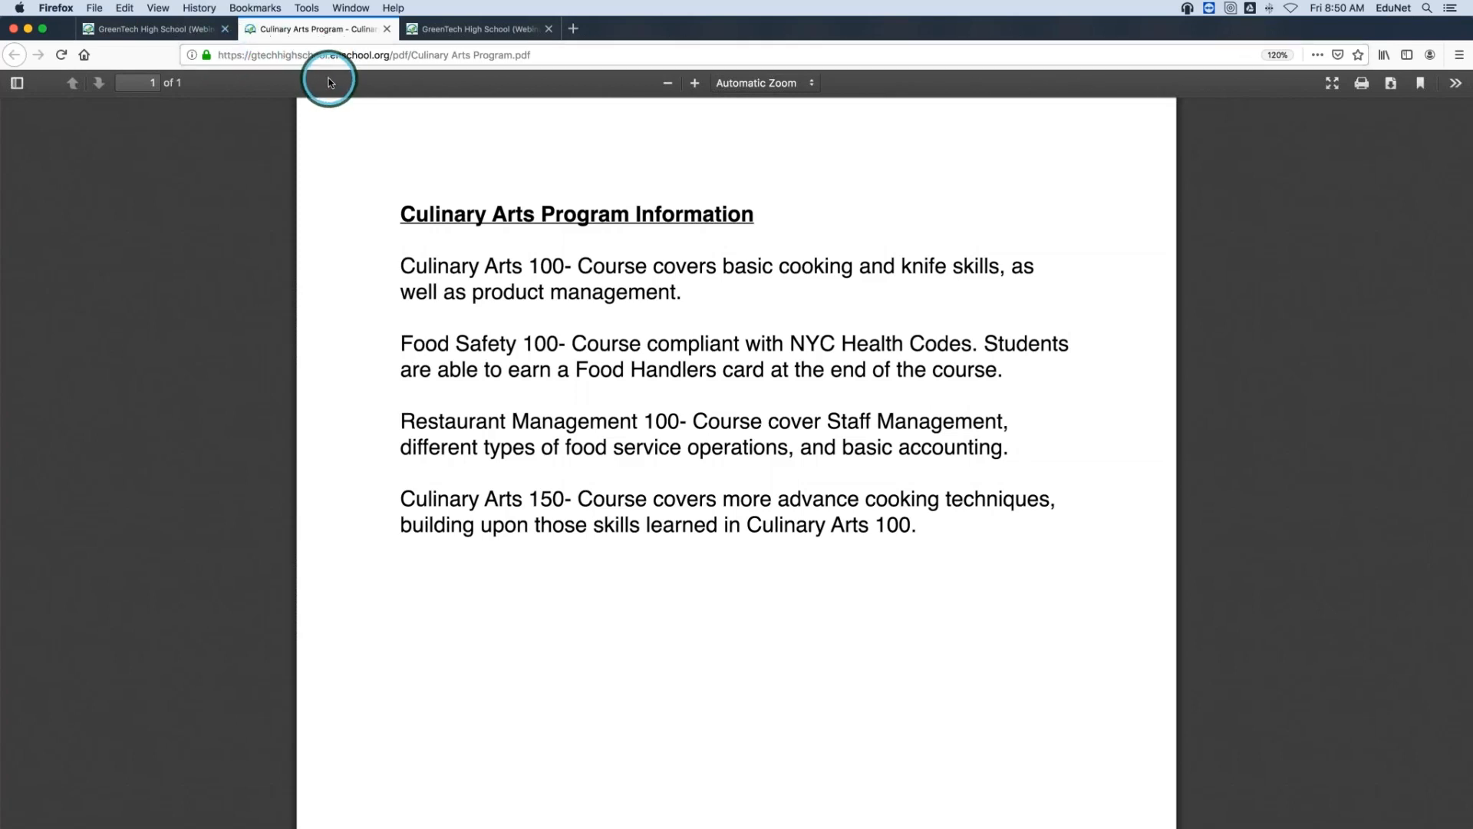
click(123, 33)
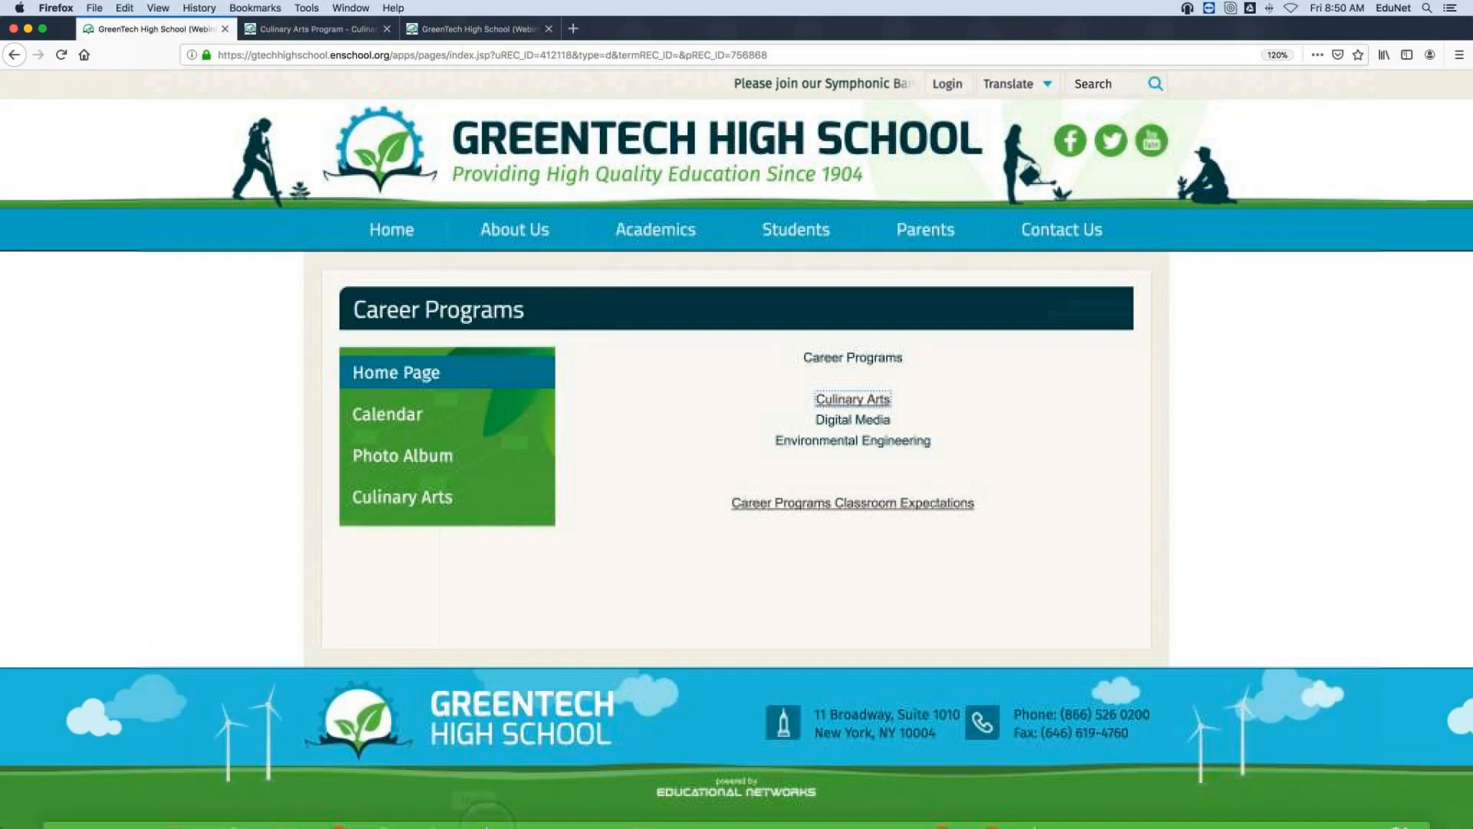
click(724, 796)
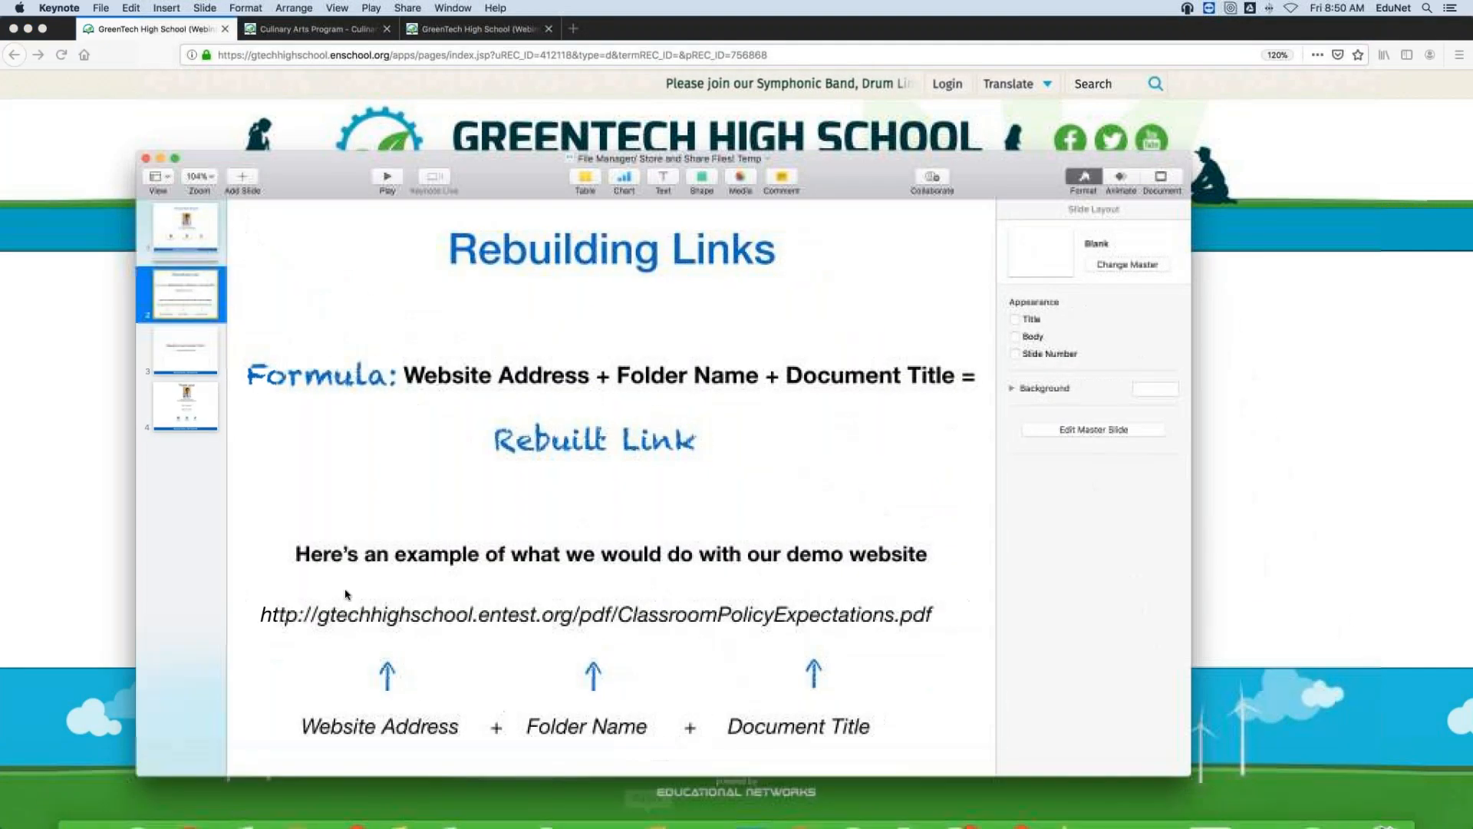
click(178, 414)
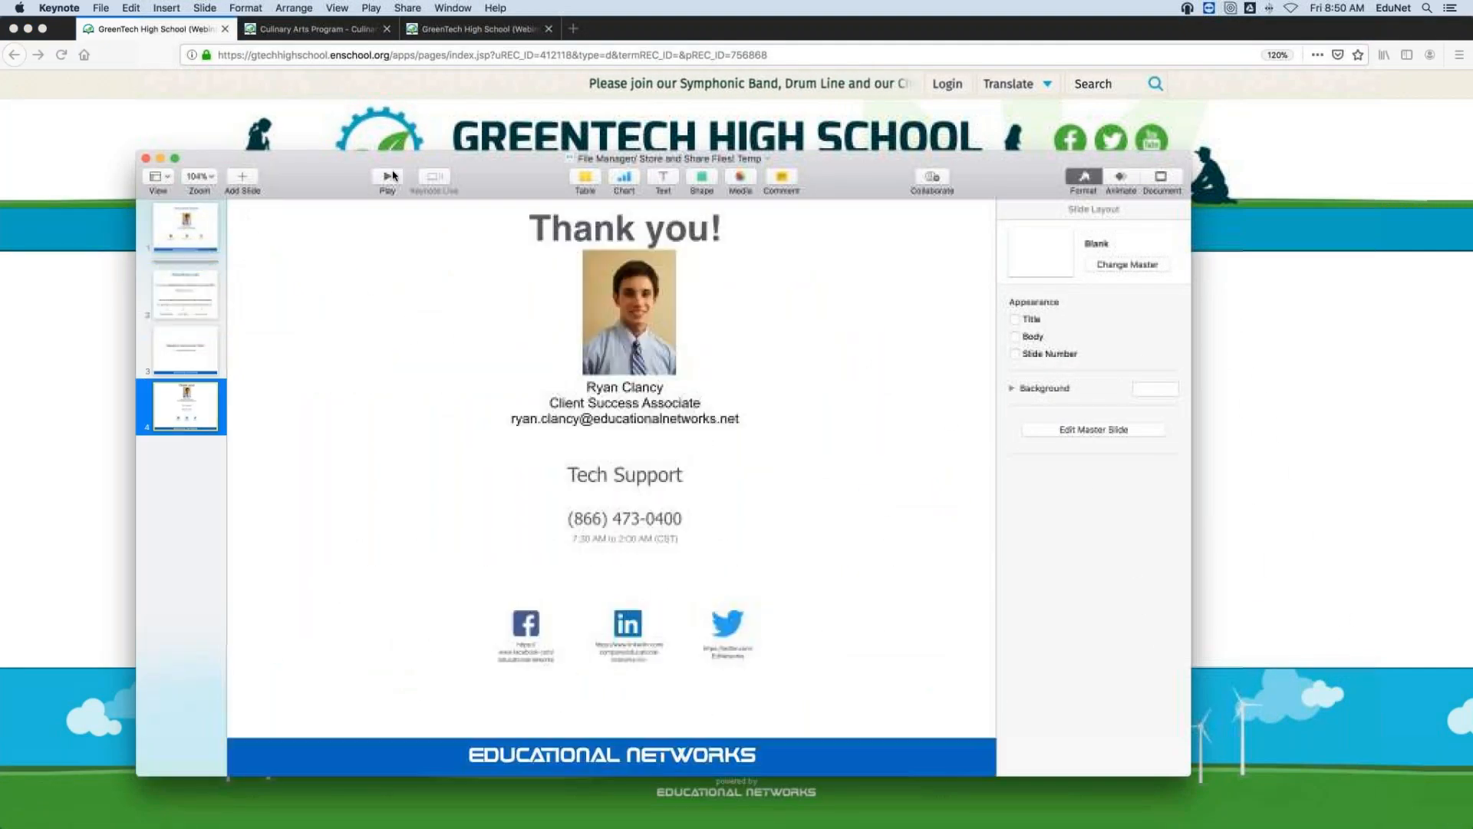
click(390, 178)
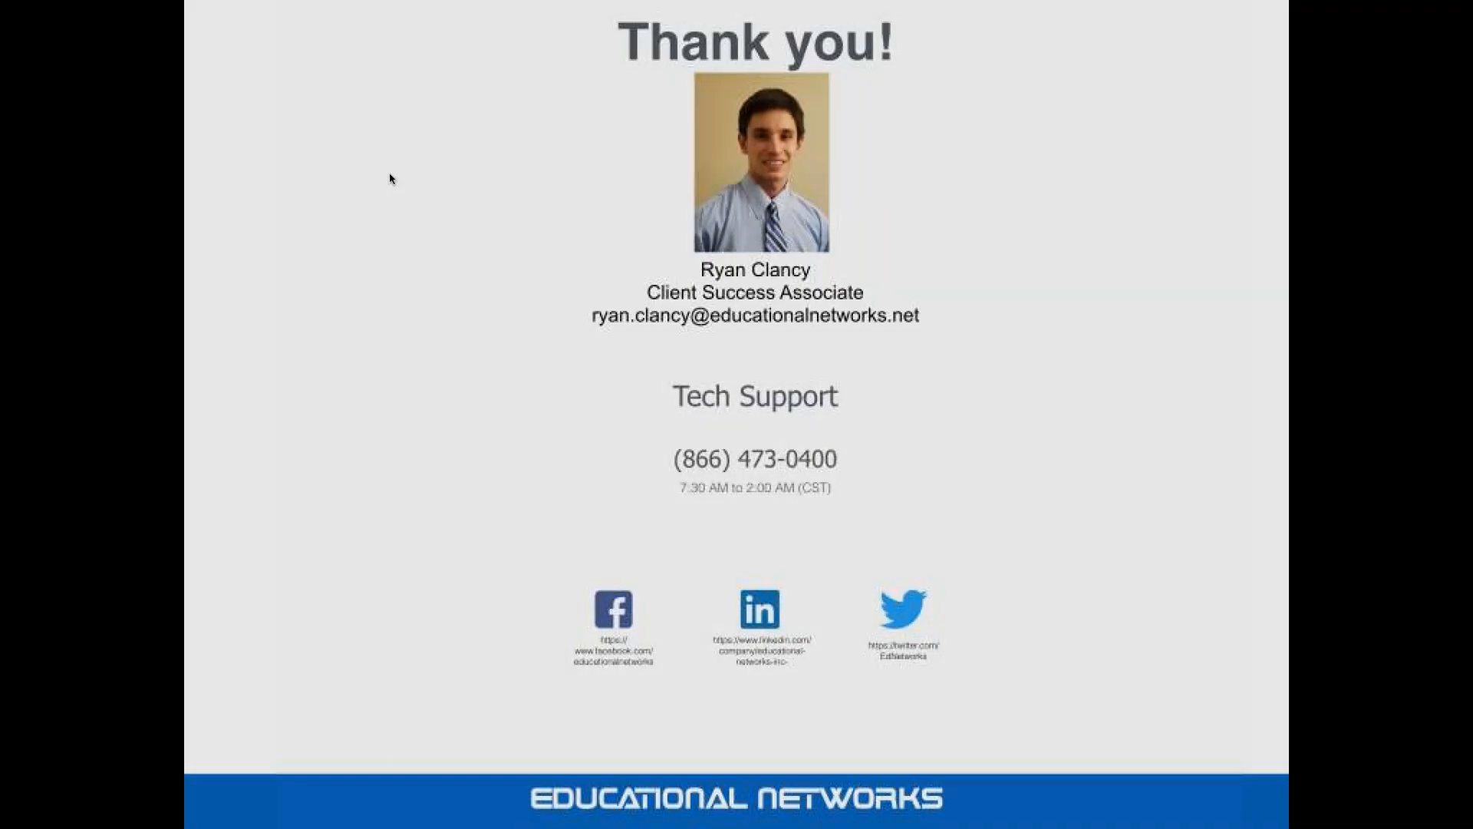